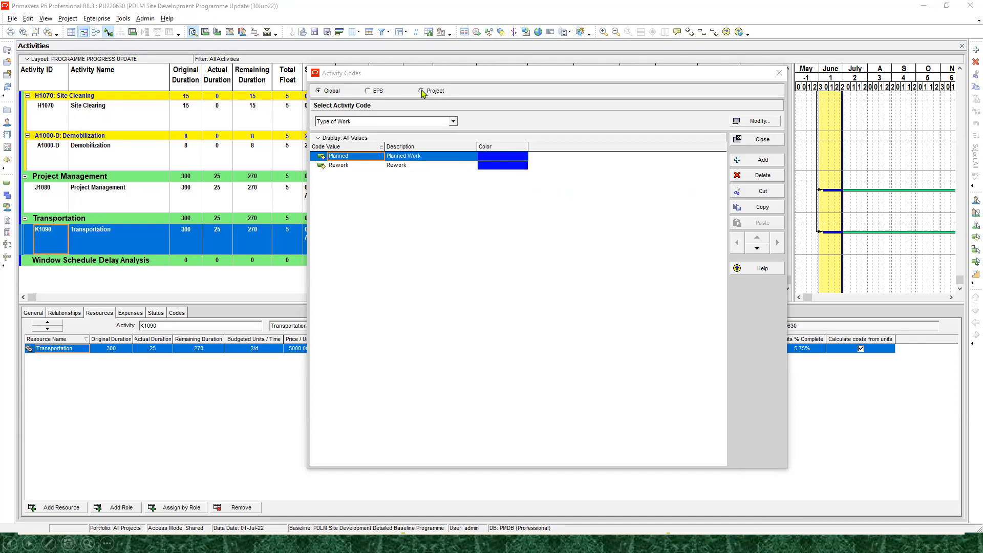
Create a project-level activity code named "Classification of Delay or Disruption"
left_click(422, 91)
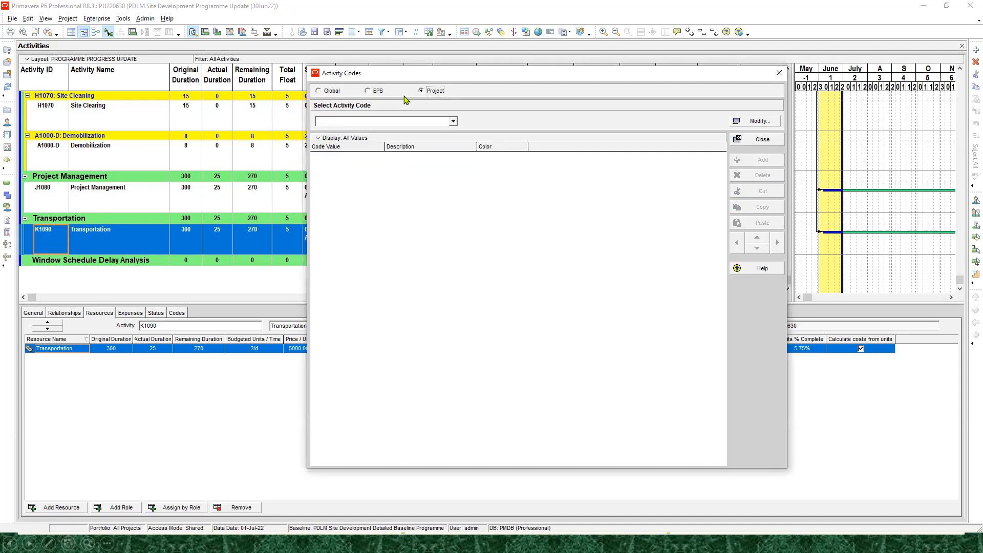
left_click(764, 123)
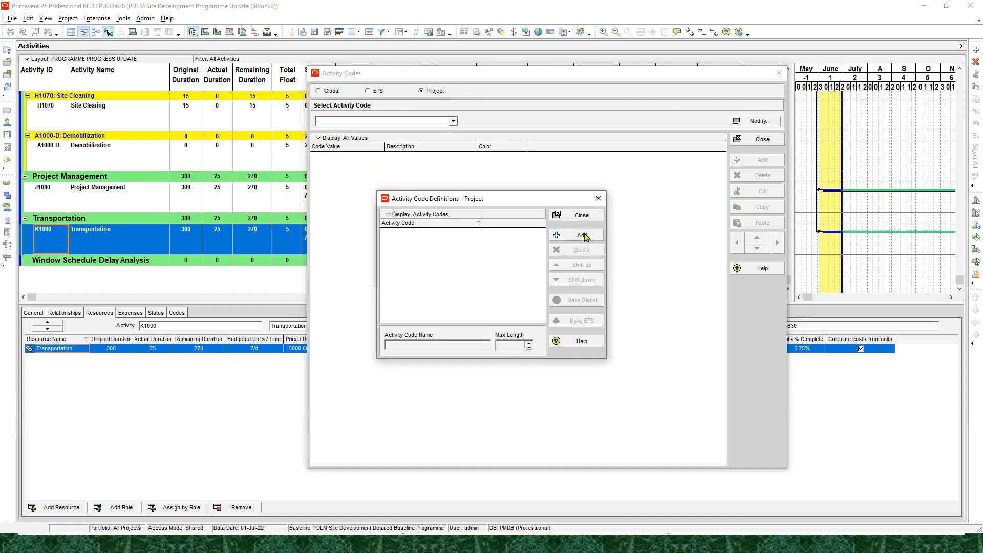
left_click(600, 199)
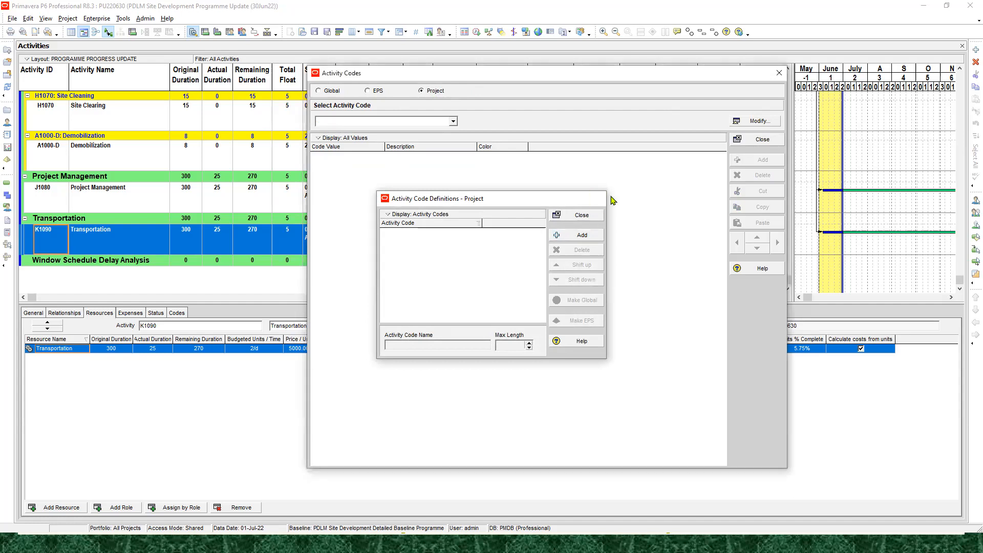
left_click(758, 122)
left_click(579, 235)
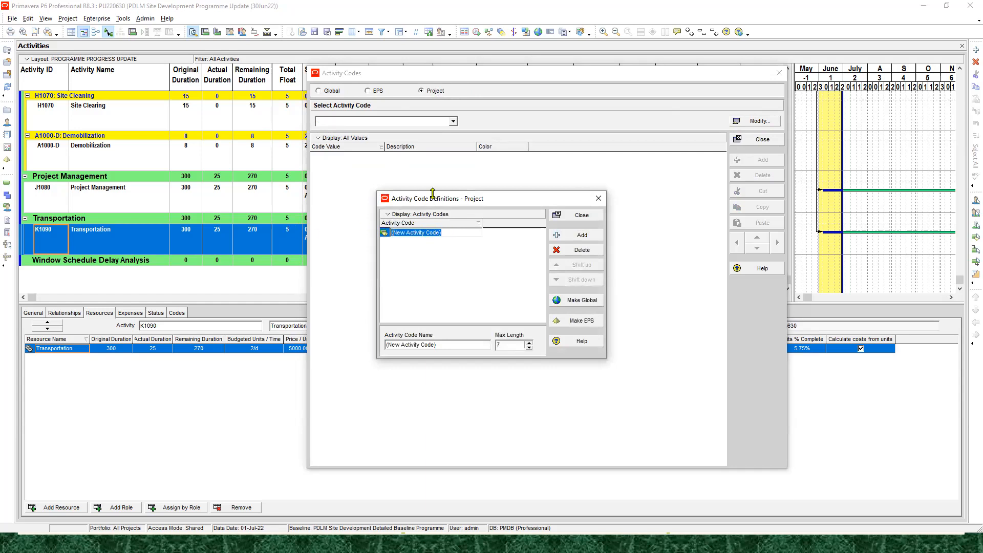
type("cLA")
key("BackSpace")
key("BackSpace")
key("BackSpace")
type("Classification of Delay or Disruption")
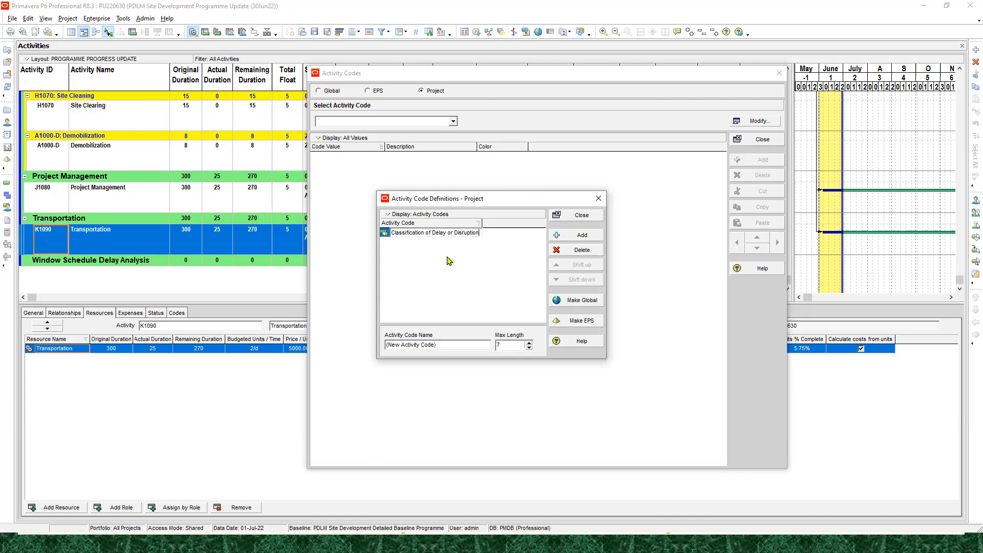
left_click(576, 215)
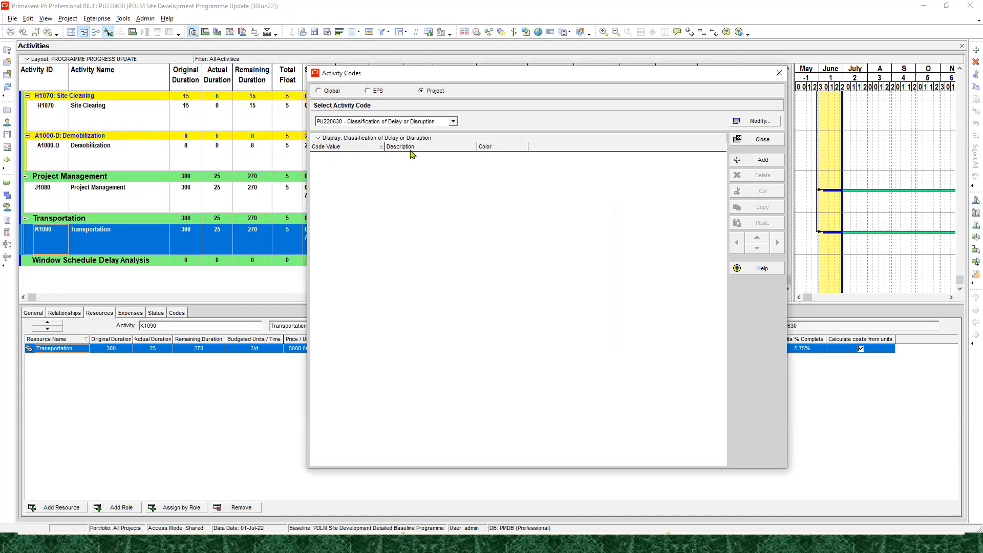
Add six new blank code values under the Classification of Delay or Disruption code
left_click(758, 160)
left_click(353, 156)
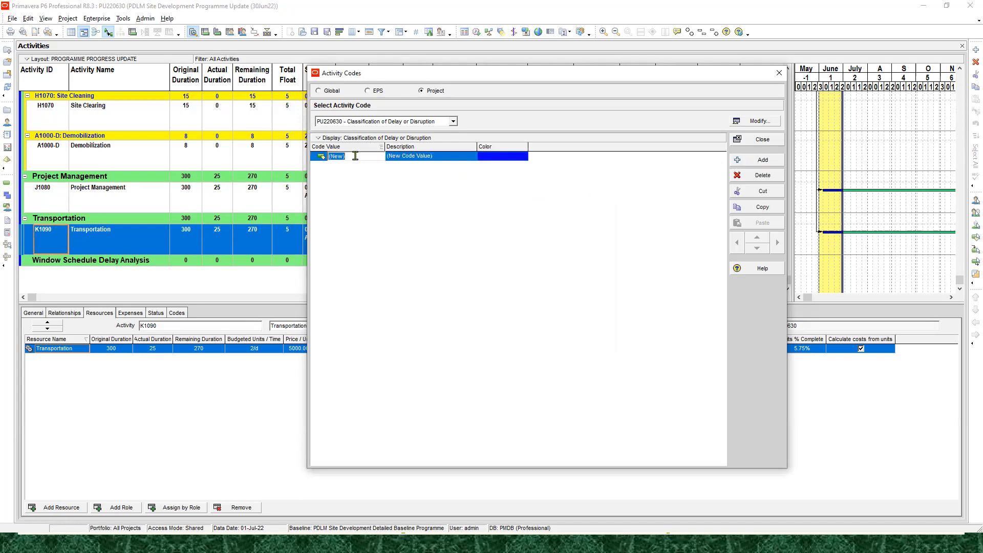
left_click(768, 164)
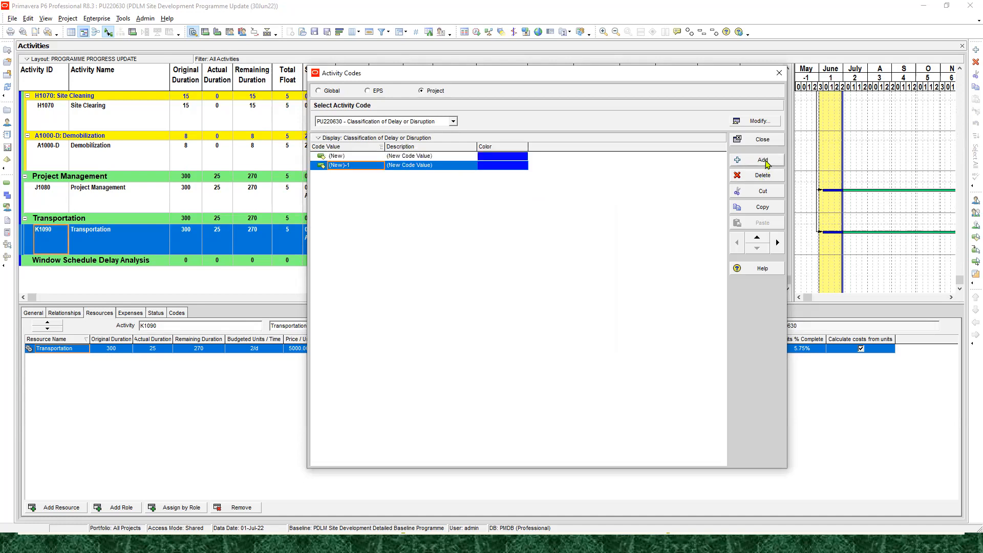
left_click(767, 164)
left_click(766, 164)
left_click(767, 164)
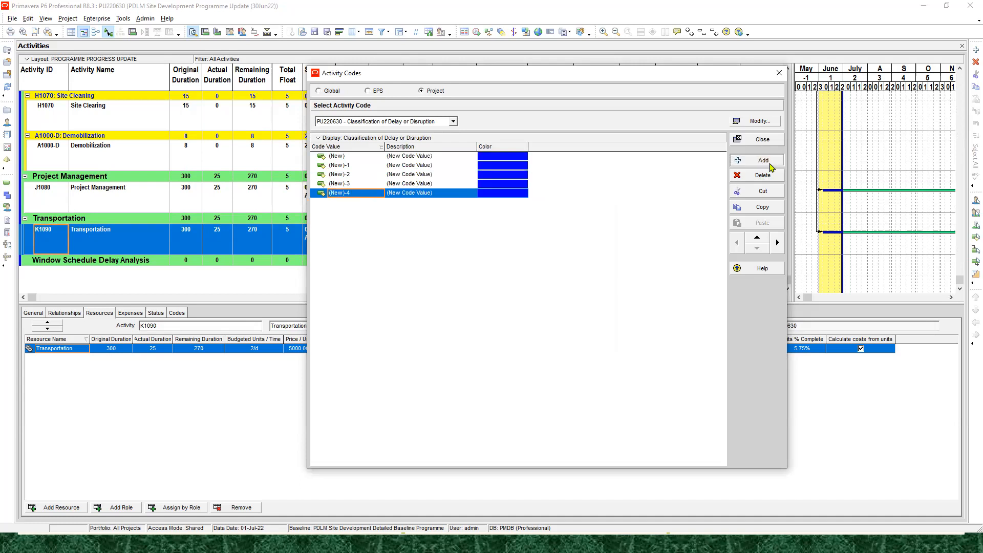
left_click(767, 164)
Delete the first blank code value from the list and confirm its removal
left_click(352, 156)
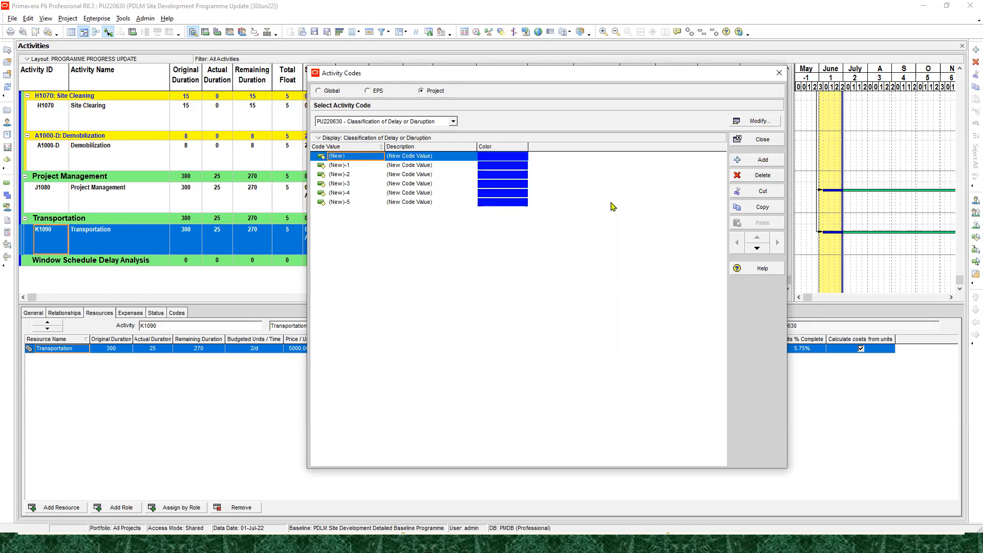
left_click(762, 176)
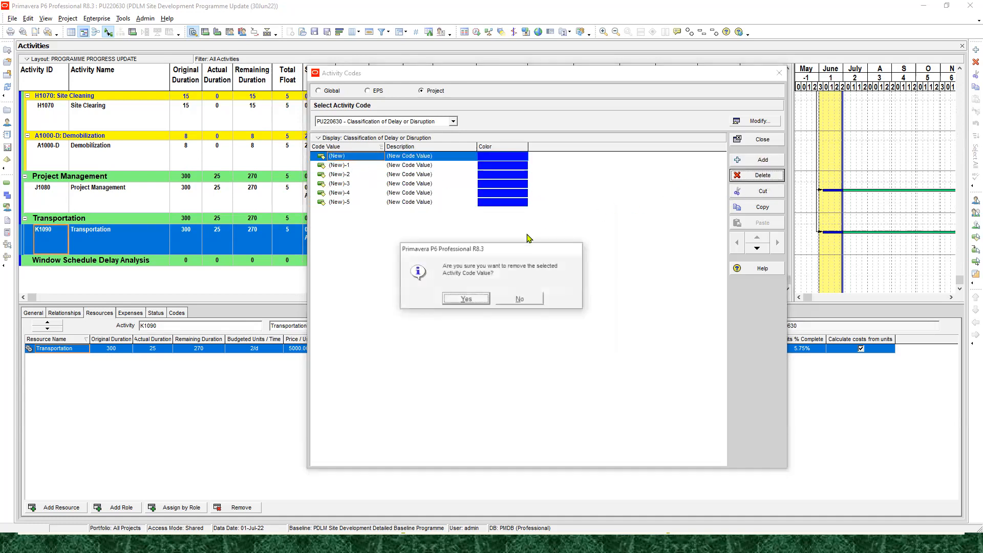
left_click(482, 304)
Name the five remaining code values EC, EN, NN, DR and NA, in that order
left_click(359, 156)
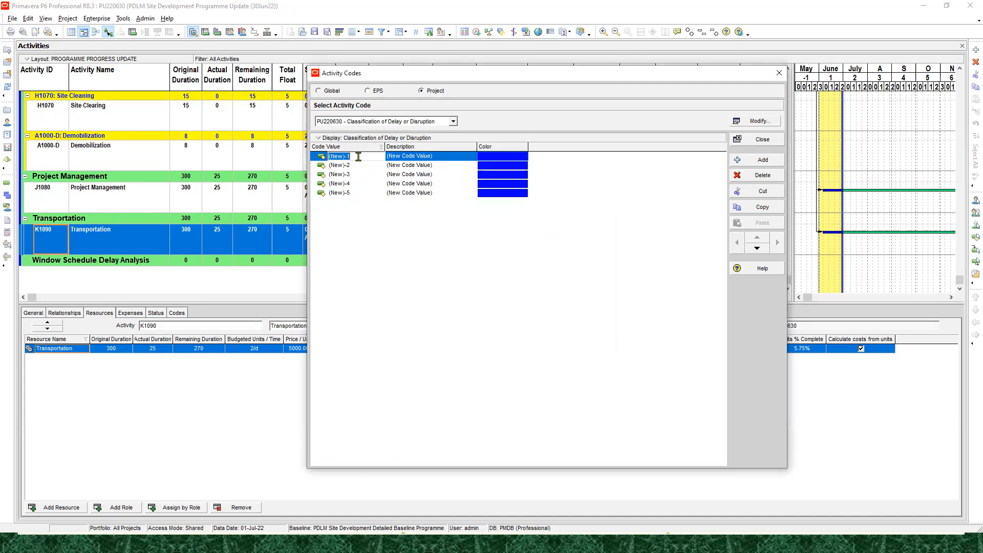
type("EC")
left_click(352, 165)
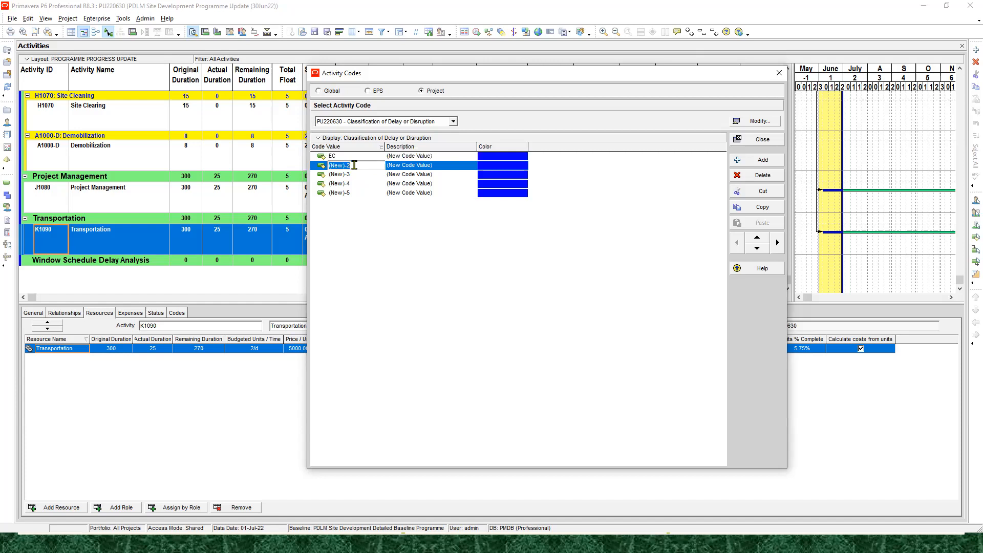
type("EN")
left_click(361, 175)
type("NN")
left_click(363, 184)
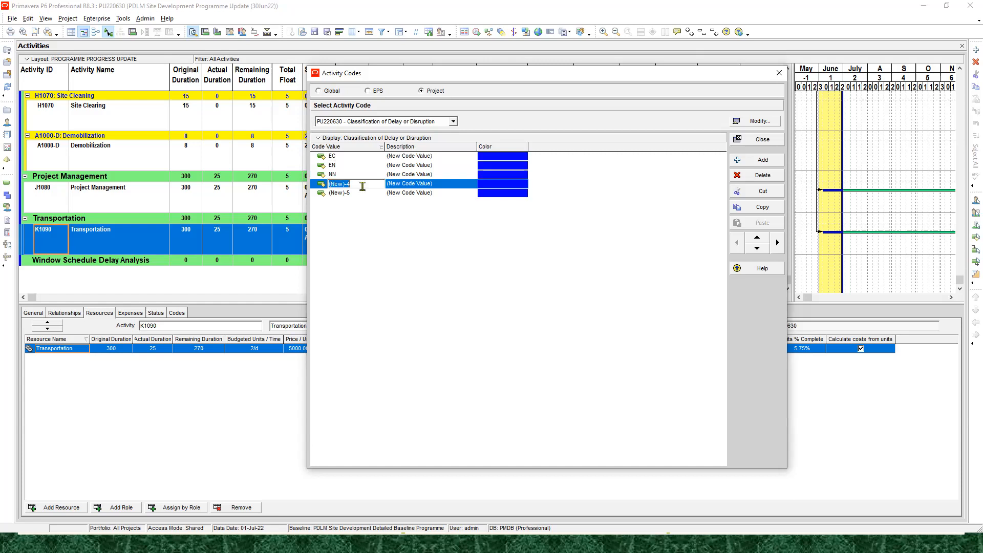
type("DR")
left_click(353, 193)
type("NA")
Describe code value EC as "Excusable Compensable" and EN as "Excusable Non-Compensable"
left_click(428, 159)
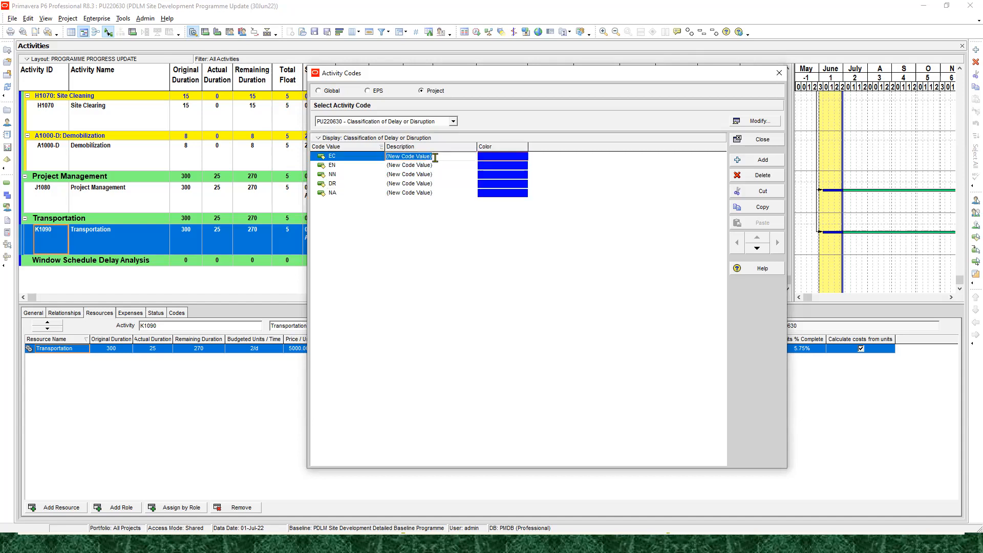
type("Excusabl")
left_click_drag(453, 157, 326, 158)
key("ctrl+c")
left_click(438, 166)
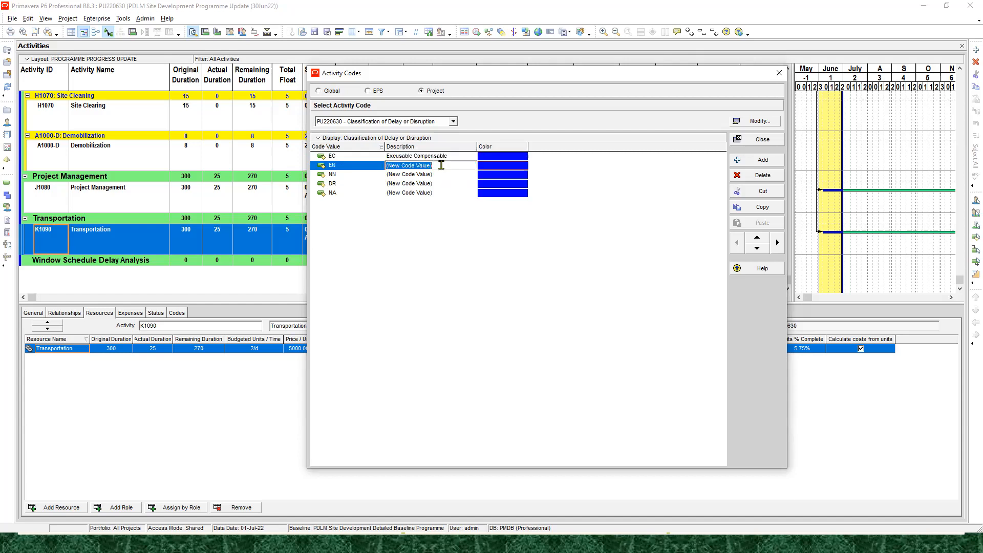
key("ctrl+v")
left_click(412, 166)
type("Non-")
Set the description of code value NN to "Non-Excusable Non-Compensable"
left_click(440, 174)
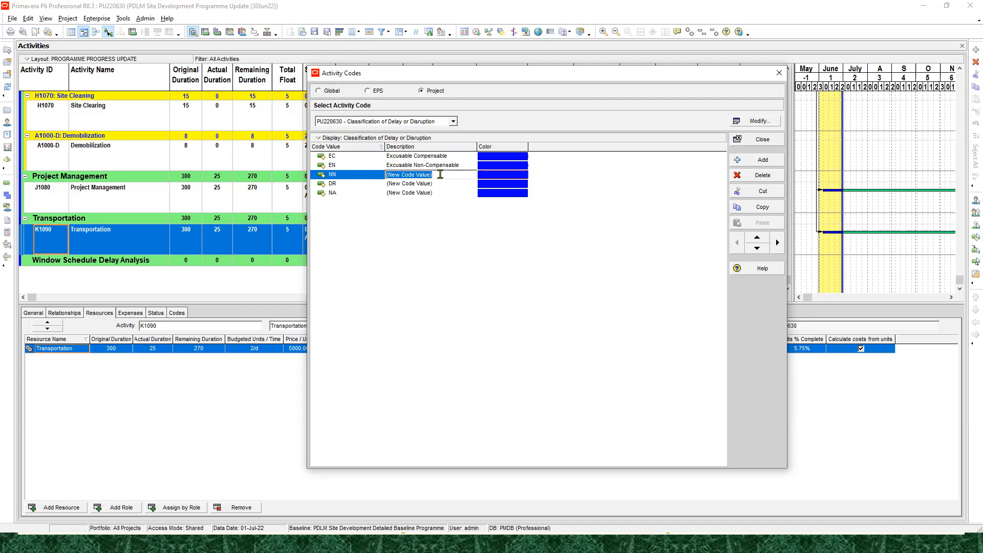
key("ctrl+v")
key("Home")
type("Non-")
left_click(425, 175)
type("Non-")
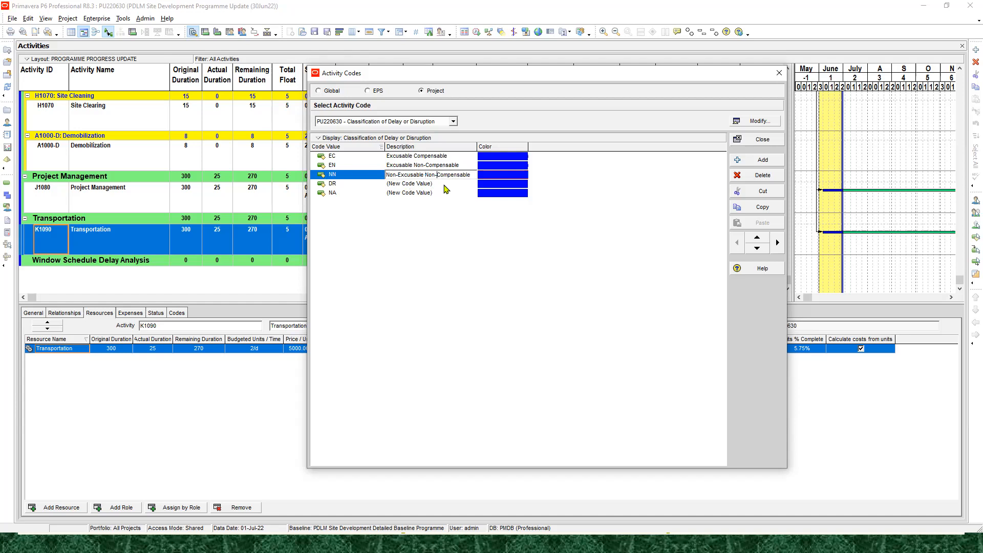
Describe code value DR as "Disruption" and NA as "Not Applicable"
left_click(446, 186)
left_click(448, 182)
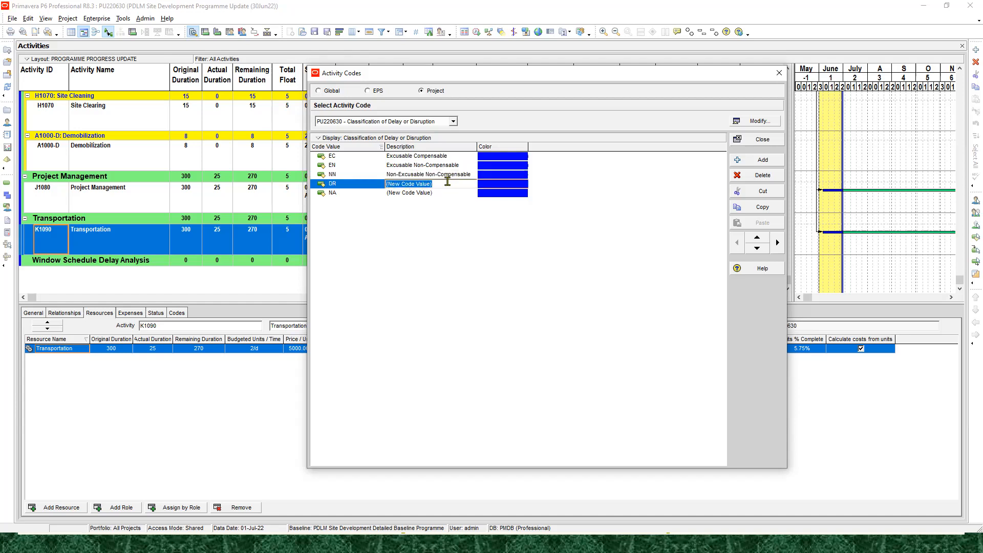
type("Disruption")
left_click(441, 193)
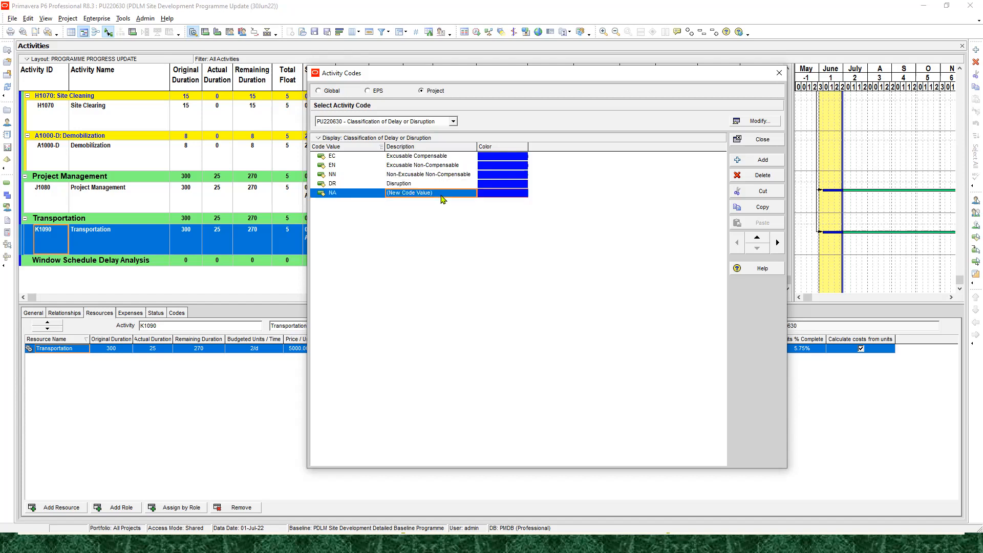
left_click(441, 195)
type("Not Applicabel")
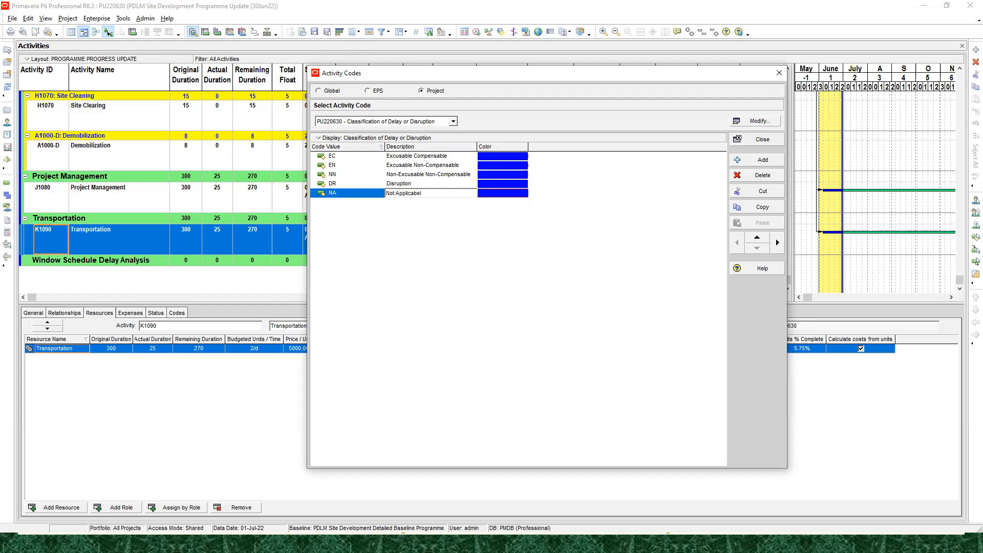
key("BackSpace")
key("BackSpace")
type("le")
Review the descriptions of the five delay and disruption code values, from EC to NA
left_click(435, 166)
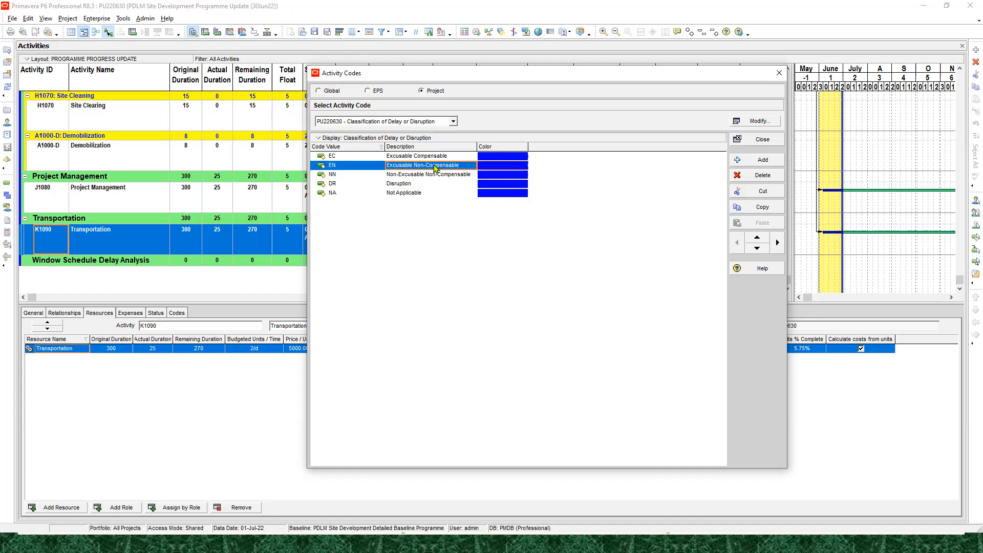
left_click(408, 191)
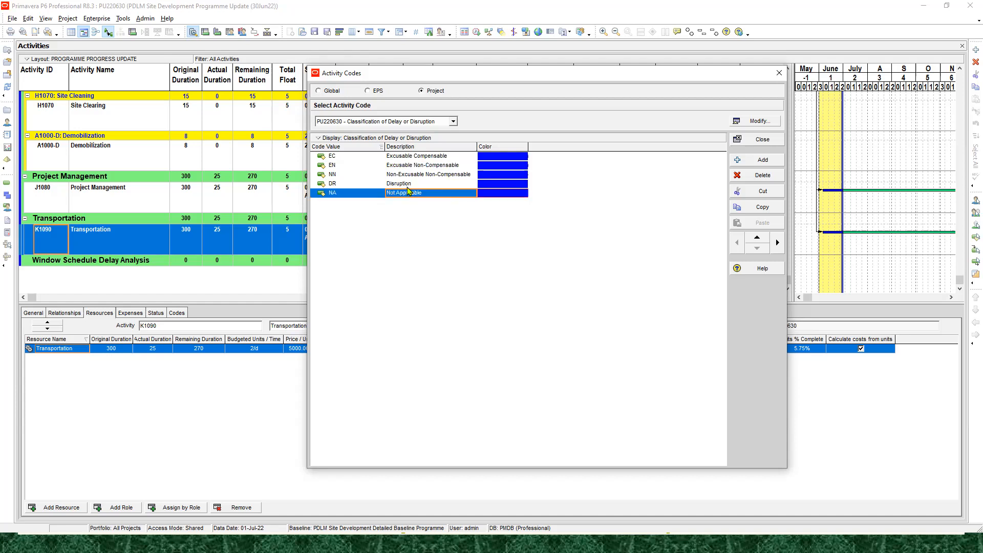
left_click(408, 166)
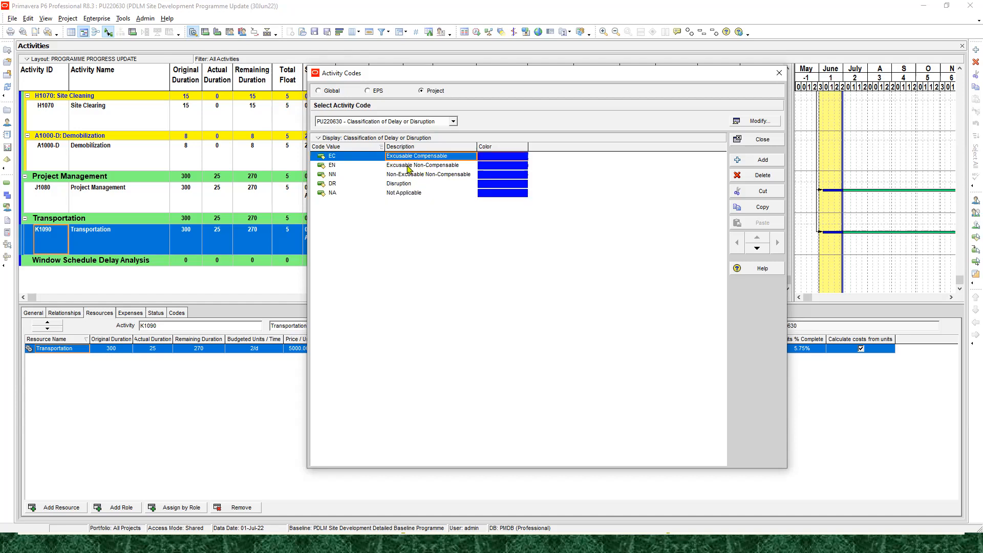
left_click(414, 175)
left_click(415, 184)
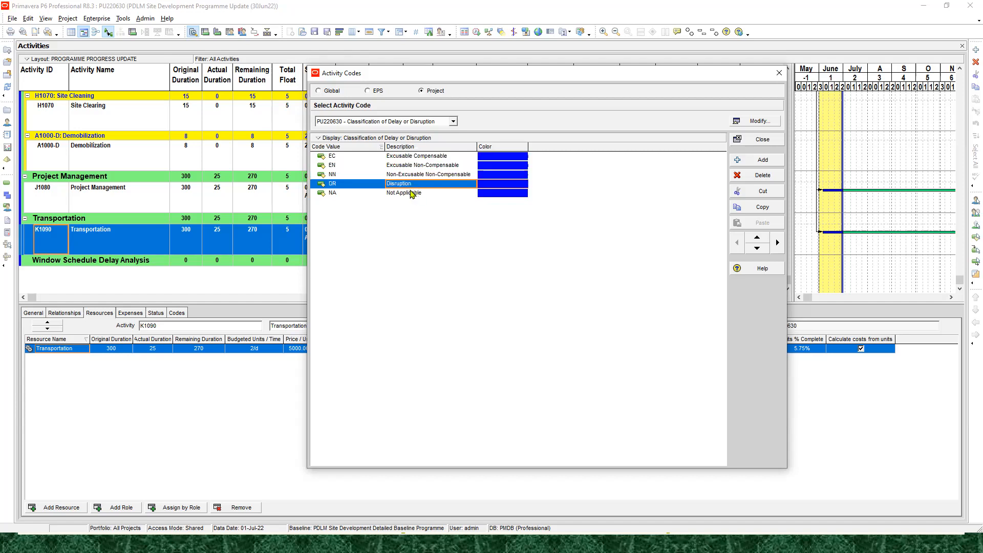
left_click(415, 193)
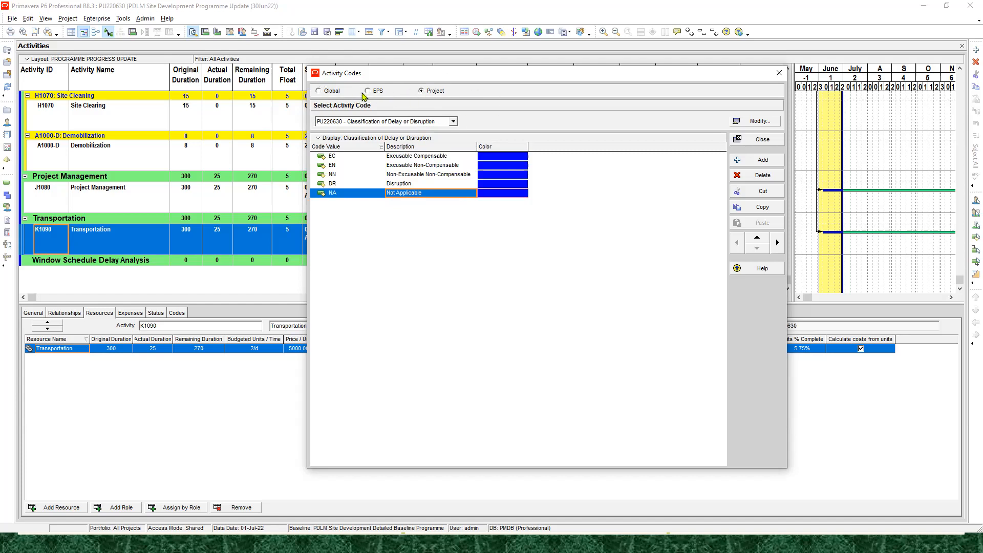
left_click(415, 167)
left_click(421, 156)
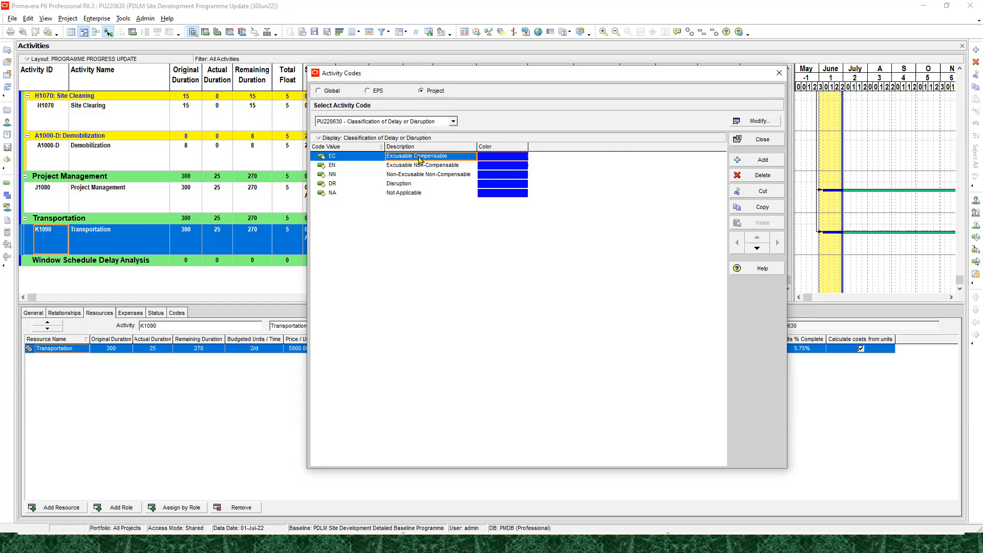
key("Down")
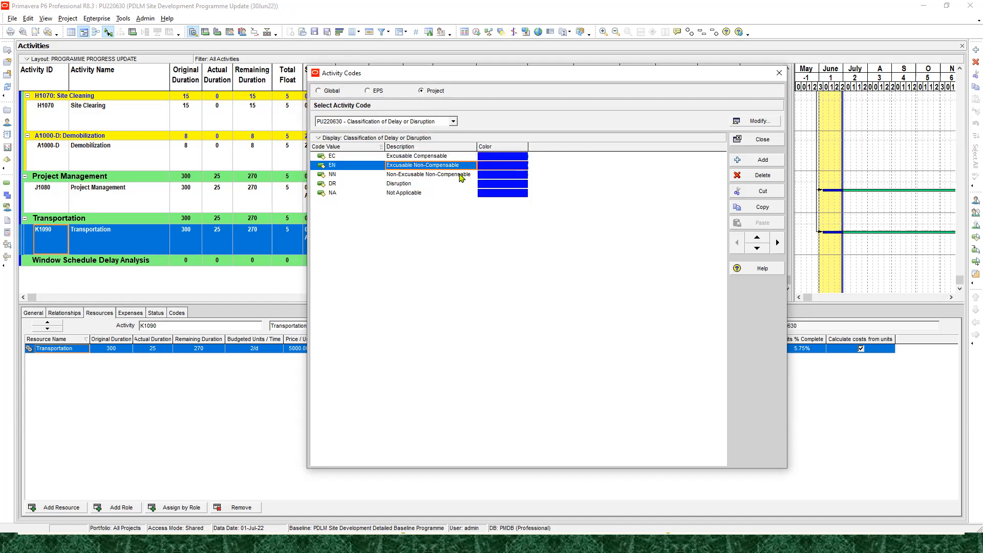
left_click(417, 159)
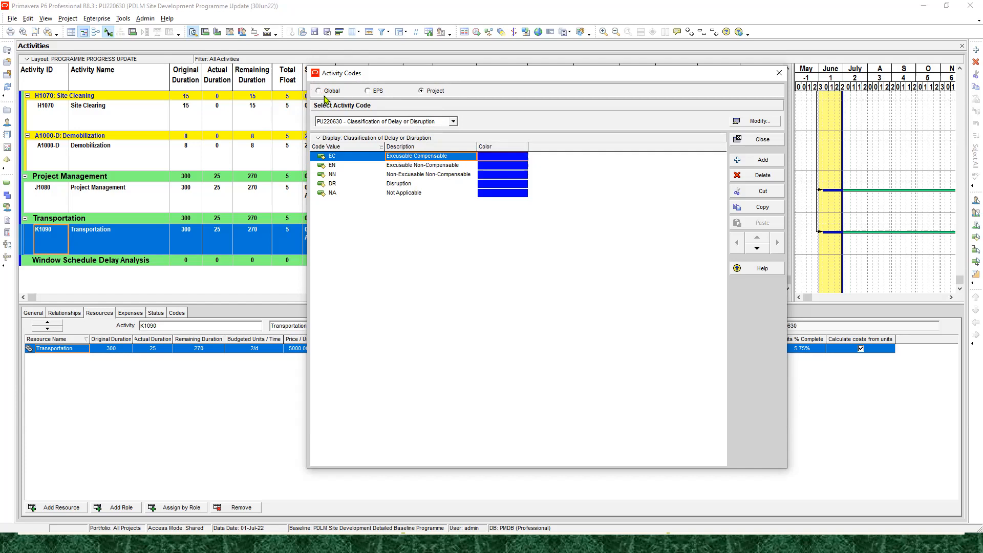
Convert the project-level Classification of Delay or Disruption activity code to the global level and close the code definitions
left_click(762, 123)
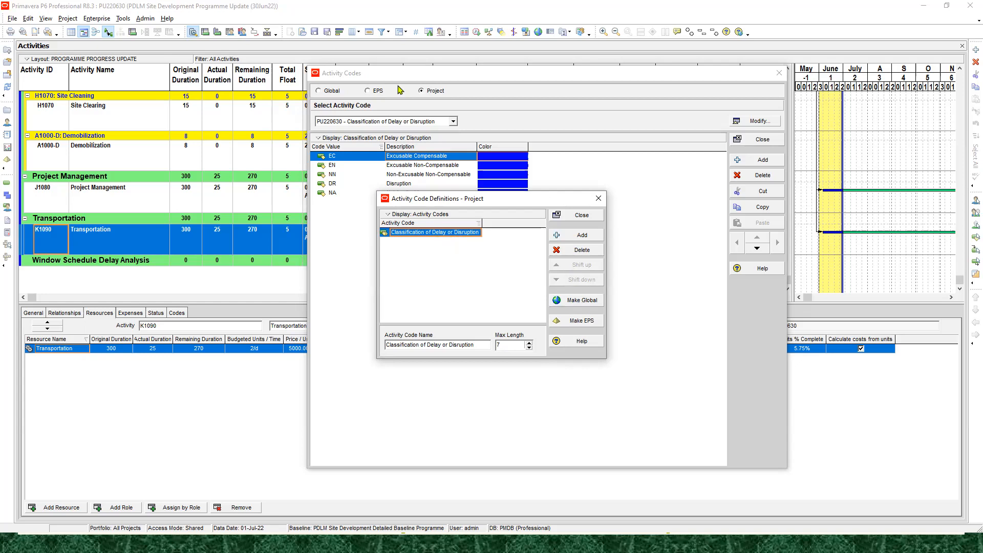
left_click(584, 305)
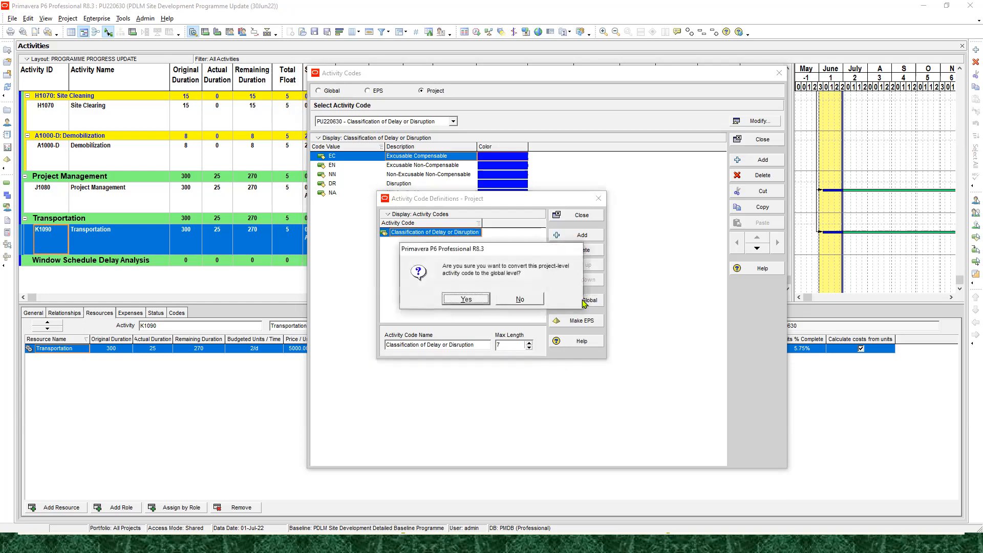
left_click(467, 300)
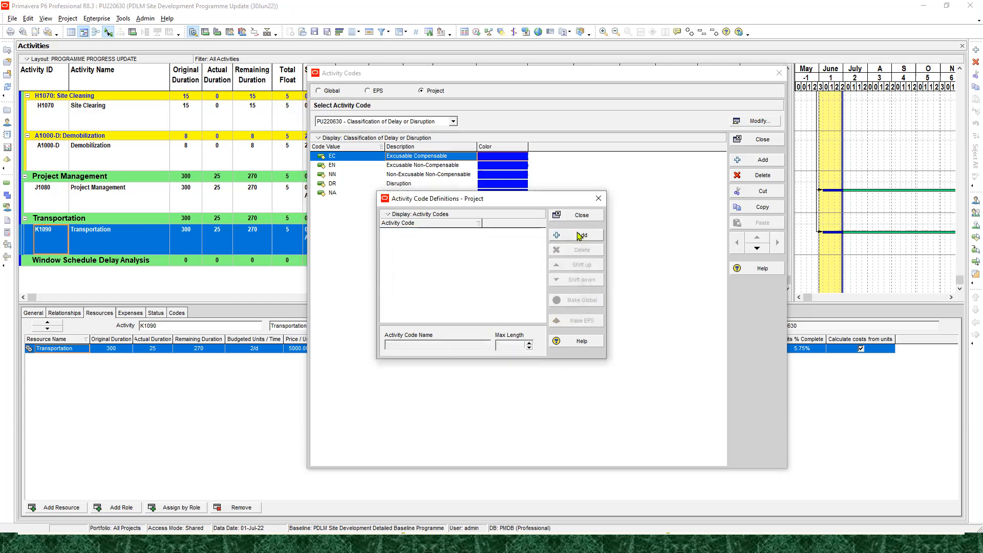
left_click(584, 215)
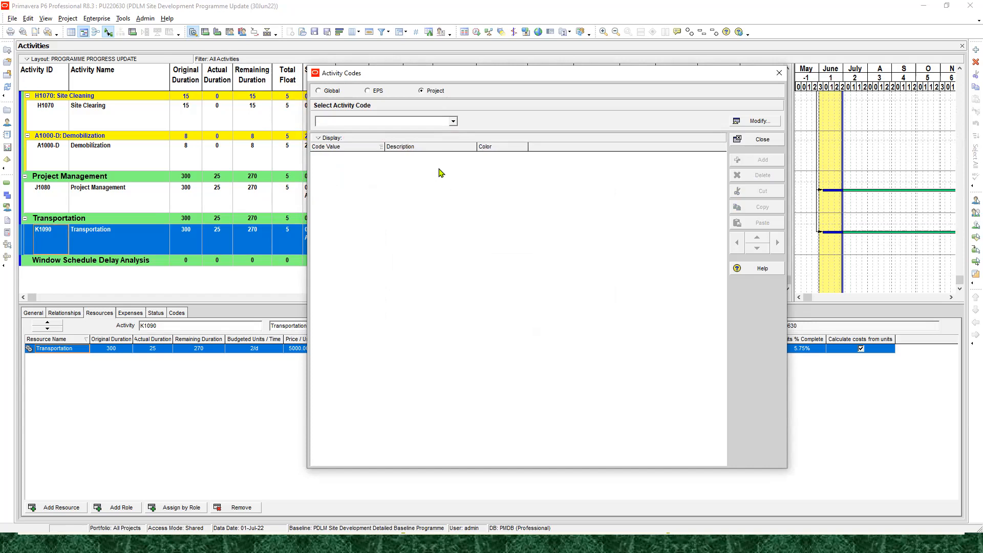
Switch to the global activity codes and select Classification of Delay or Disruption through the code definitions
left_click(323, 92)
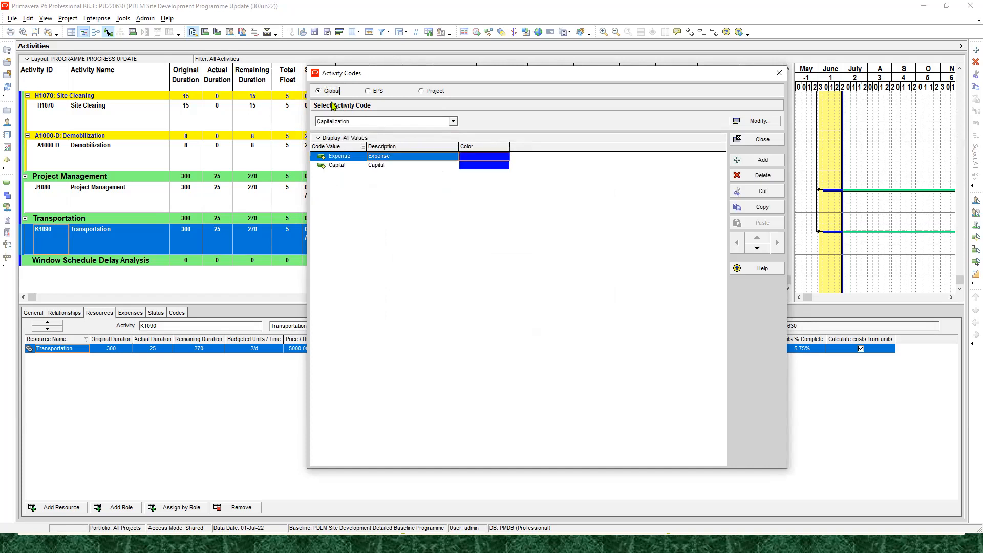
left_click(757, 121)
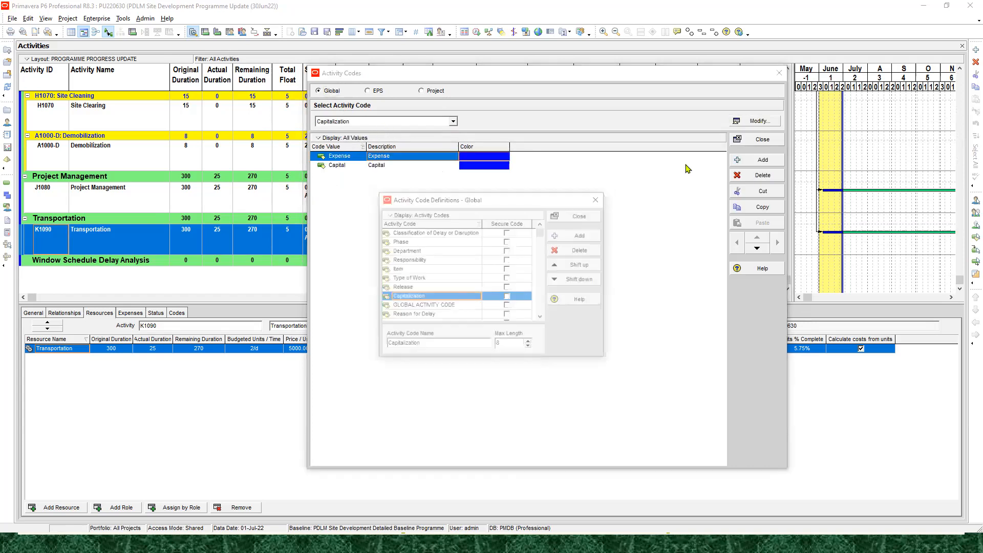
left_click(432, 288)
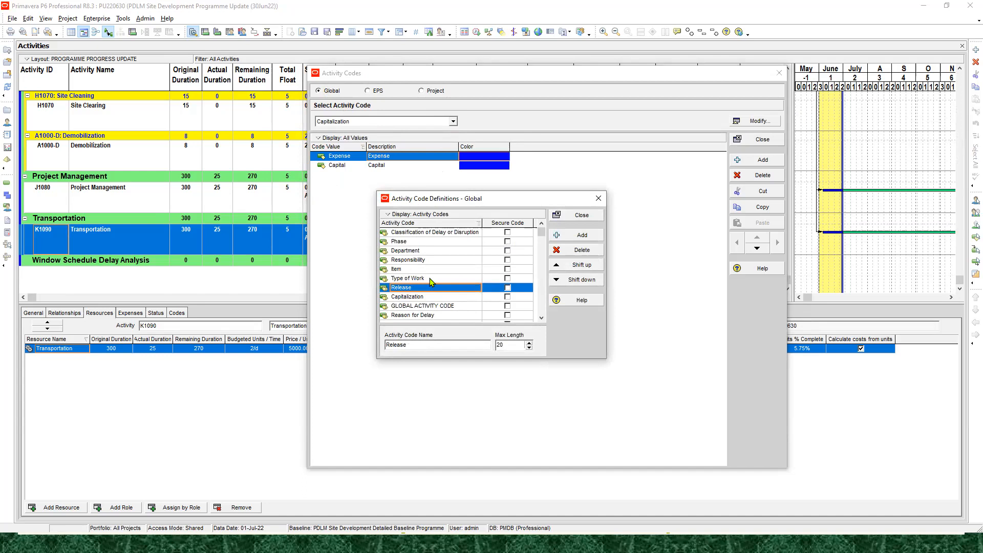
left_click(434, 233)
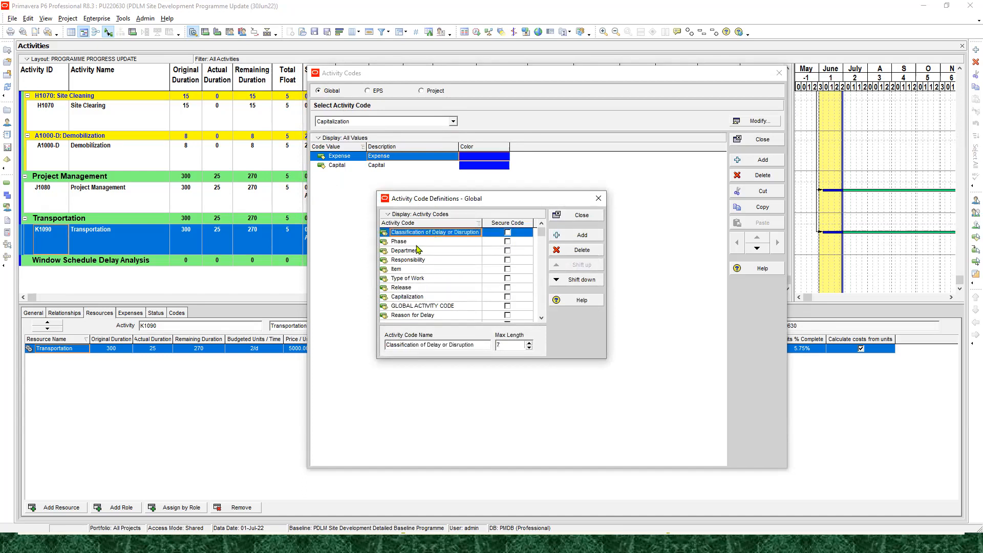
left_click(460, 242)
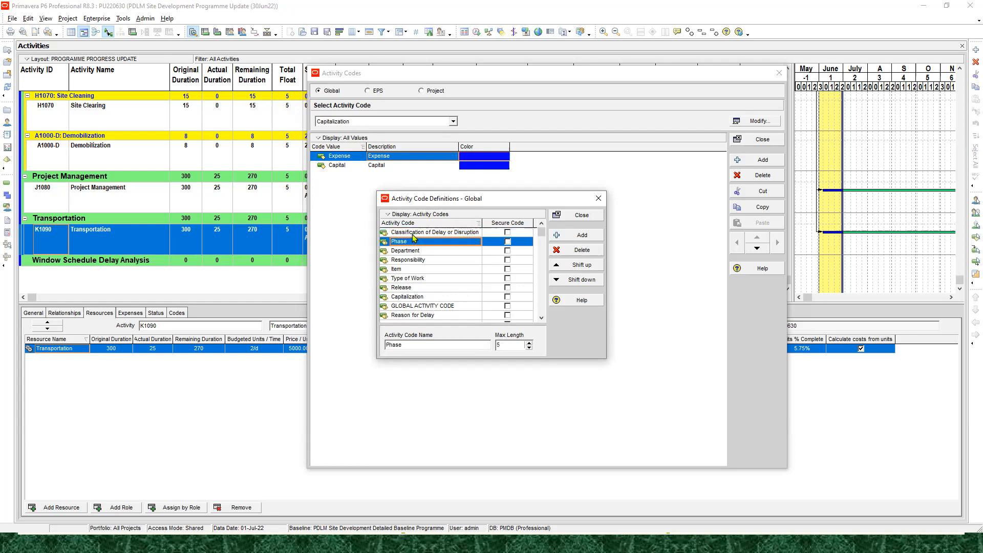
left_click(444, 233)
left_click(456, 239)
left_click(460, 232)
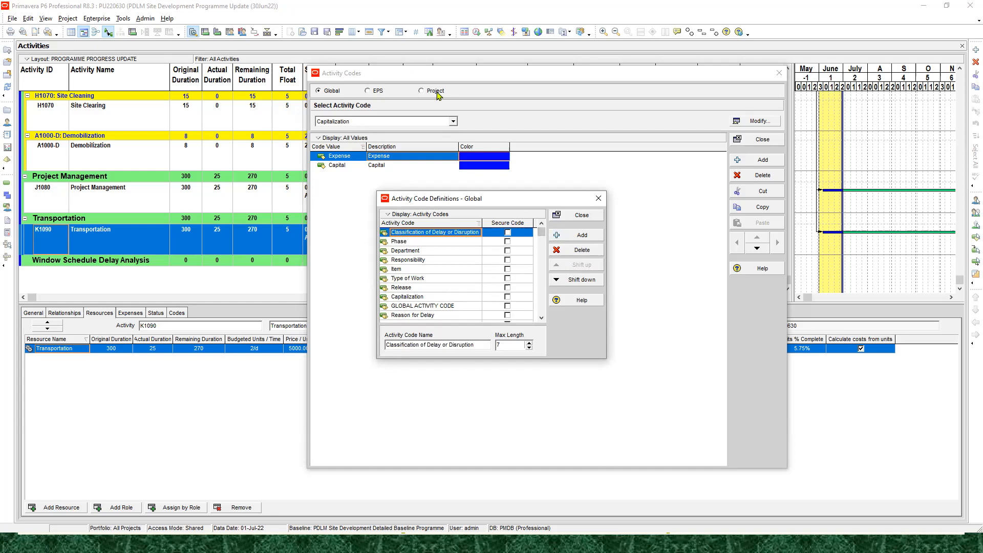
left_click(582, 216)
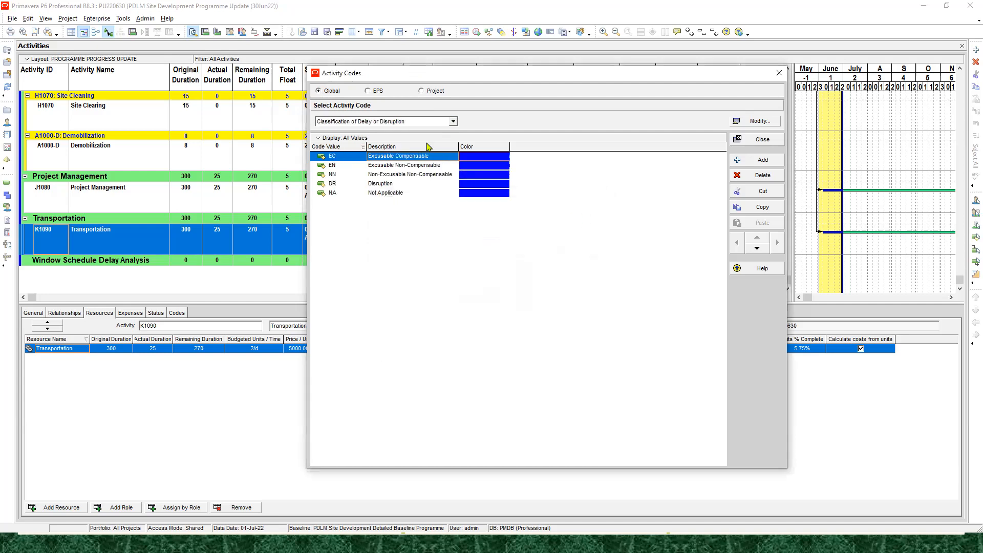
Review the five code values of the global Classification of Delay or Disruption code
left_click(381, 176)
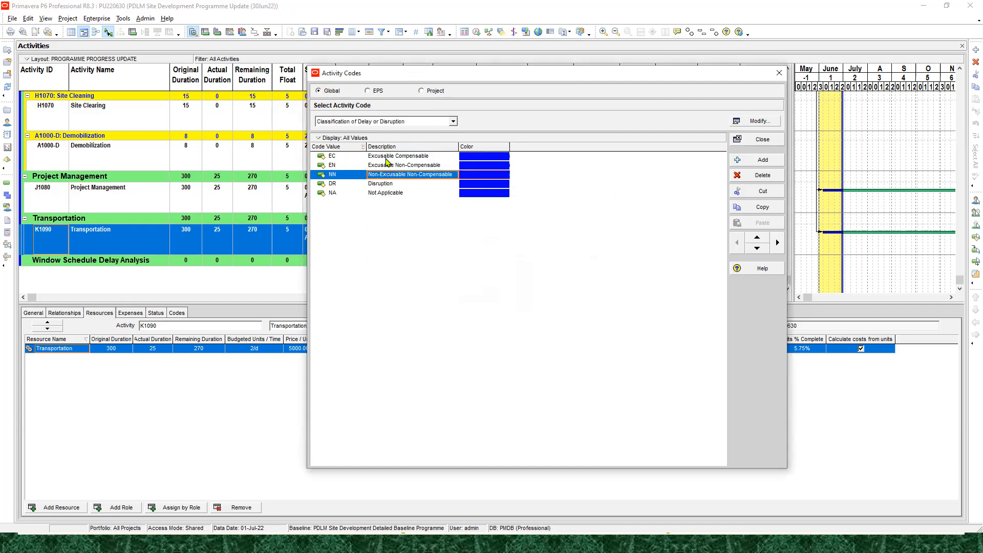
left_click(389, 157)
left_click(395, 165)
left_click(399, 174)
left_click(392, 184)
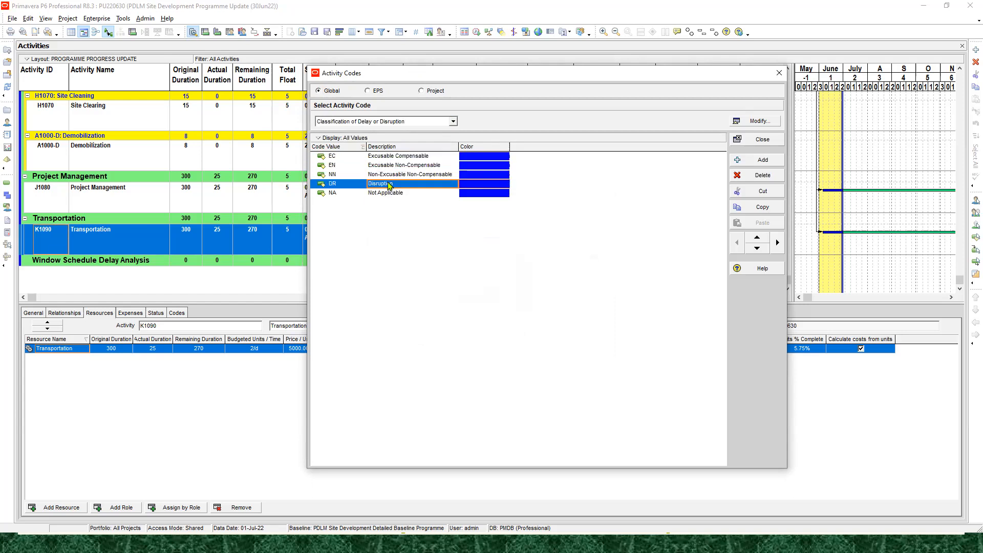
left_click(384, 194)
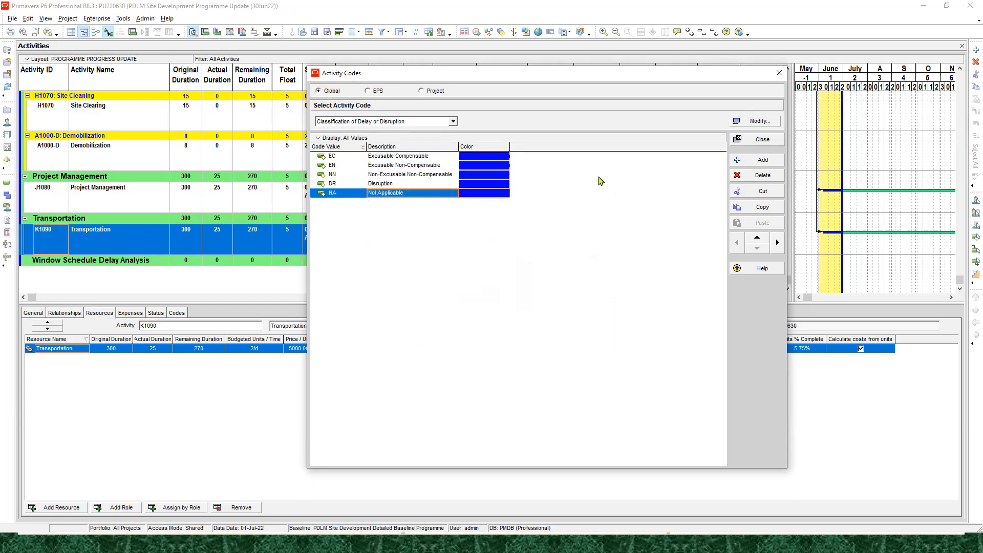
left_click(767, 164)
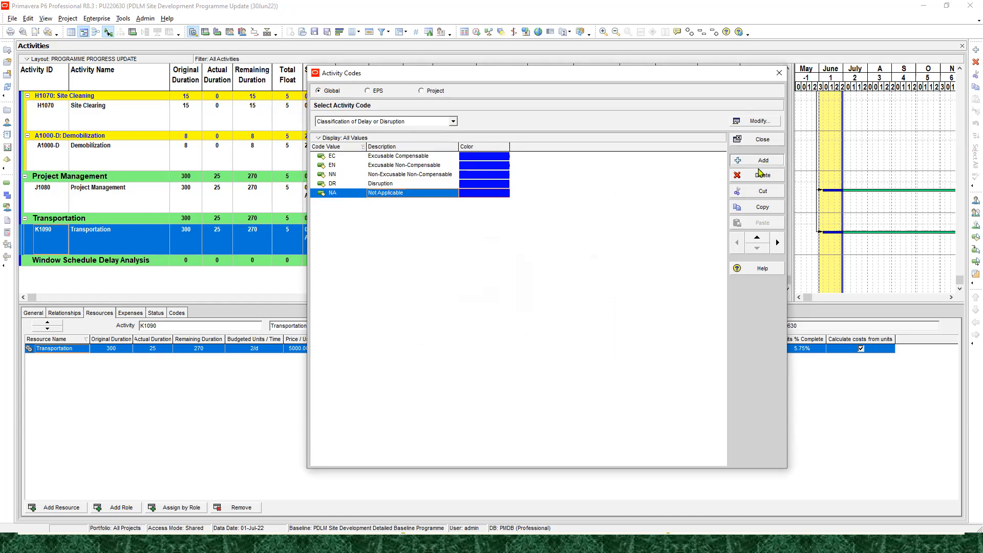
left_click(775, 160)
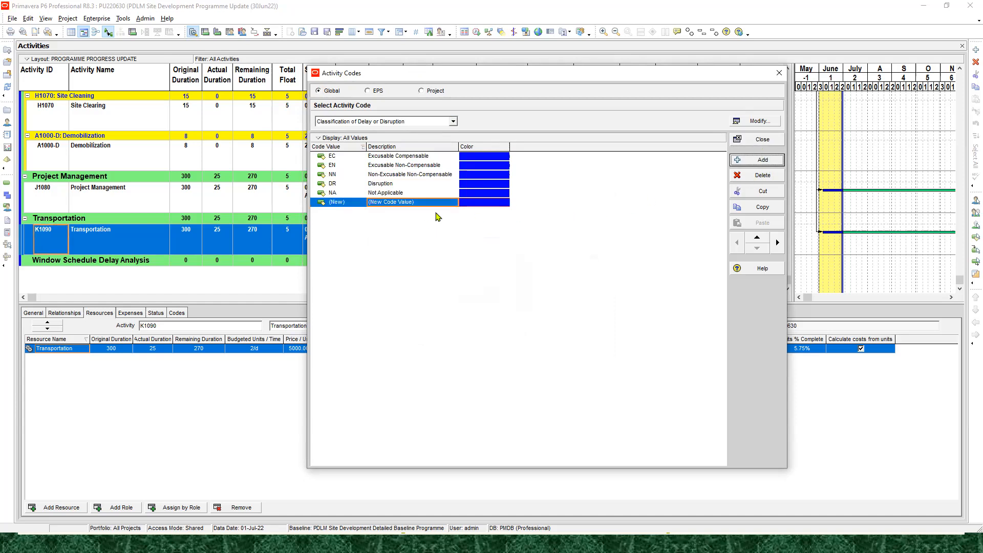
left_click(764, 175)
left_click(463, 302)
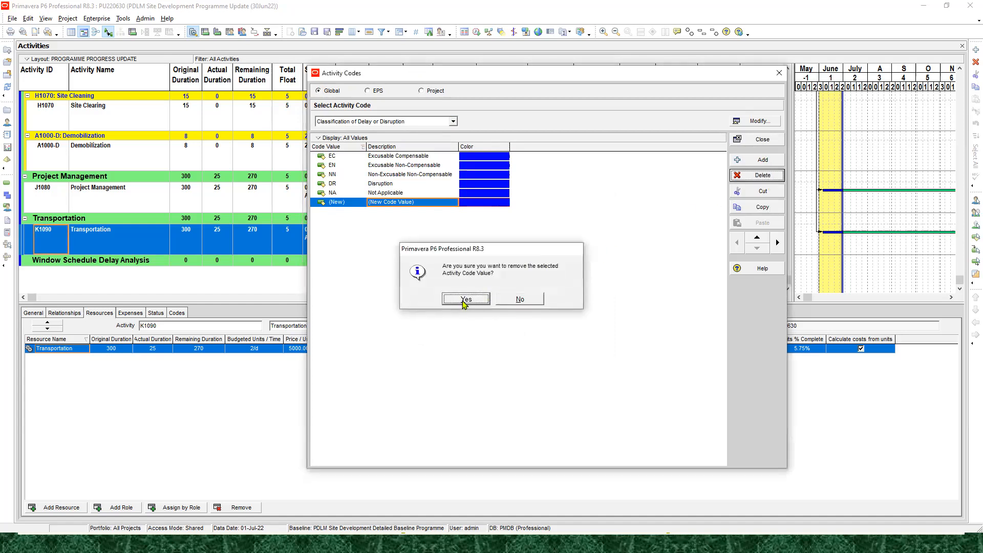
Add a global activity code named "Causes of Delay or Disruption", reusing the classification code's name, and close the code definitions
left_click(757, 122)
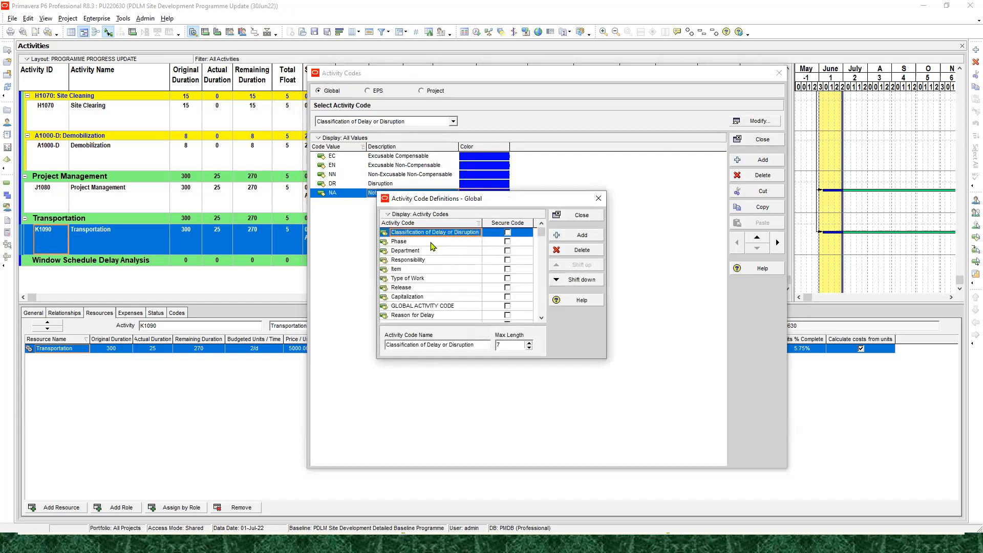
left_click(583, 235)
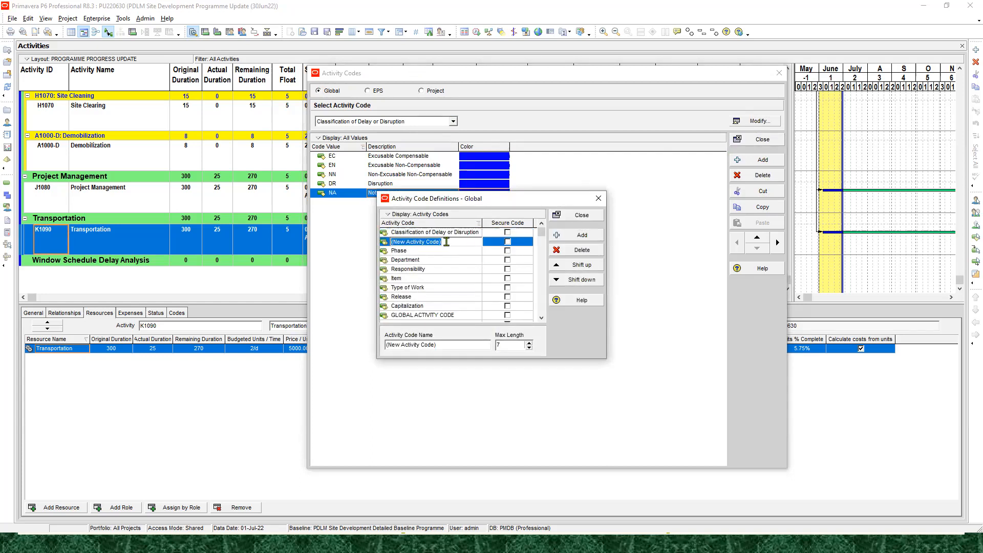
left_click(481, 234)
left_click(480, 233)
key("ctrl+c")
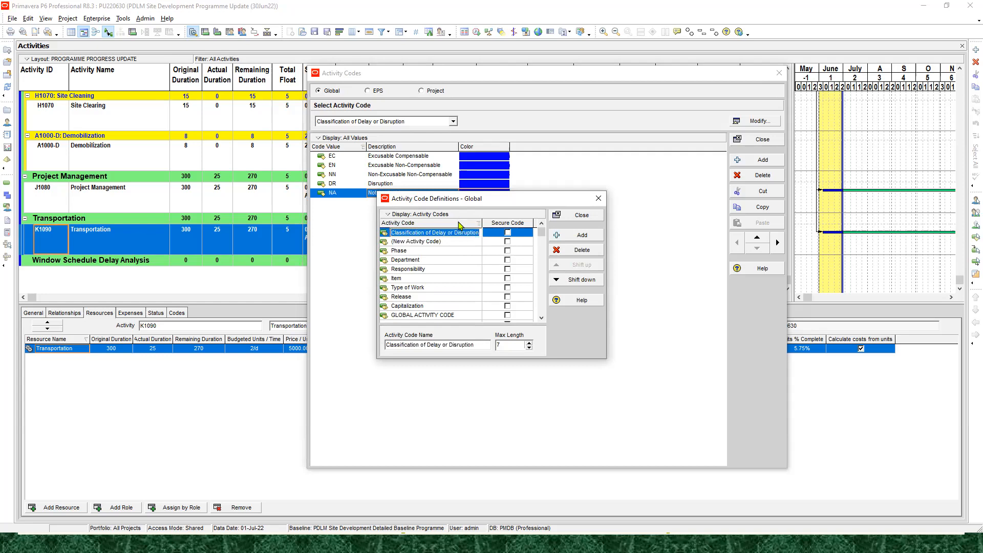
left_click(445, 242)
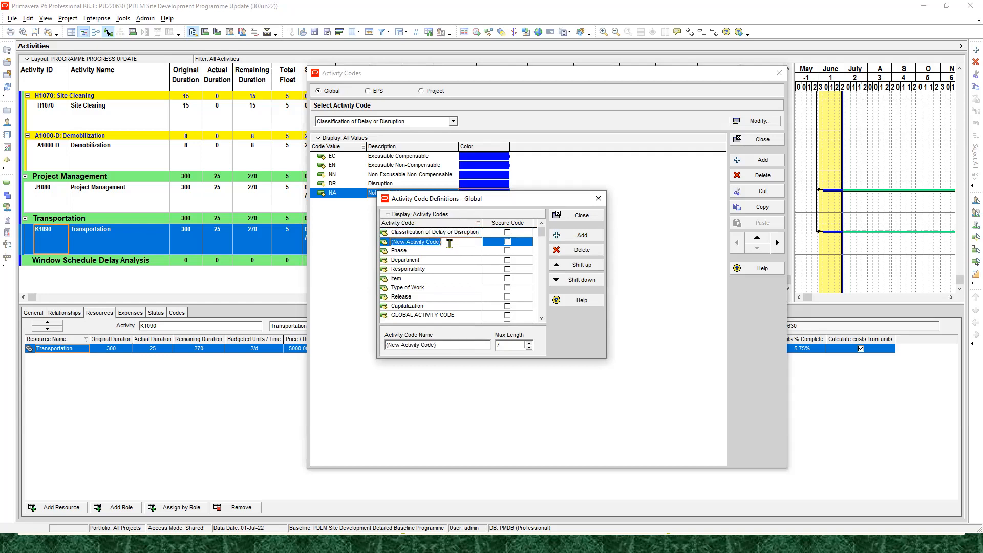
key("ctrl+v")
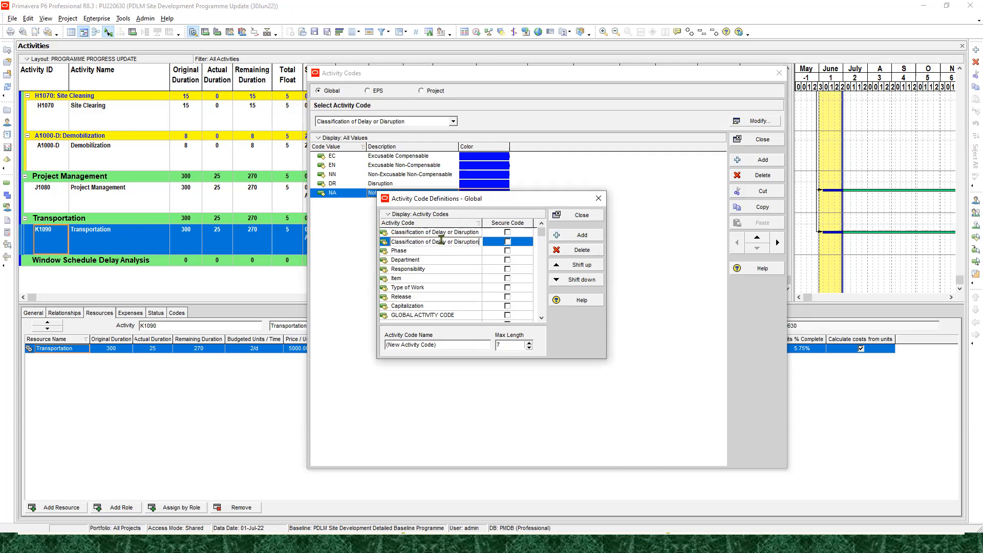
left_click_drag(422, 241, 353, 240)
key("Delete")
type("Causes")
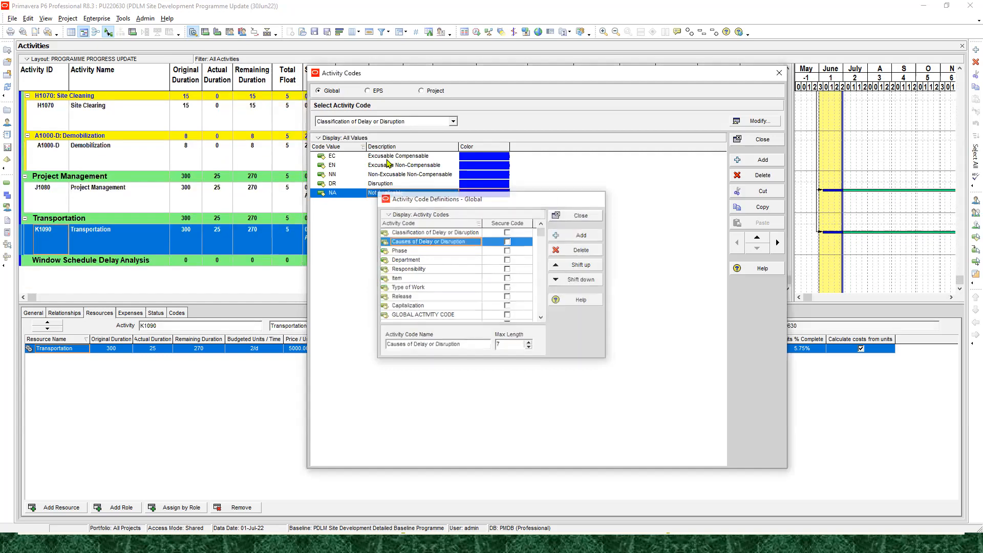
left_click(583, 215)
Add five new code values to the Causes of Delay or Disruption activity code
left_click(756, 161)
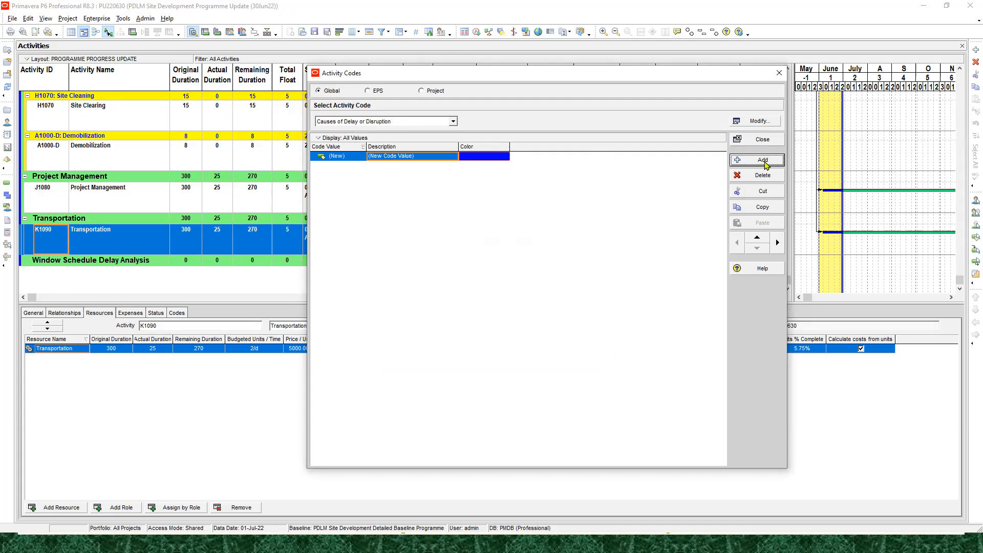
left_click(765, 163)
left_click(765, 163)
left_click(766, 162)
left_click(749, 163)
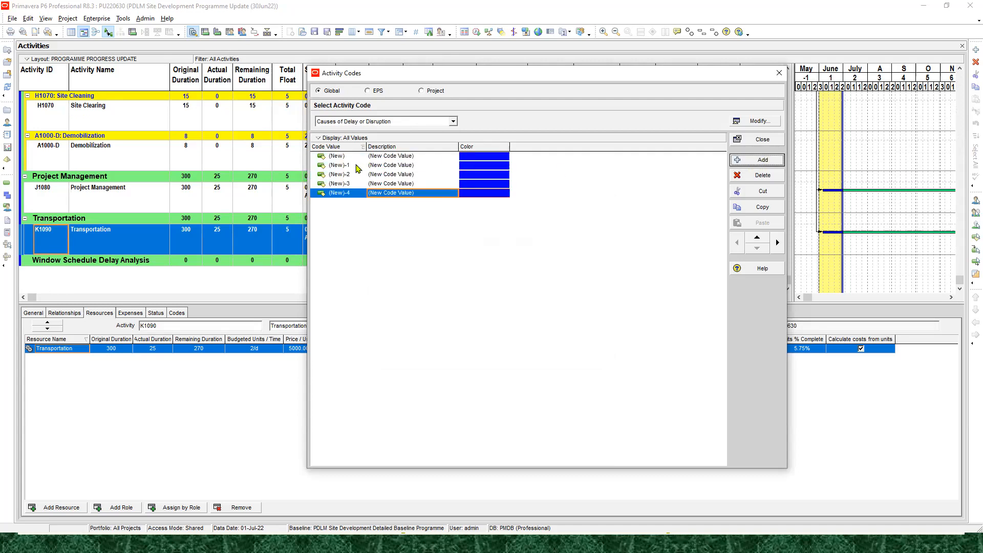
Name the first two new code values OWN and CTR
left_click(348, 157)
left_click(348, 157)
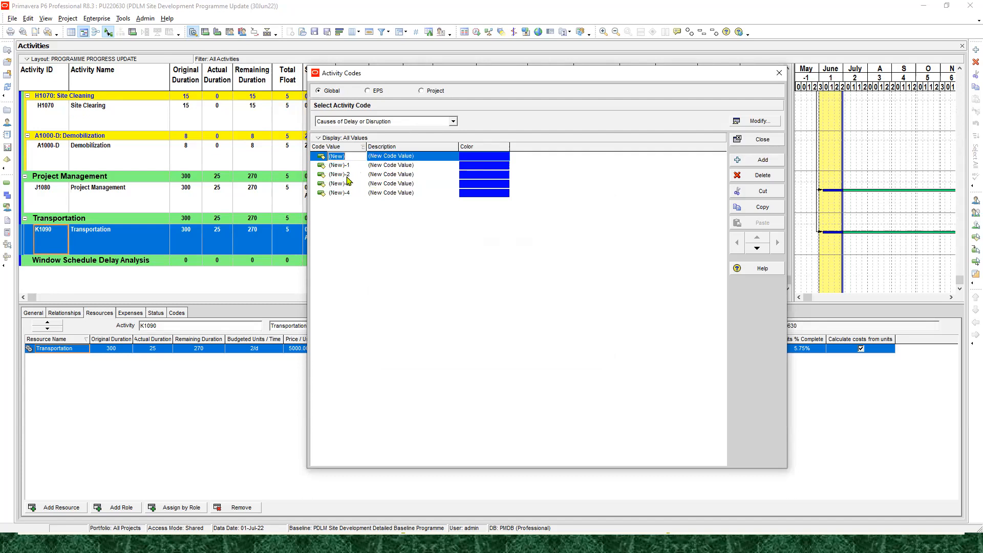
type("O")
left_click(354, 166)
left_click(354, 165)
type("CTR")
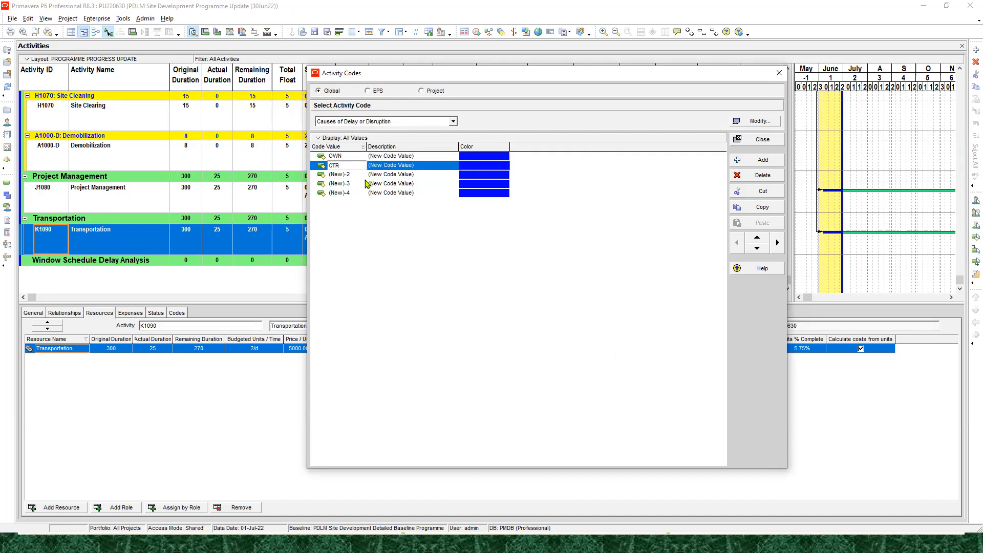
Name the remaining three new code values CON, EXT and NON
left_click(358, 175)
left_click(357, 175)
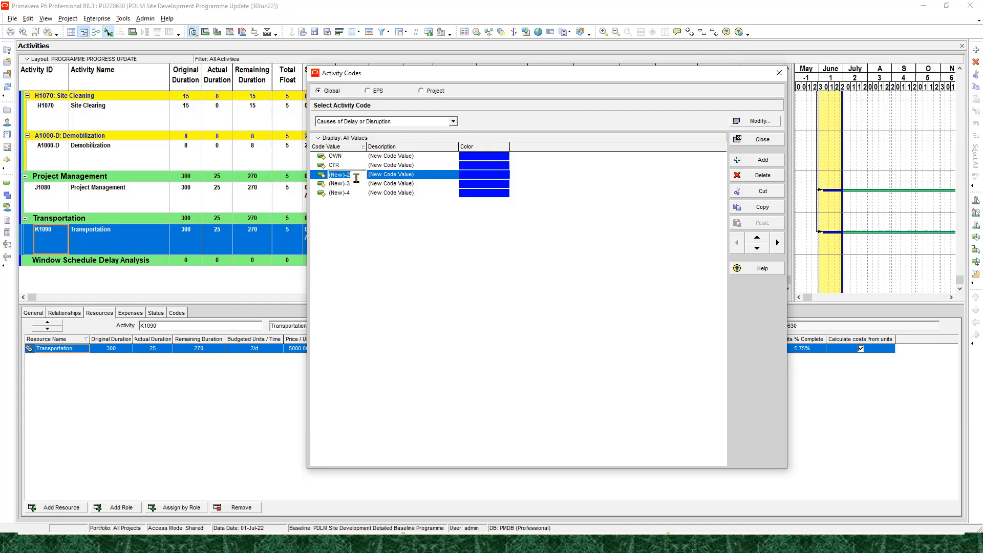
type("CON")
left_click(353, 184)
left_click(353, 184)
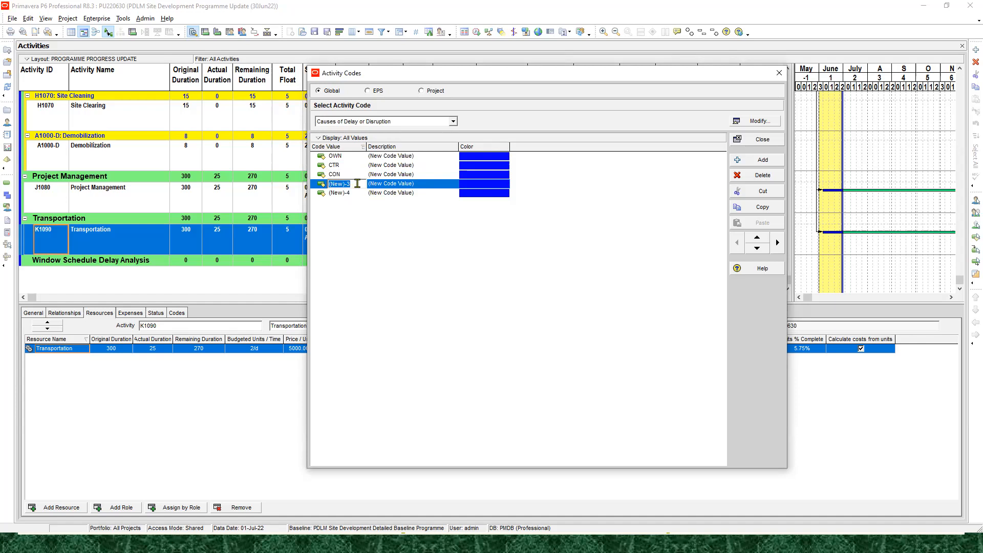
type("EXT")
left_click(354, 195)
left_click(354, 195)
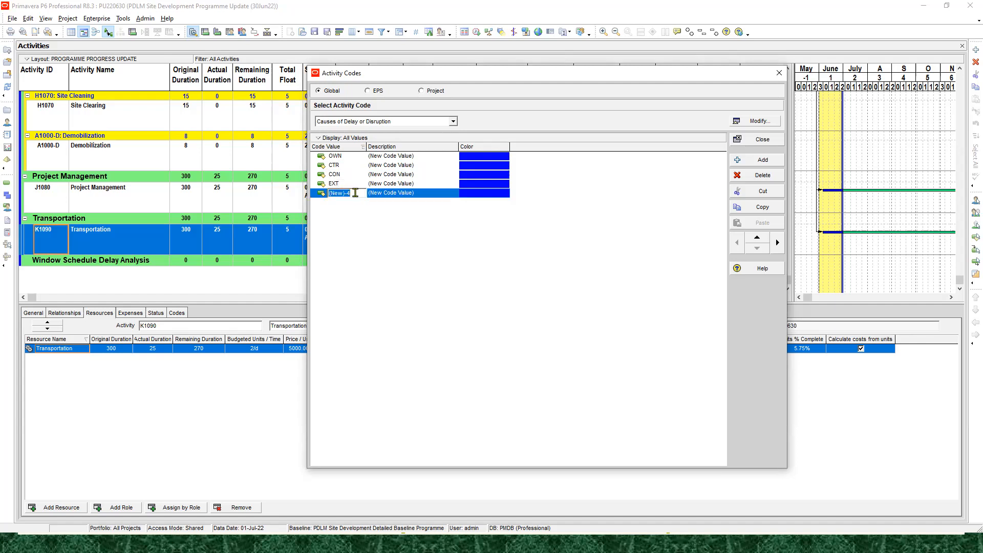
type("NON")
Describe code value OWN as "Owner" and CTR as "Contractor"
left_click(388, 157)
left_click(416, 156)
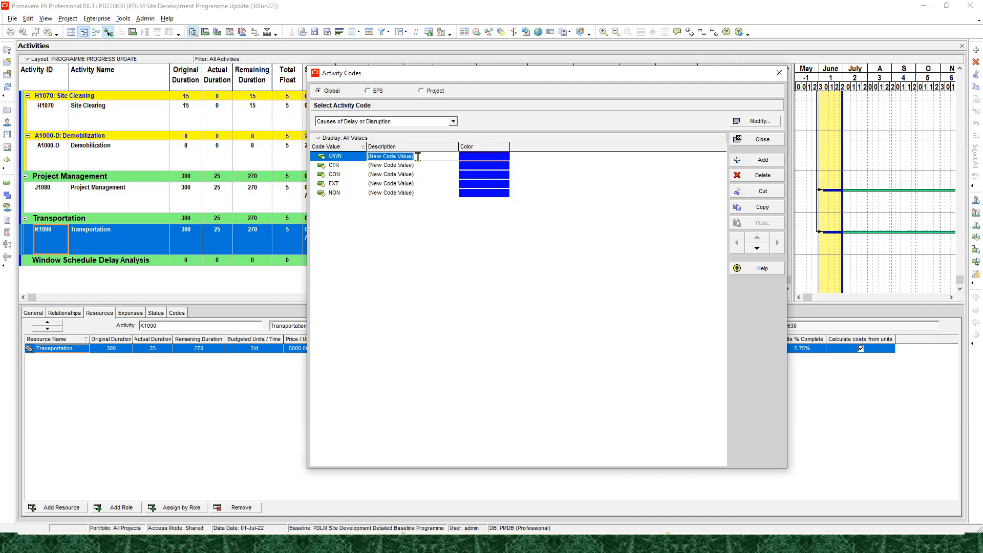
type("Owner")
left_click(420, 166)
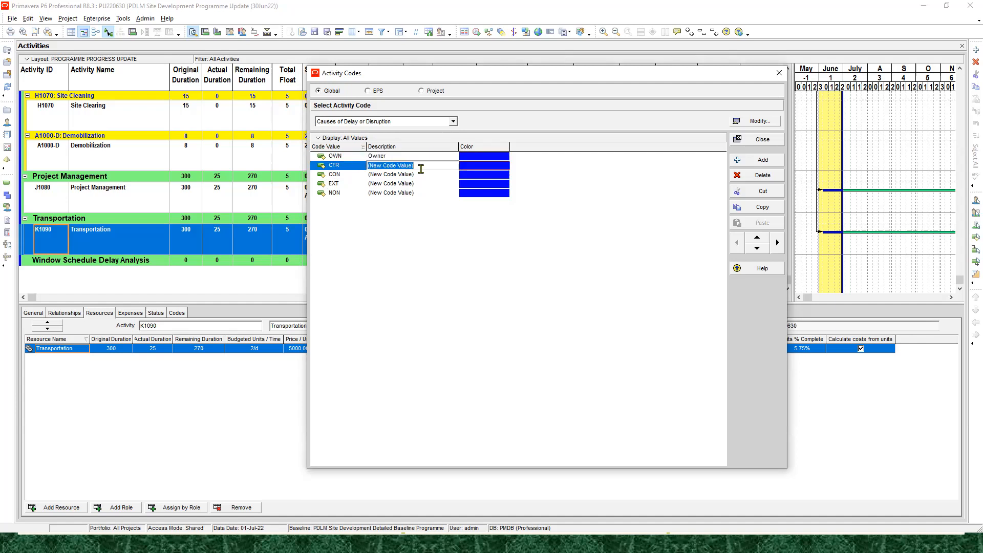
type("Contractor")
Describe code value CON as "Concurrent", EXT as "External" and NON as "None"
left_click(416, 175)
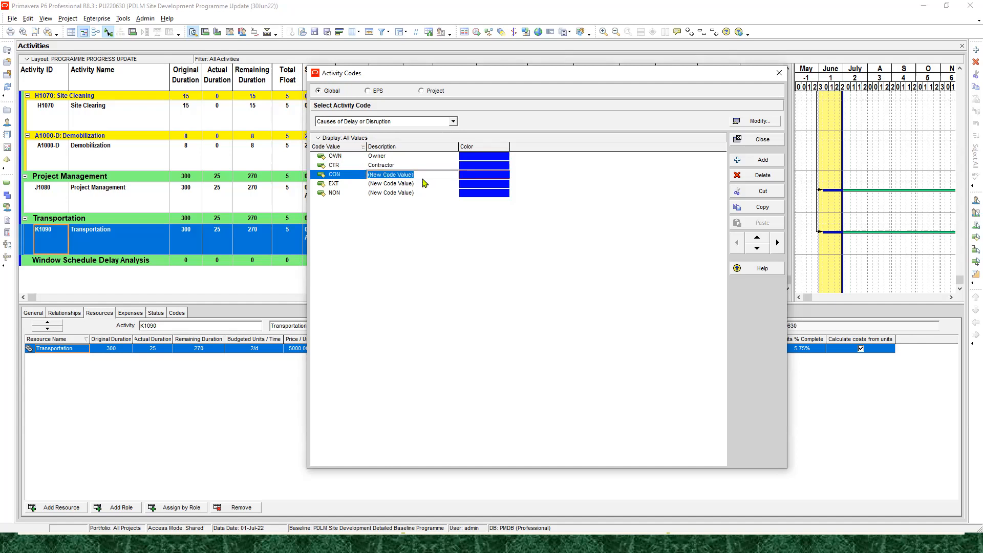
type("Concurrent")
left_click(418, 183)
type("External")
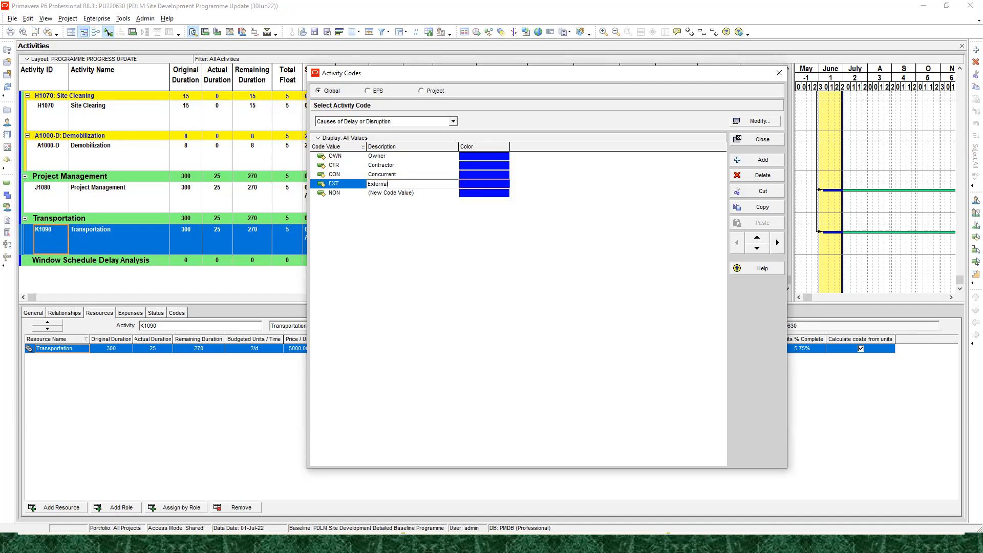
left_click(390, 194)
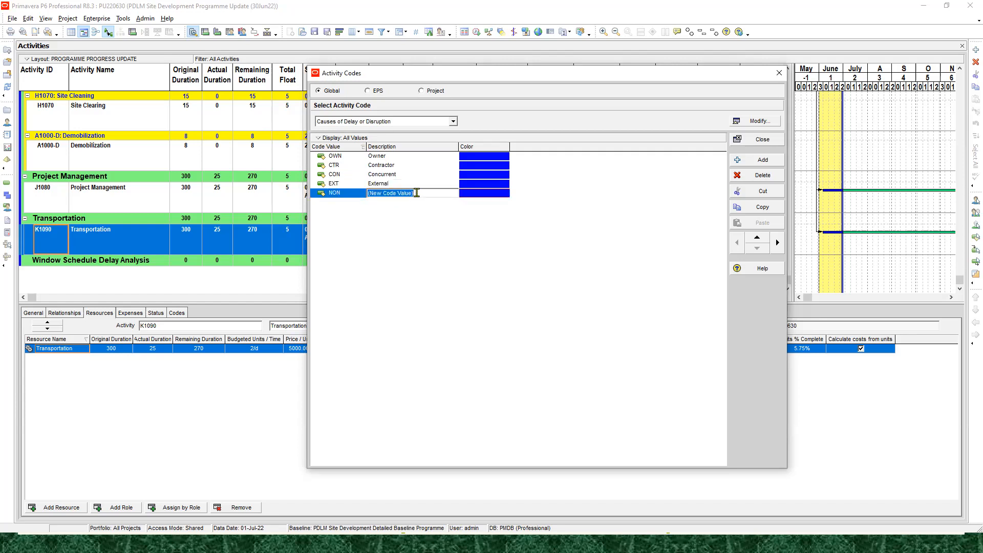
type("No")
left_click(384, 175)
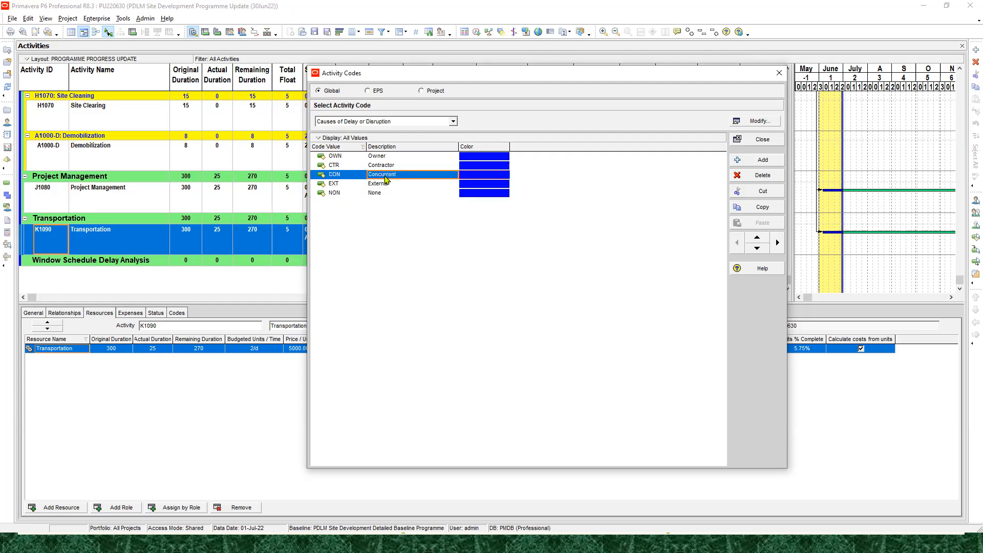
Add a global activity code named "Activity Category" and close the code definitions
left_click(760, 121)
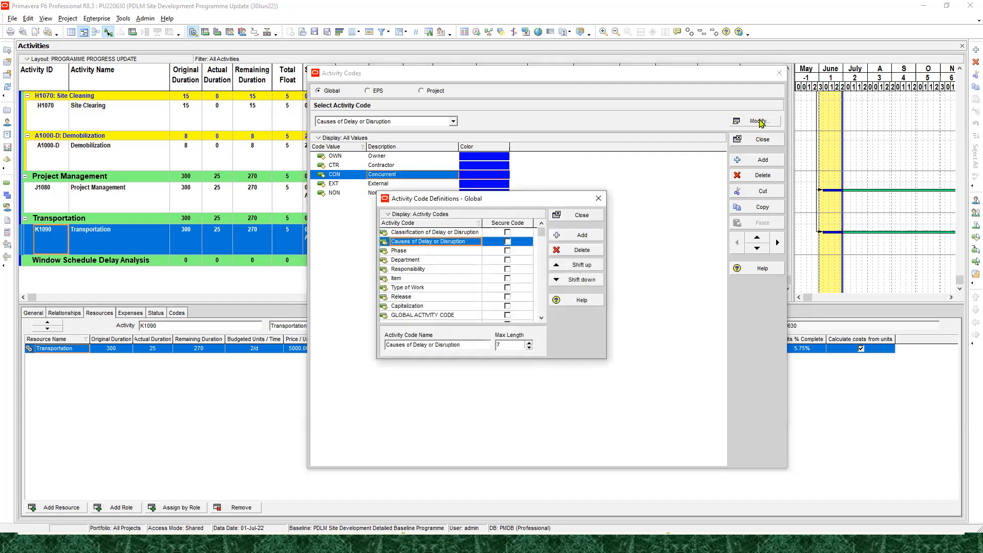
left_click(584, 234)
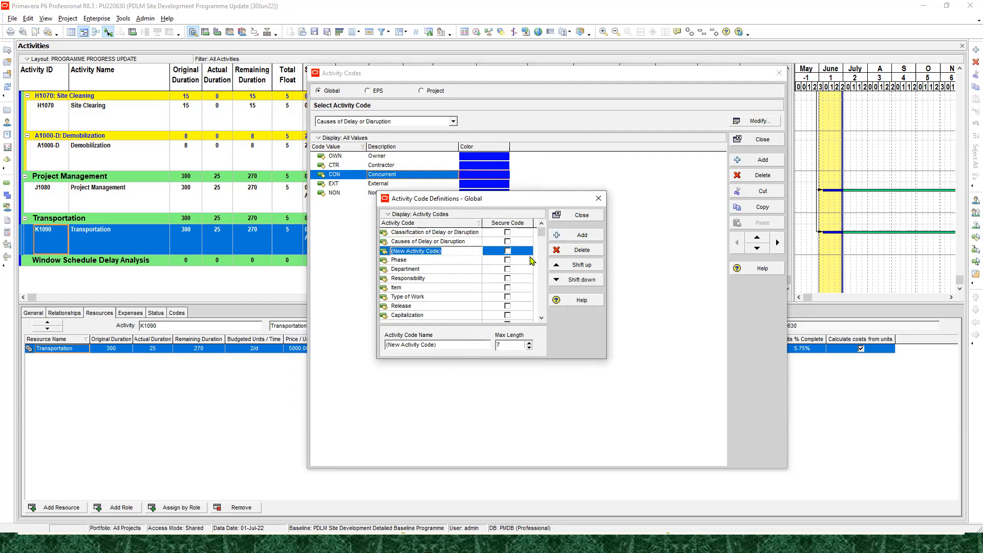
type("Ac")
left_click(583, 218)
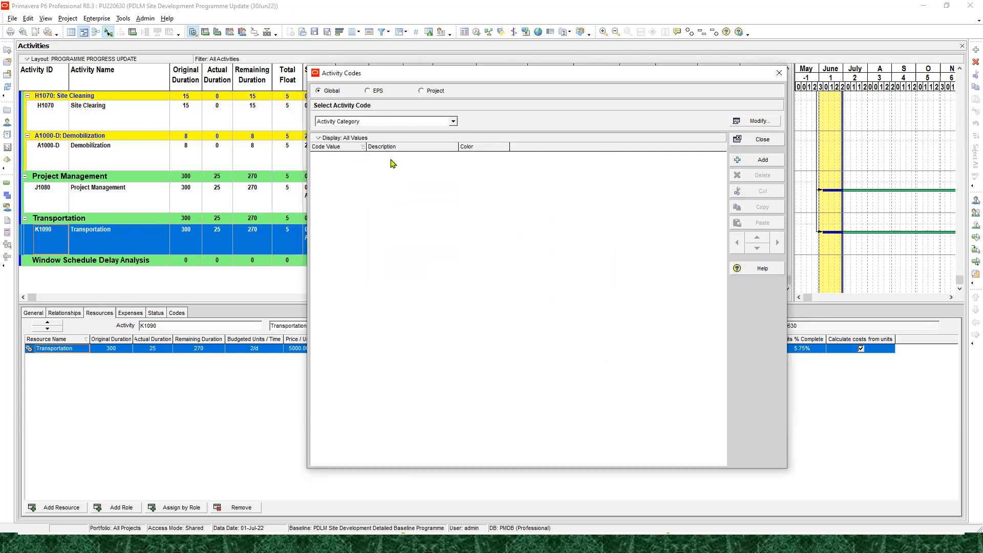
Add six new code values to the Activity Category global activity code
left_click(758, 161)
left_click(759, 162)
left_click(758, 162)
left_click(759, 162)
left_click(758, 161)
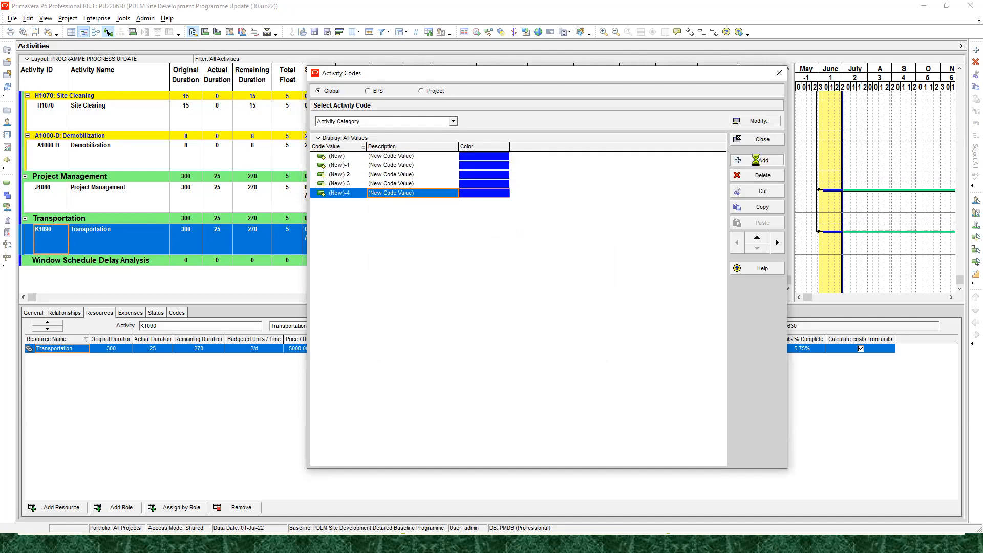
left_click(756, 160)
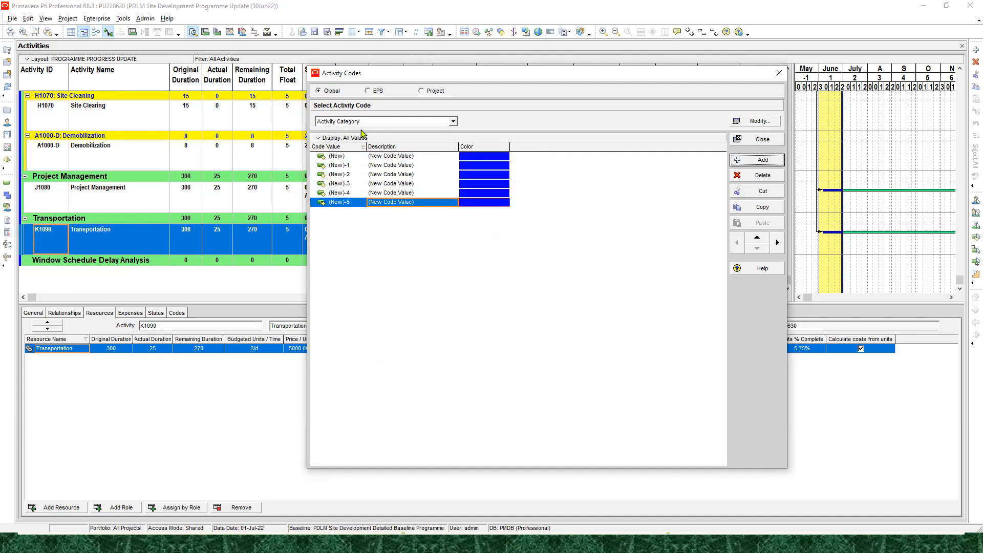
Name the first three new Activity Category code values MTN, DRT and NDR
left_click(349, 157)
left_click(349, 158)
type("MTN")
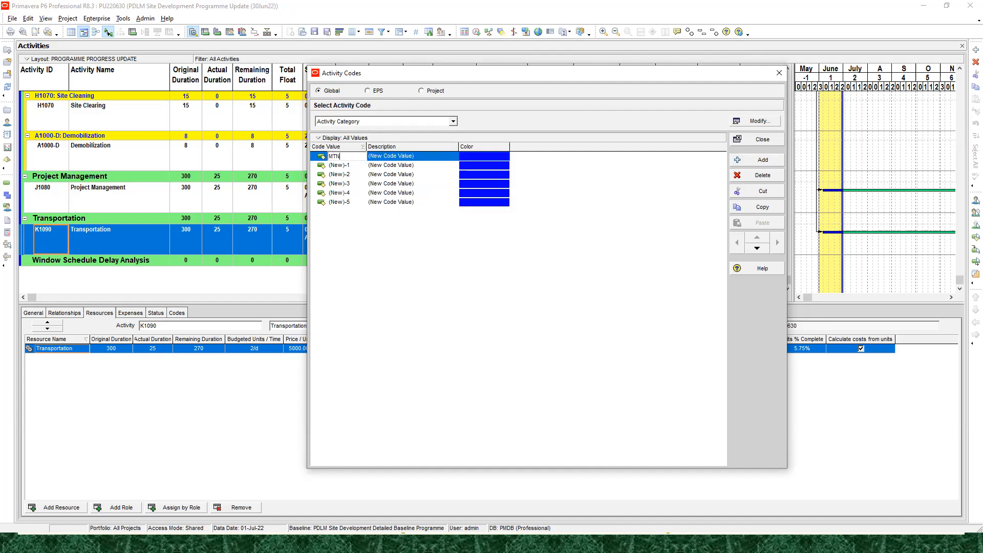
left_click(352, 166)
left_click(352, 166)
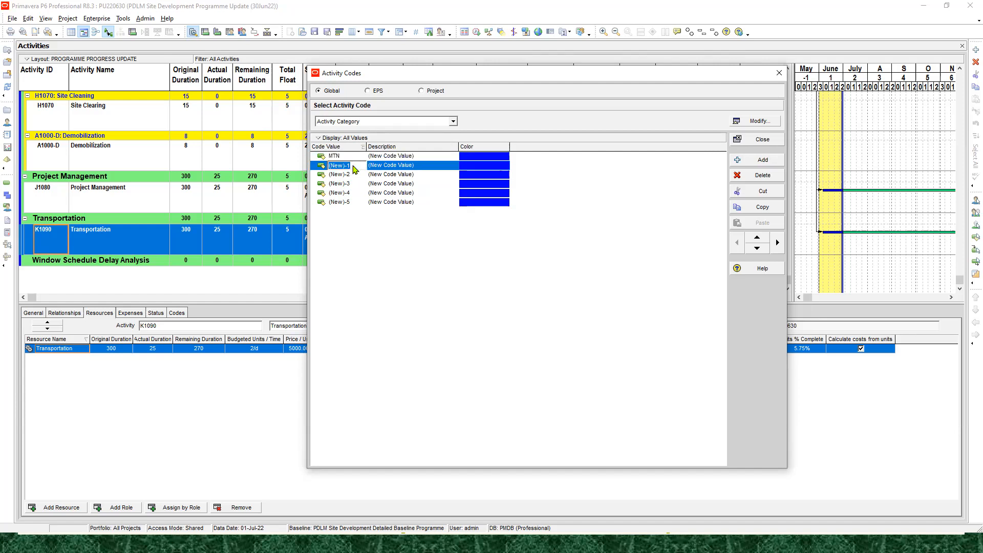
type("DRT")
left_click(358, 175)
left_click(357, 174)
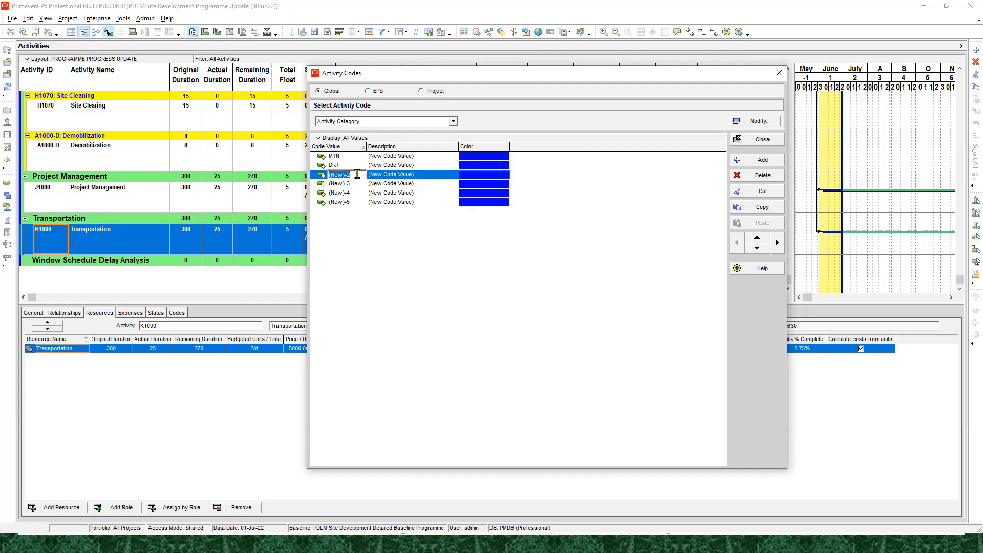
type("ND")
Name the remaining three new code values DEV, DSR and NON
left_click(352, 186)
left_click(351, 186)
type("D")
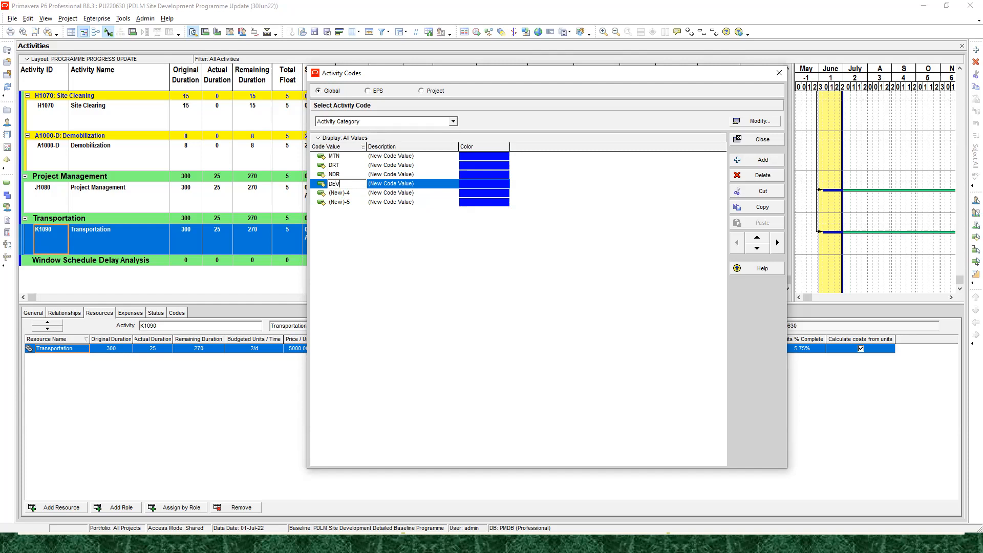
type("EV")
left_click(357, 193)
left_click(357, 193)
type("DSR")
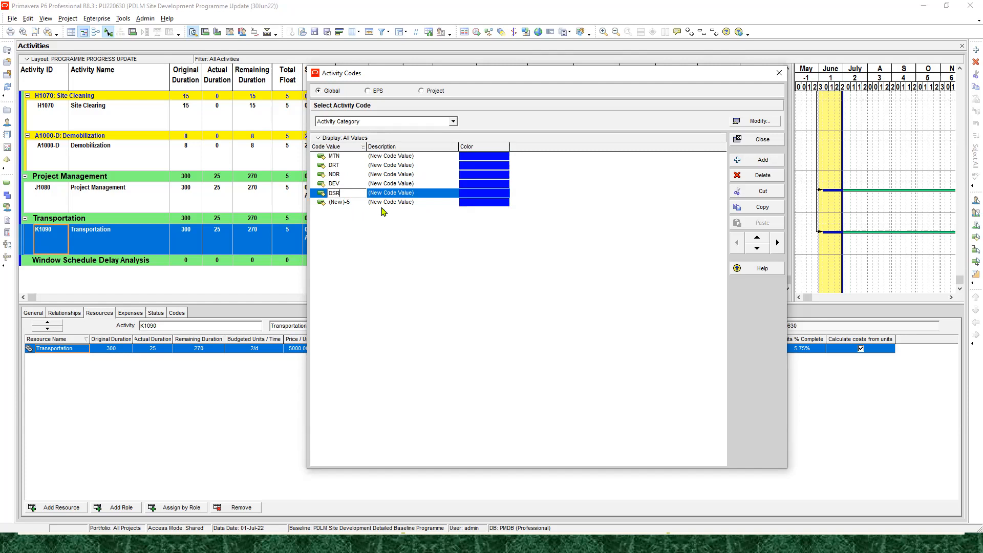
left_click(351, 202)
left_click(348, 202)
type("NON")
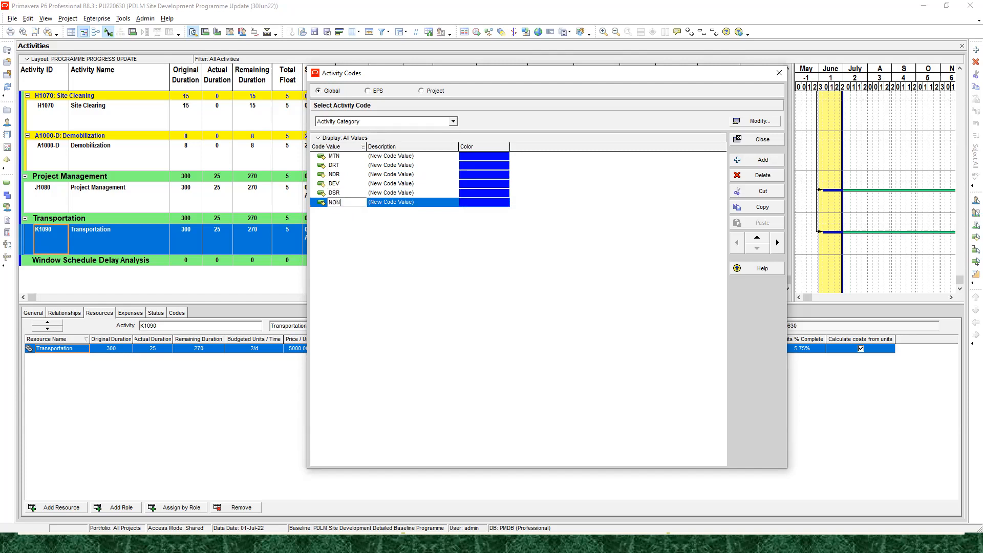
Describe code value MTN as "Milestone" and DRT as "Direct Activities"
left_click(419, 156)
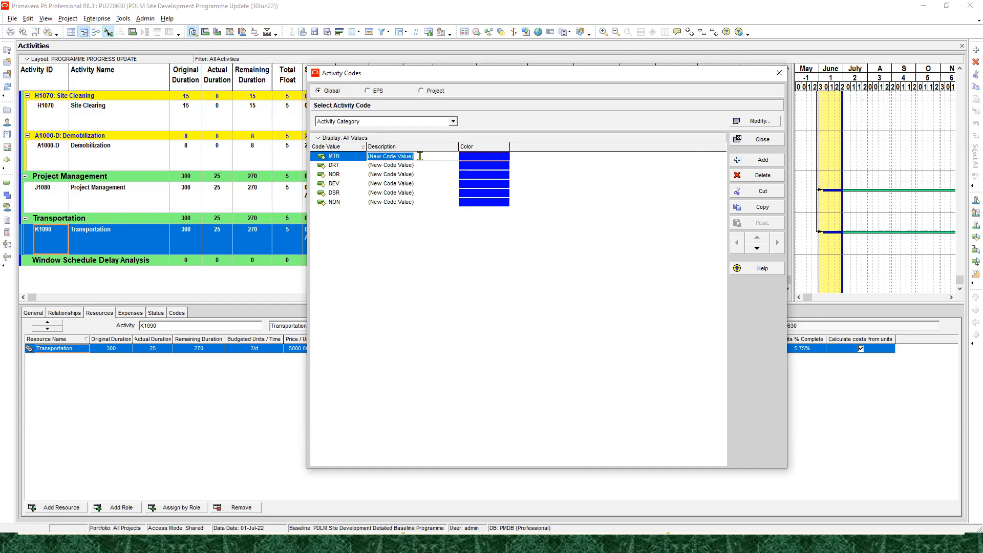
type("Milestone")
left_click(411, 165)
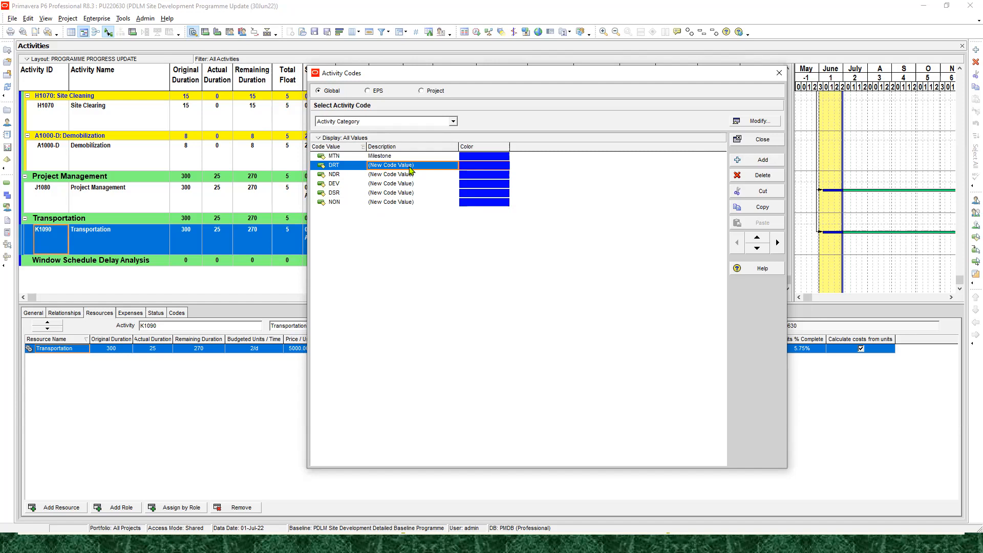
left_click(417, 165)
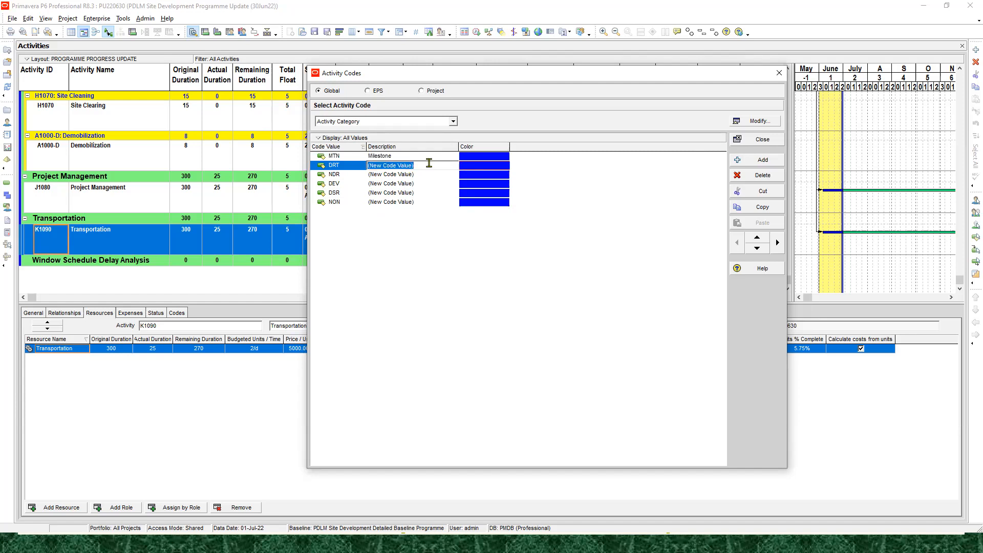
type("Direct Activities")
Copy DRT's description to code value NDR and edit it to read "Indirect Activities"
left_click_drag(408, 166, 311, 158)
key("ctrl+c")
left_click(424, 177)
left_click(423, 177)
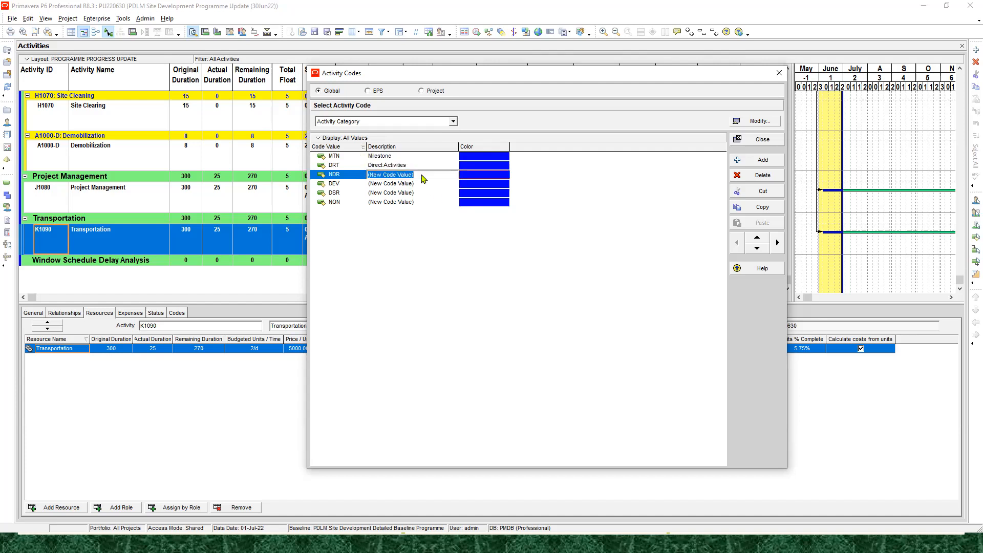
key("ctrl+v")
type("In")
key("Delete")
type("d")
Describe code value DEV as "Delay Events", DSR as "Disruption" and NON as "None"
left_click(408, 183)
left_click(430, 185)
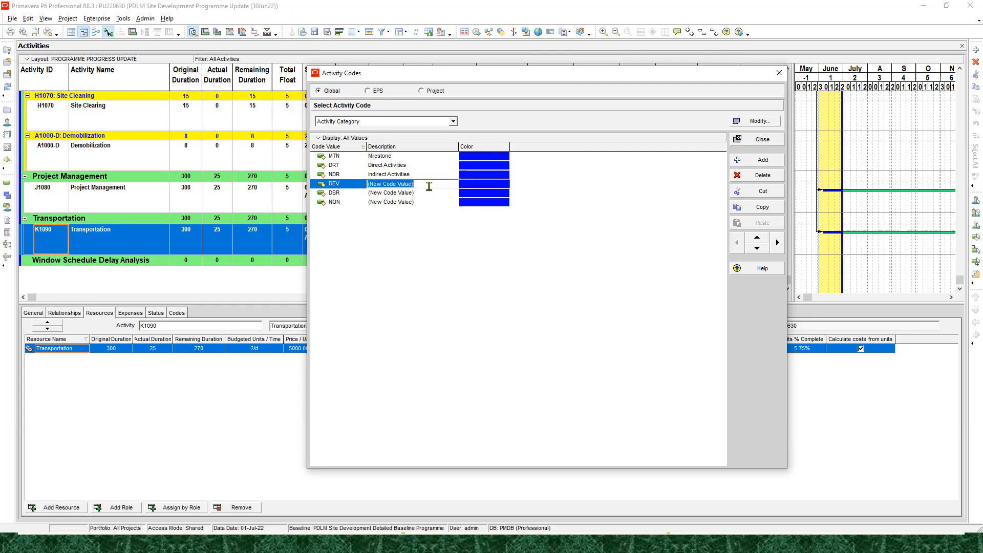
type("Delay Even")
left_click(414, 192)
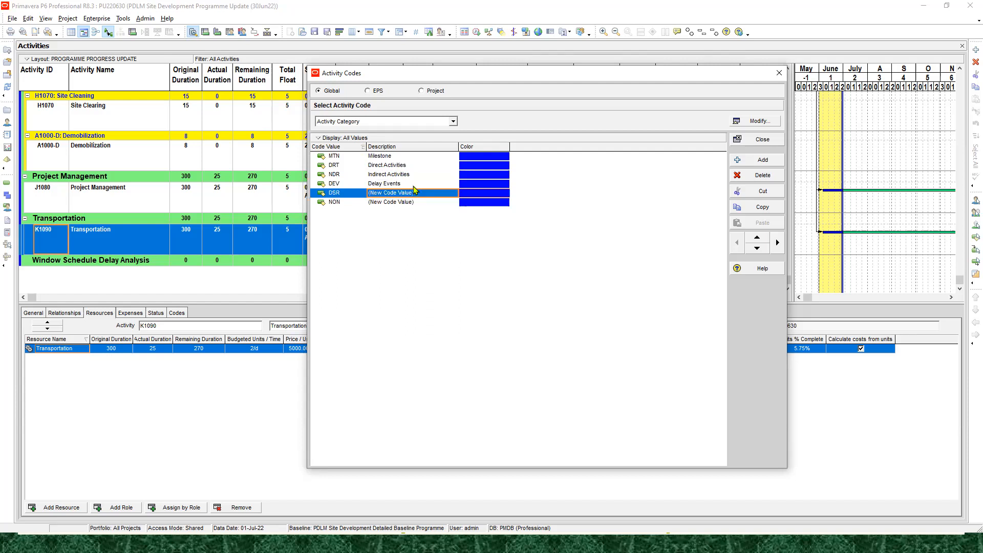
left_click(415, 191)
type("Disruption")
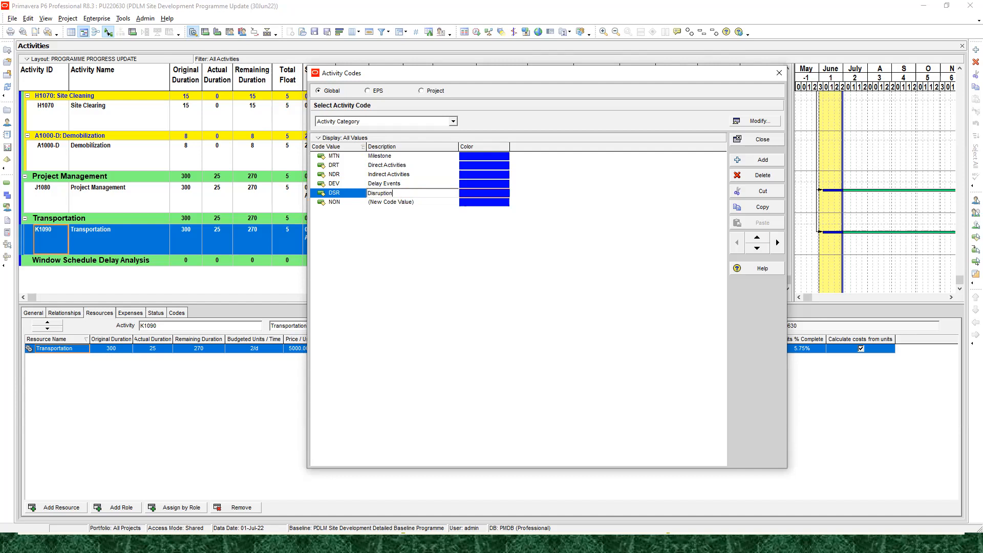
left_click(416, 202)
left_click(421, 201)
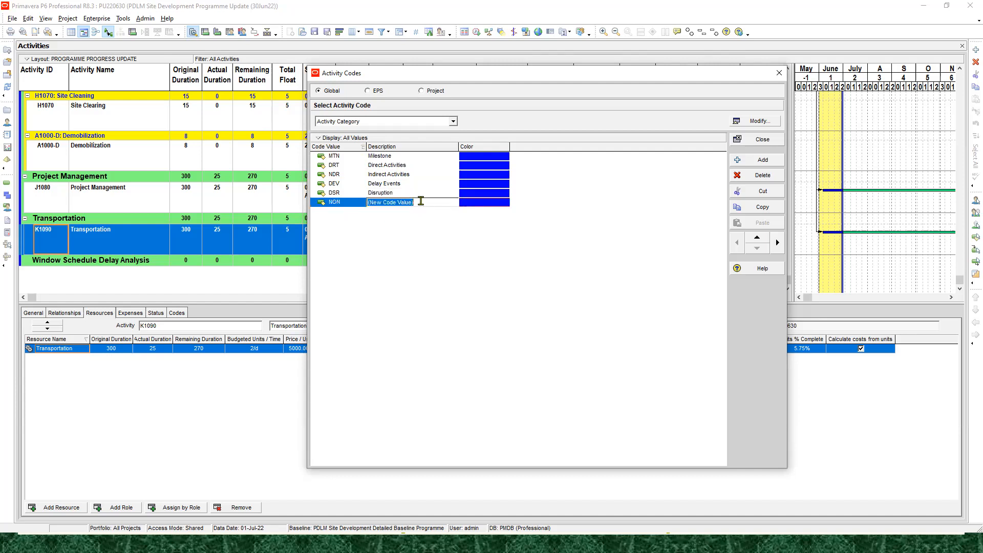
type("None")
Close the activity codes setup and return to the activities view
left_click(403, 176)
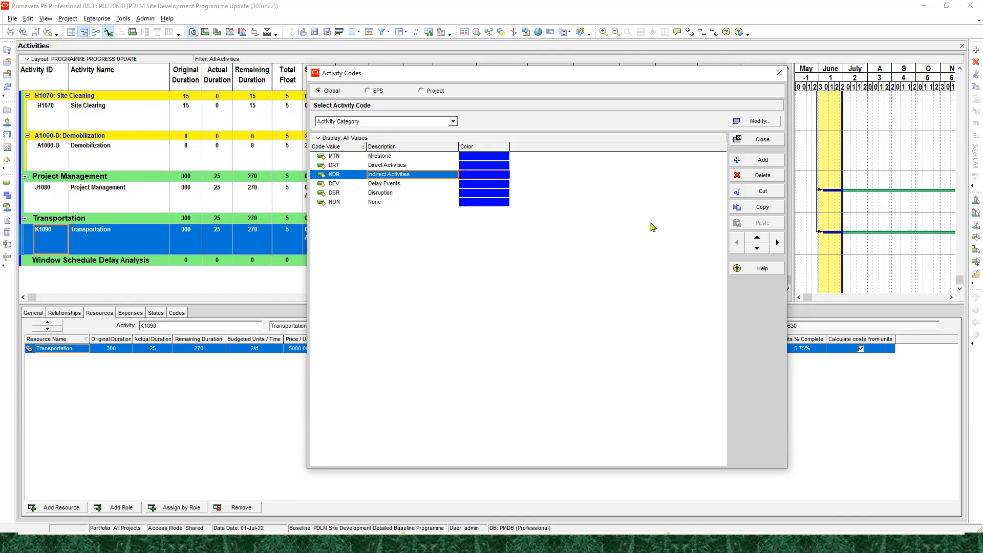
left_click(767, 144)
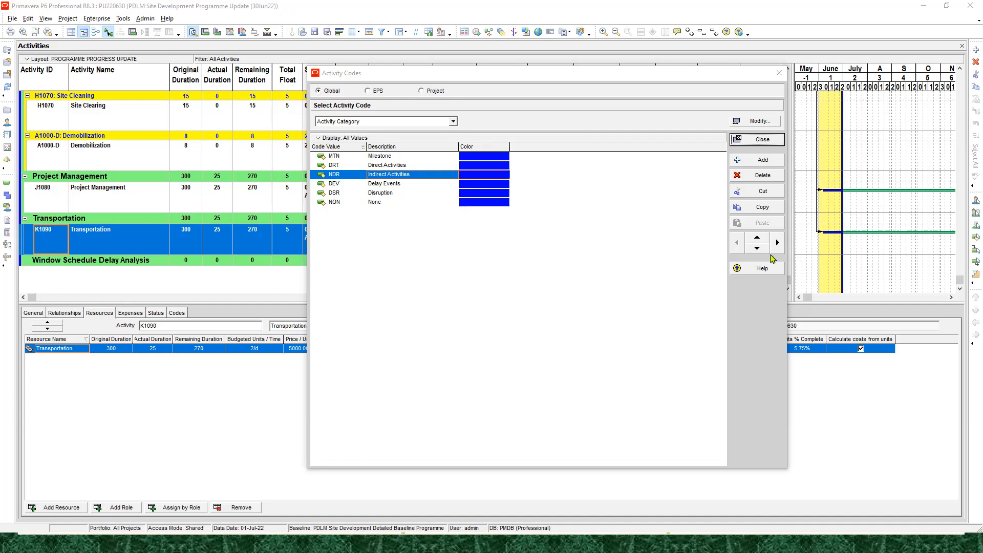
key("Escape")
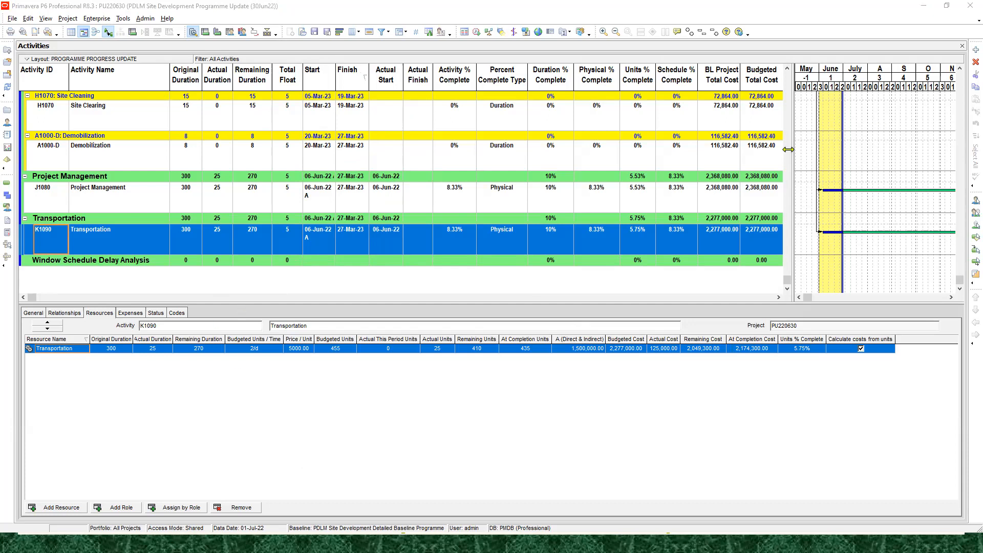
left_click(511, 169)
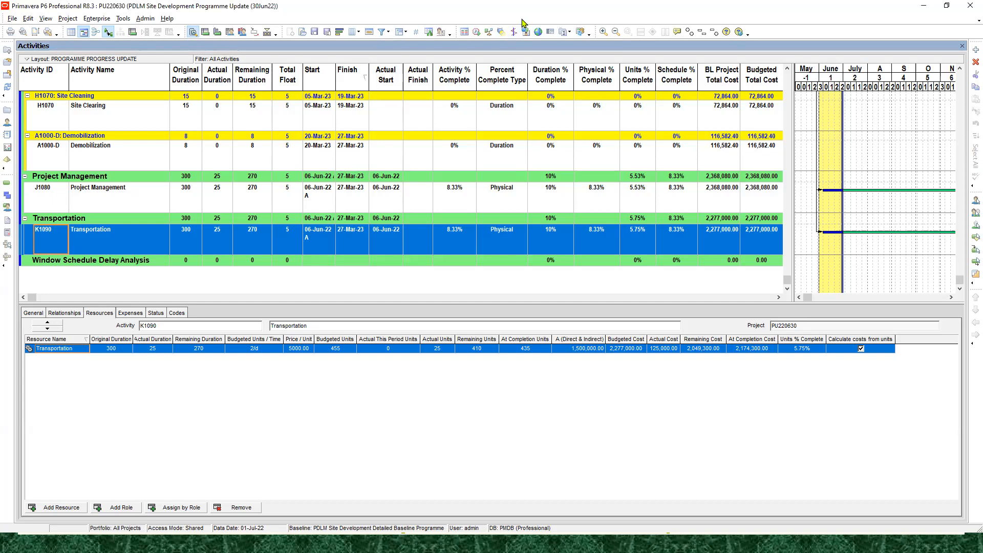
key("alt+Tab")
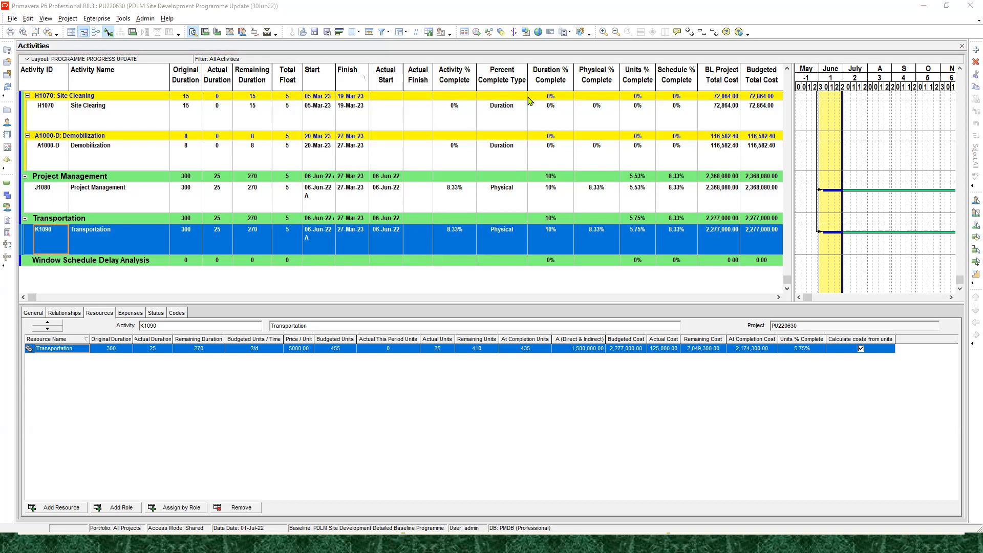
left_click(230, 257)
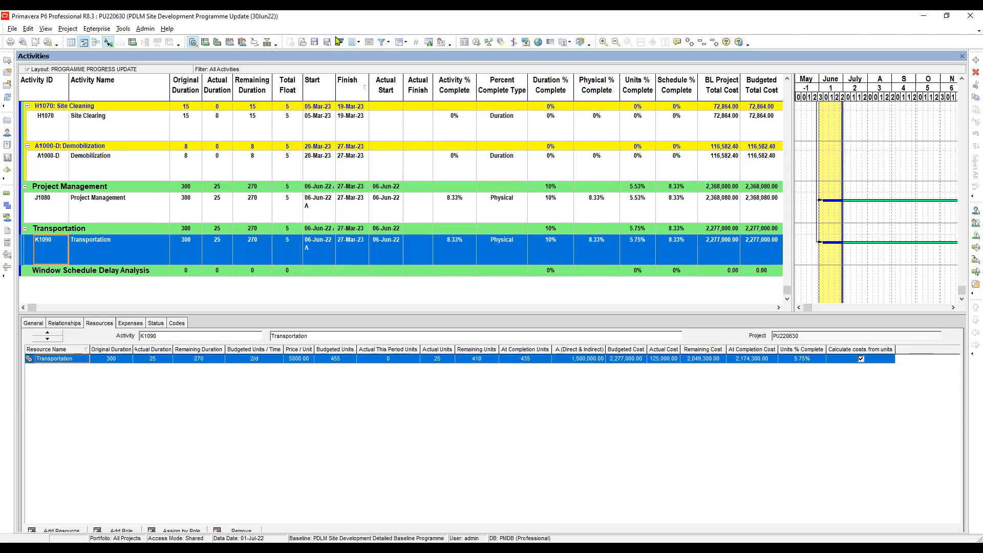
Save the current layout as a new layout named ACTIVITY CODE
left_click(327, 42)
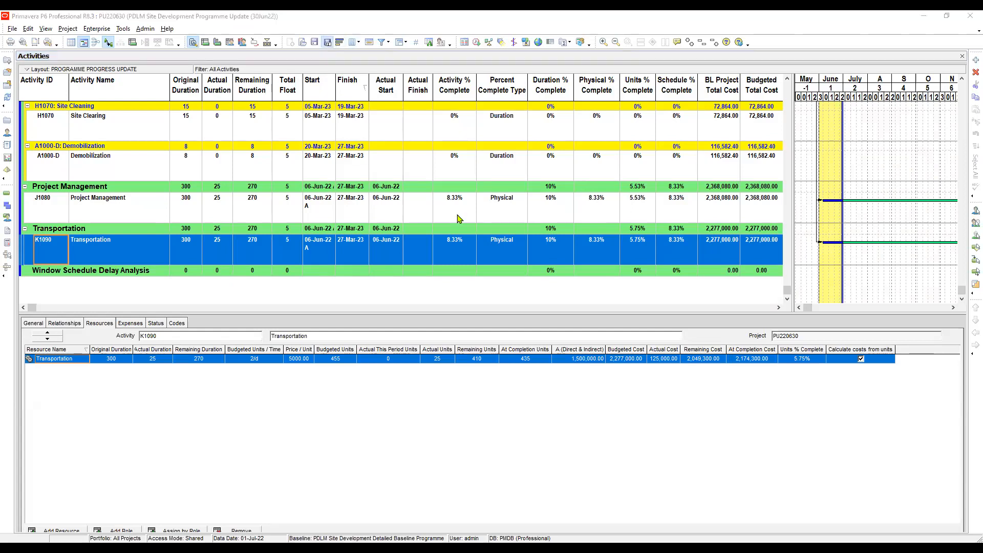
key("Down")
key("Up")
key("Down")
key("Return")
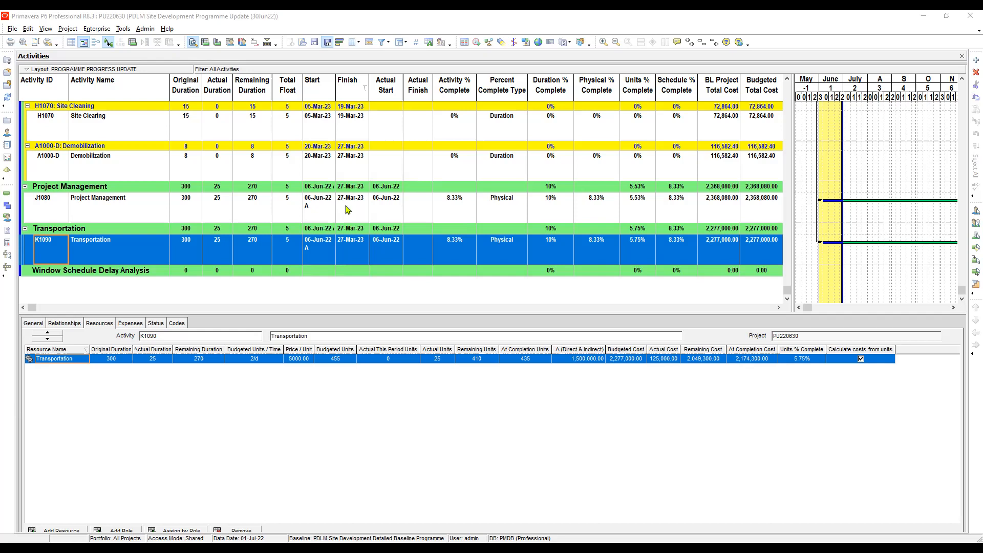
key("F5")
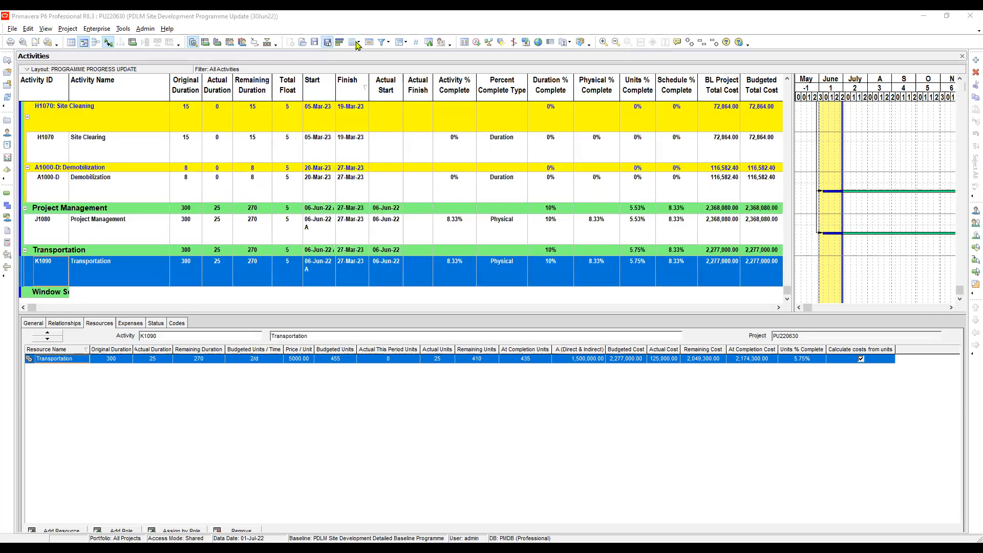
Remove all columns from Original Duration through Variance - BL Project Total Cost, keeping only Activity ID and Activity Name
left_click(355, 42)
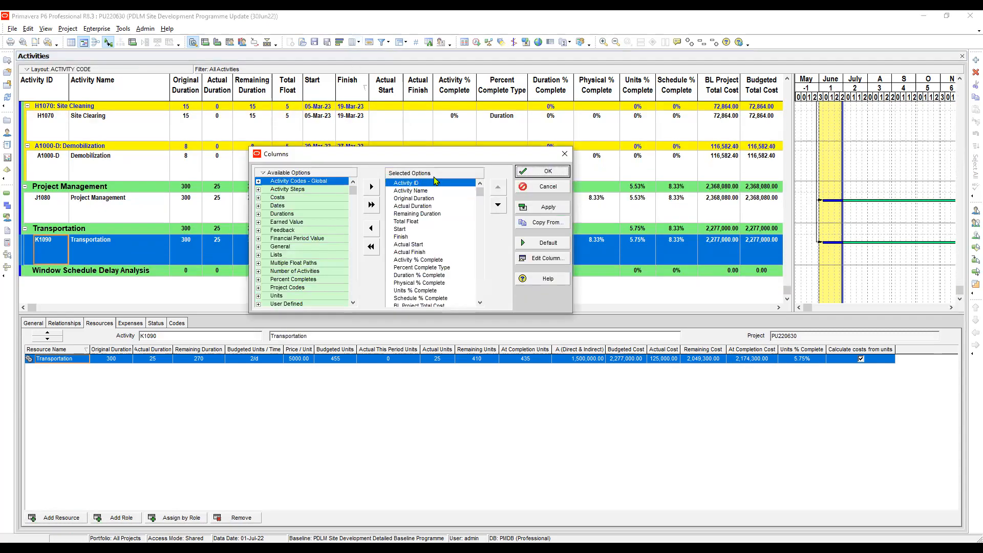
left_click(416, 191)
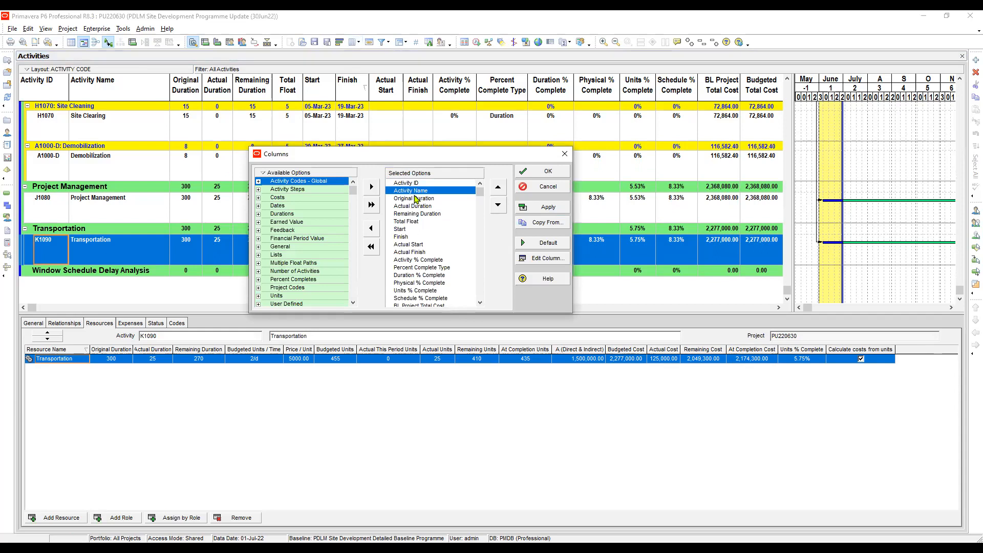
left_click(416, 199)
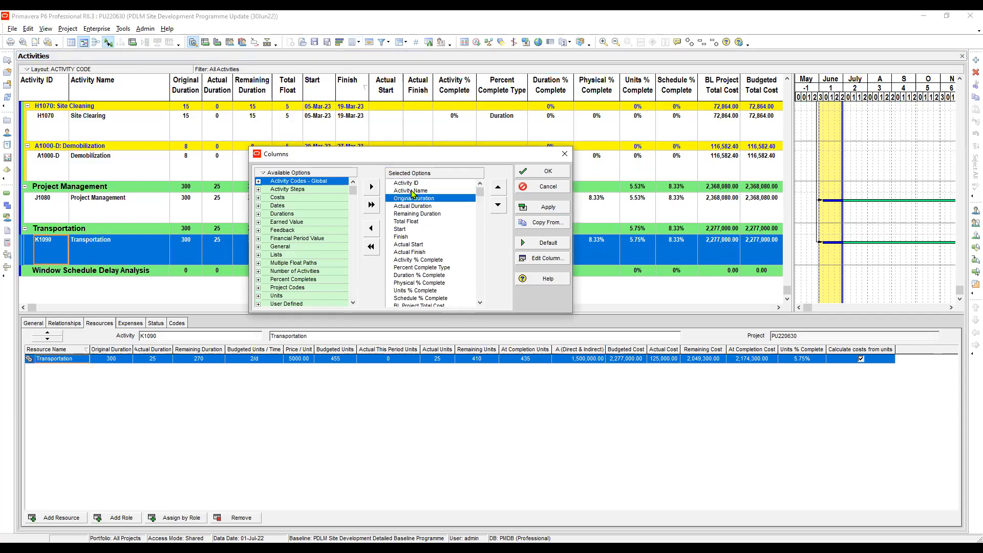
left_click(411, 191)
left_click(416, 199)
left_click(372, 229)
left_click(372, 229)
left_click(372, 228)
left_click(372, 229)
left_click(372, 230)
left_click(372, 230)
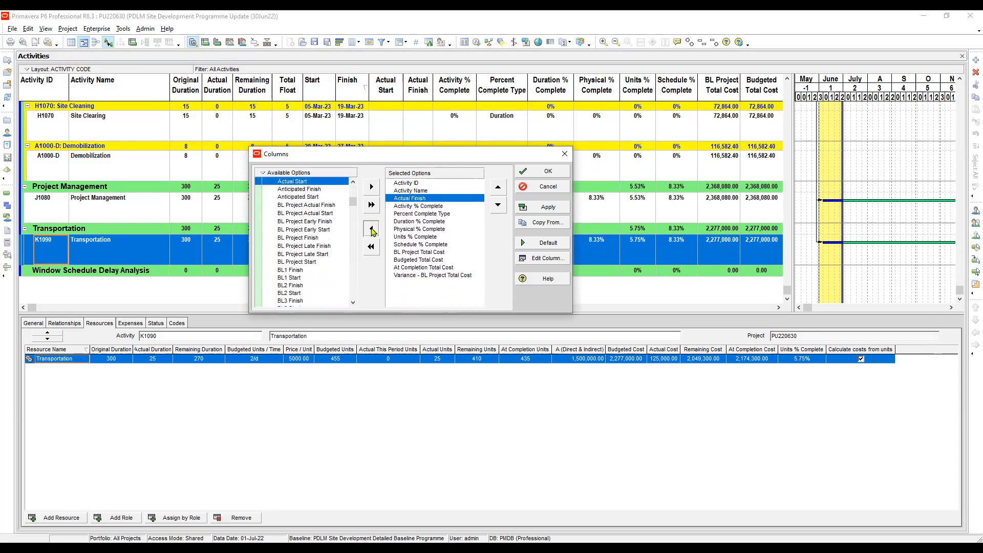
left_click(371, 231)
left_click(371, 232)
left_click(371, 229)
left_click(371, 229)
left_click(371, 229)
left_click(371, 229)
left_click(371, 228)
left_click(371, 229)
left_click(371, 231)
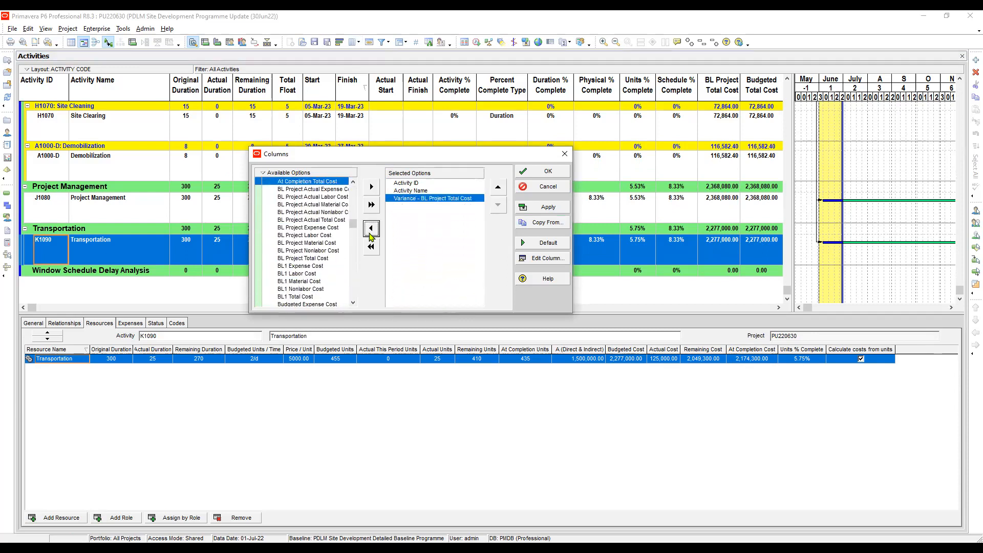
left_click(371, 231)
left_click(545, 207)
left_click(548, 173)
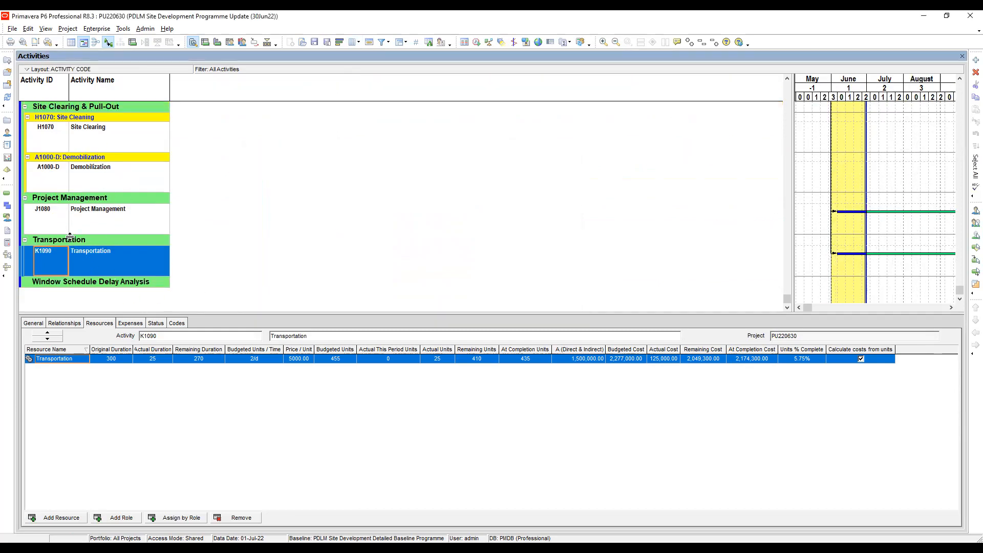
Add the global activity code Activity Category as a column after Activity Name
scroll(90, 221, "up", 5)
scroll(90, 224, "up", 10)
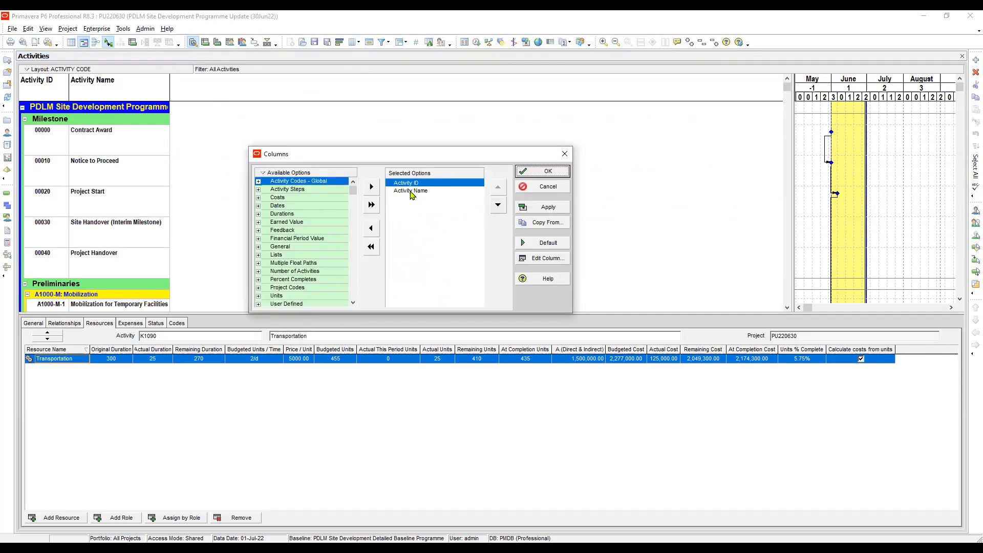
left_click(410, 190)
left_click(258, 181)
left_click(258, 181)
left_click(287, 191)
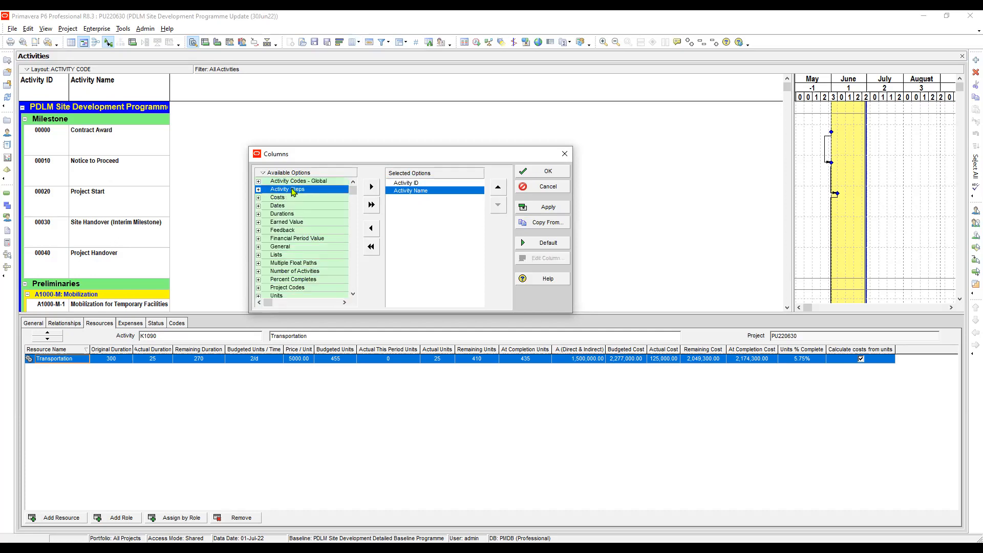
left_click(292, 182)
left_click(296, 190)
left_click(299, 181)
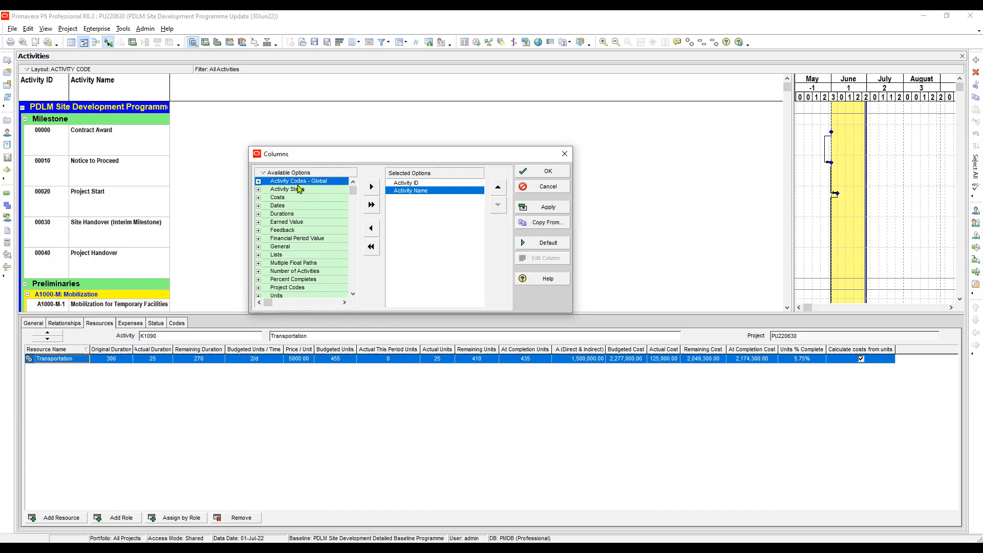
left_click(259, 181)
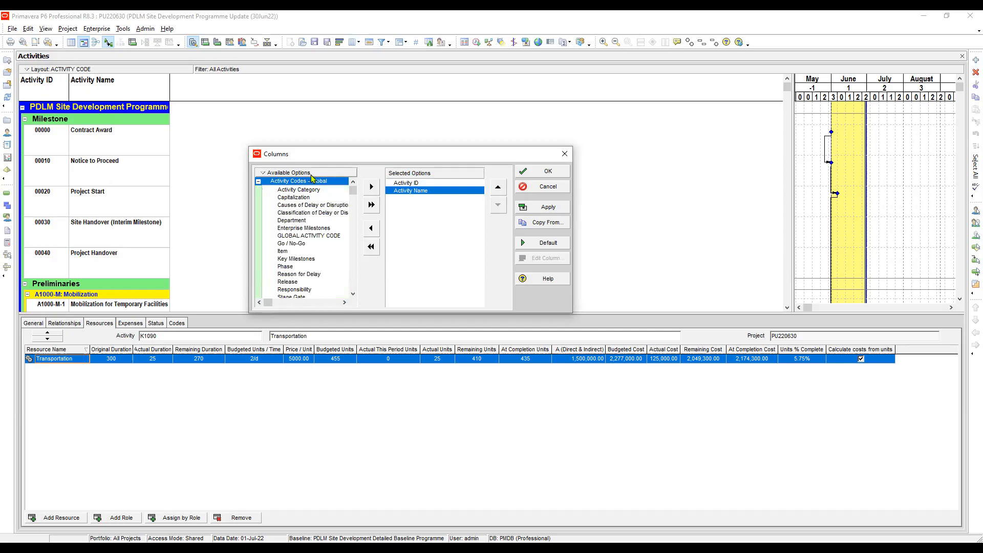
left_click(309, 190)
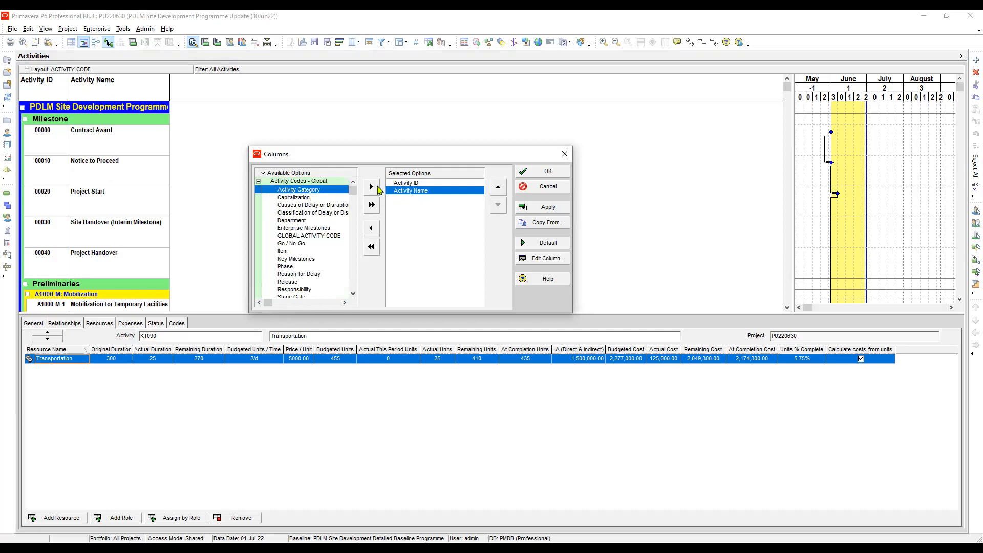
left_click(372, 187)
Add Causes of Delay or Disruption and Classification of Delay or Disruption as columns, widened to about 168 and 201
left_click(336, 198)
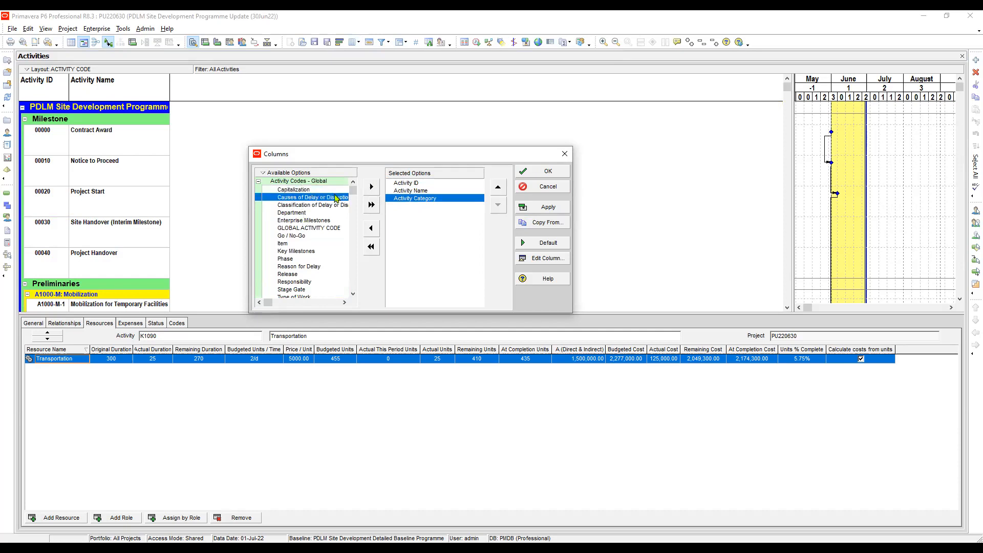
left_click(372, 187)
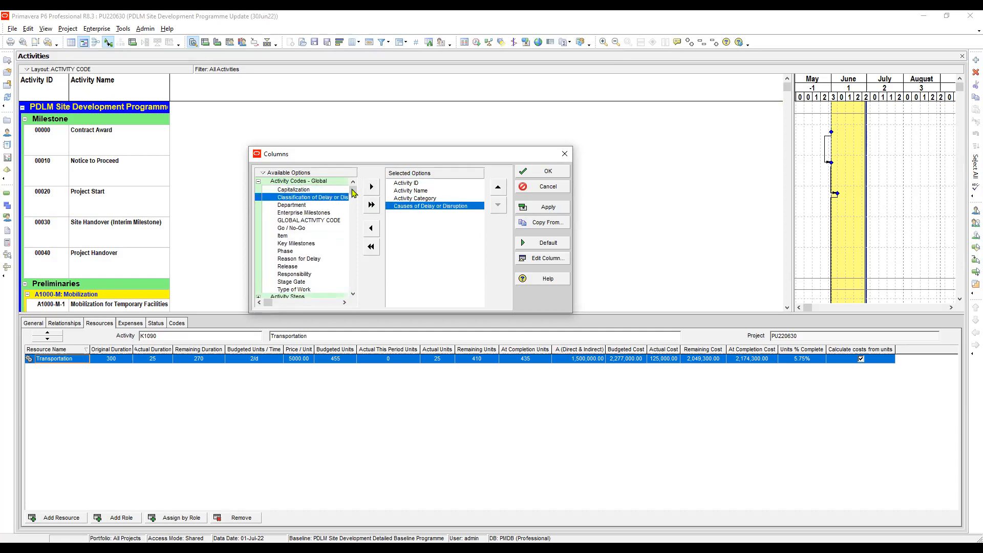
left_click(371, 187)
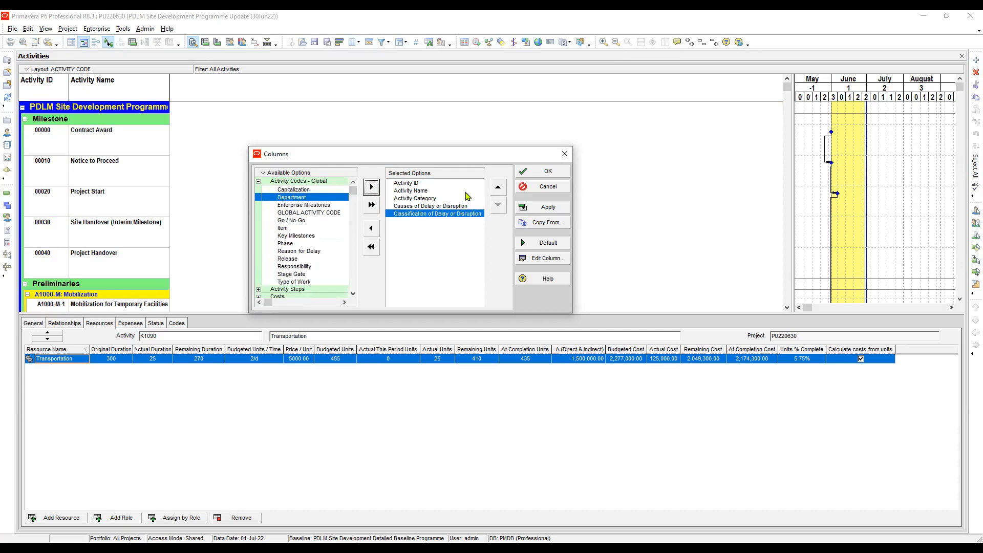
left_click(550, 208)
left_click(544, 176)
left_click_drag(201, 81, 308, 81)
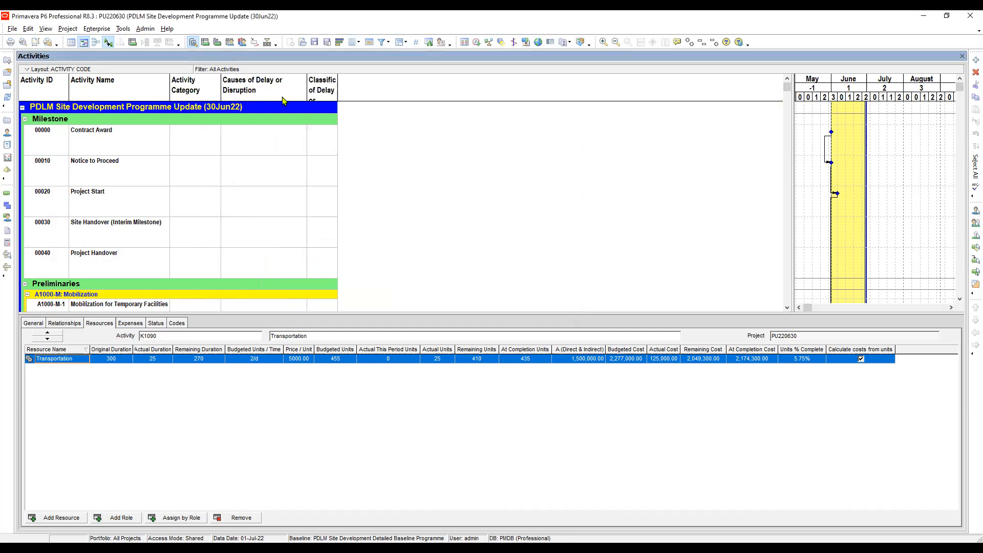
double_click(339, 80)
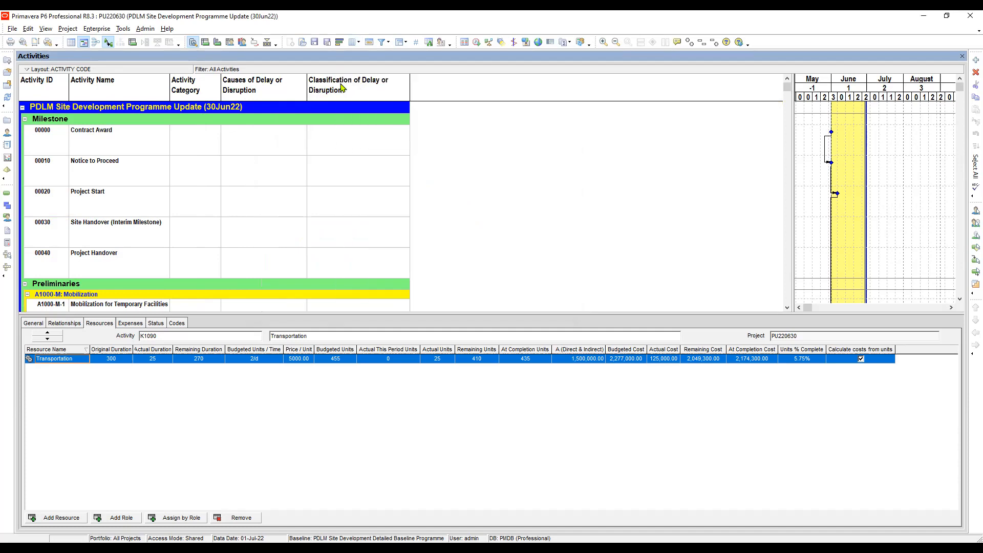
Center-align the Activity Category, Causes of Delay or Disruption and Classification of Delay or Disruption columns
left_click(358, 42)
key("Return")
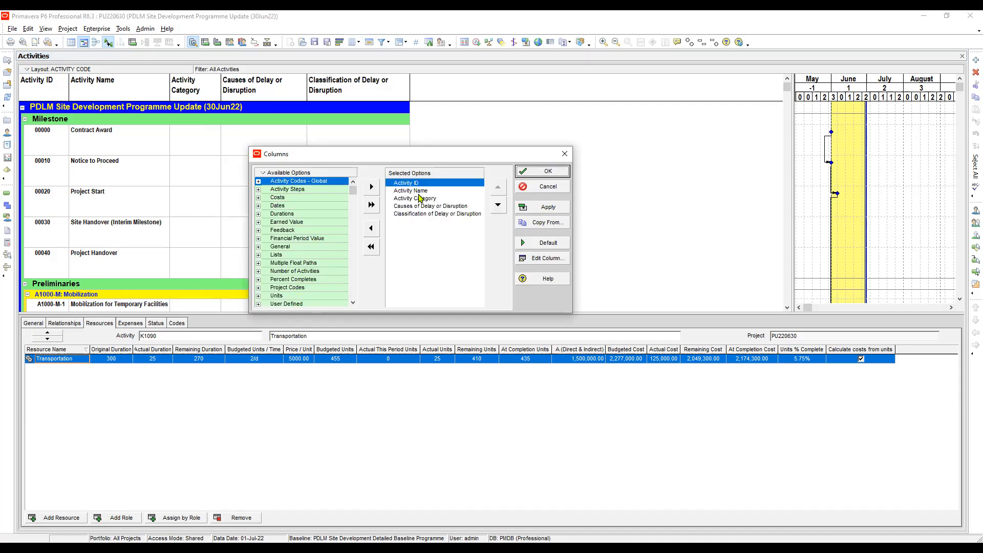
left_click(422, 199)
left_click(516, 264)
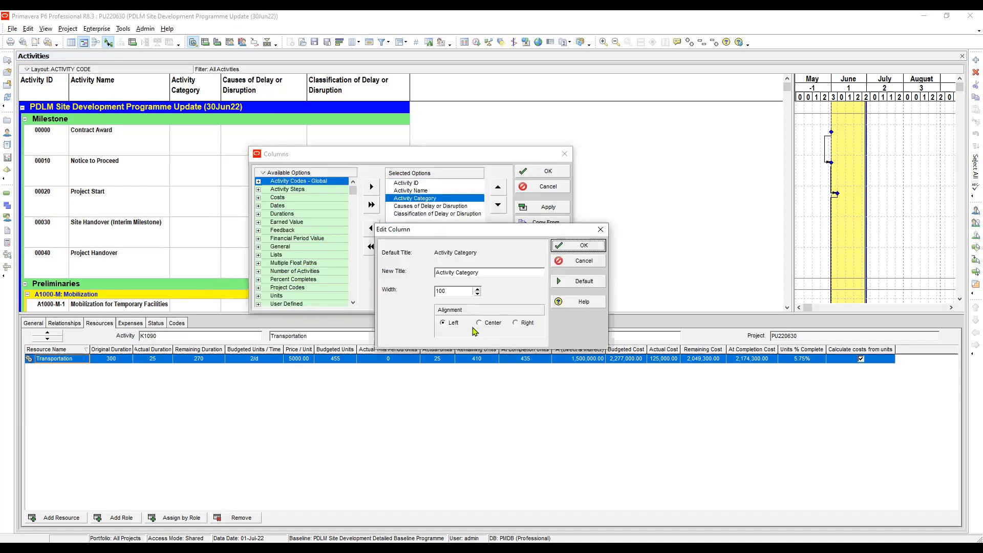
left_click(566, 247)
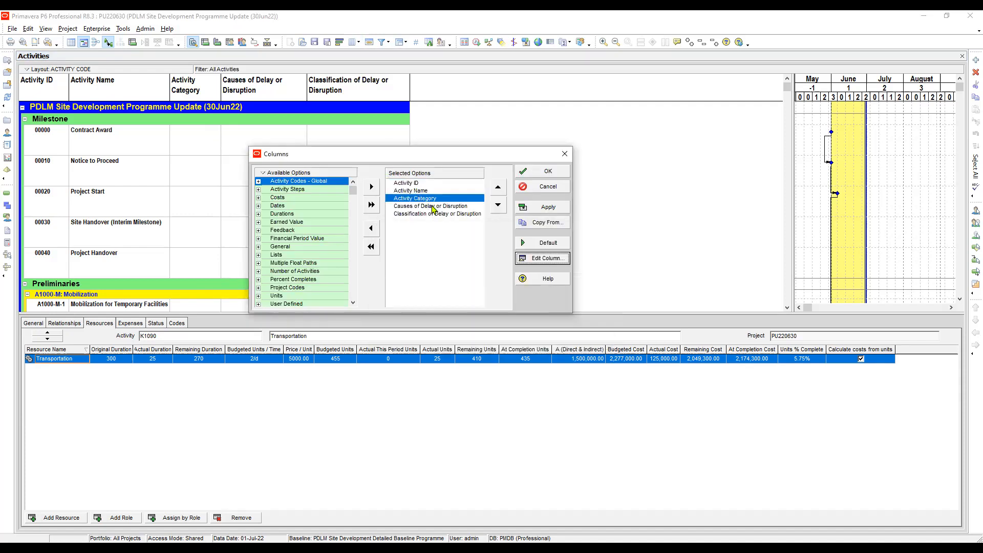
key("Down")
key("Return")
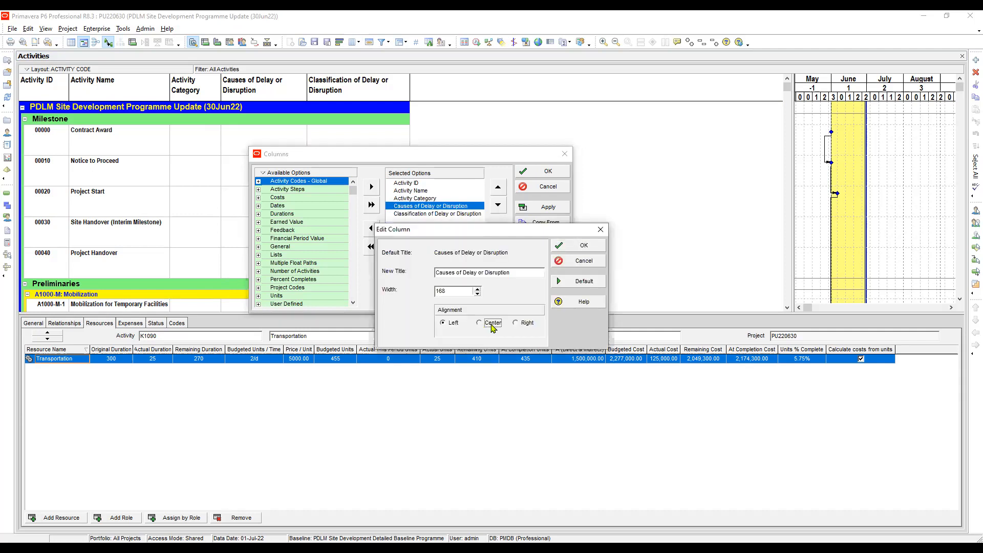
left_click(567, 249)
key("Down")
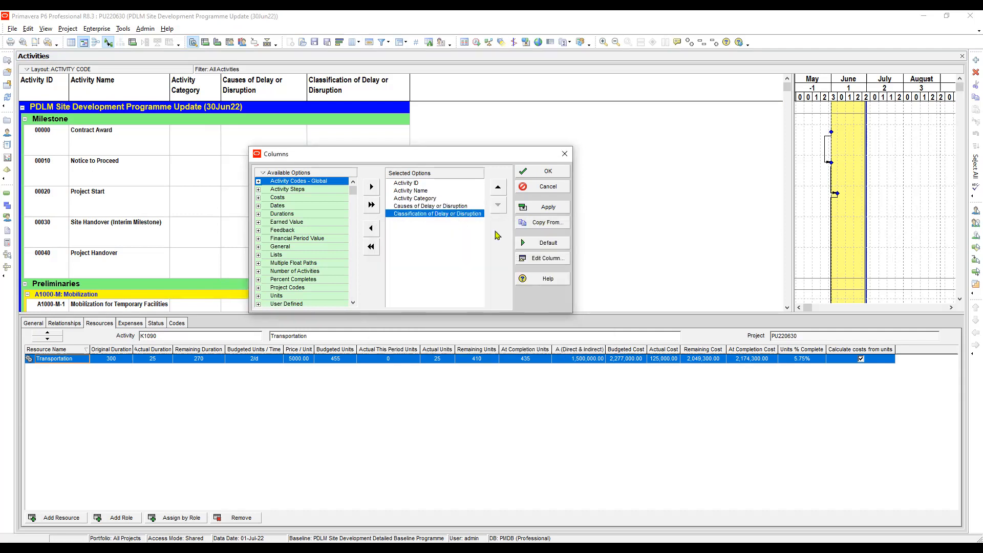
left_click(546, 264)
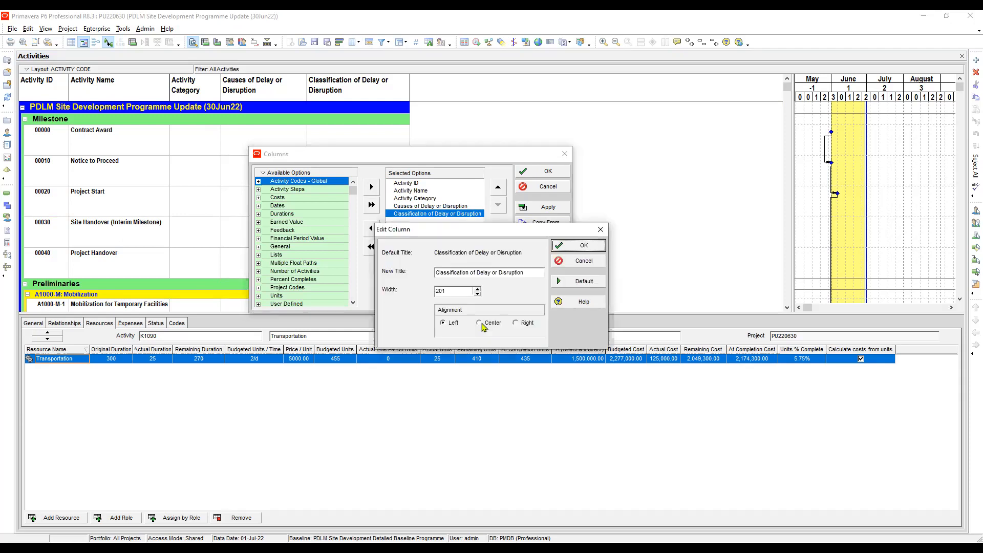
left_click(576, 248)
left_click(563, 207)
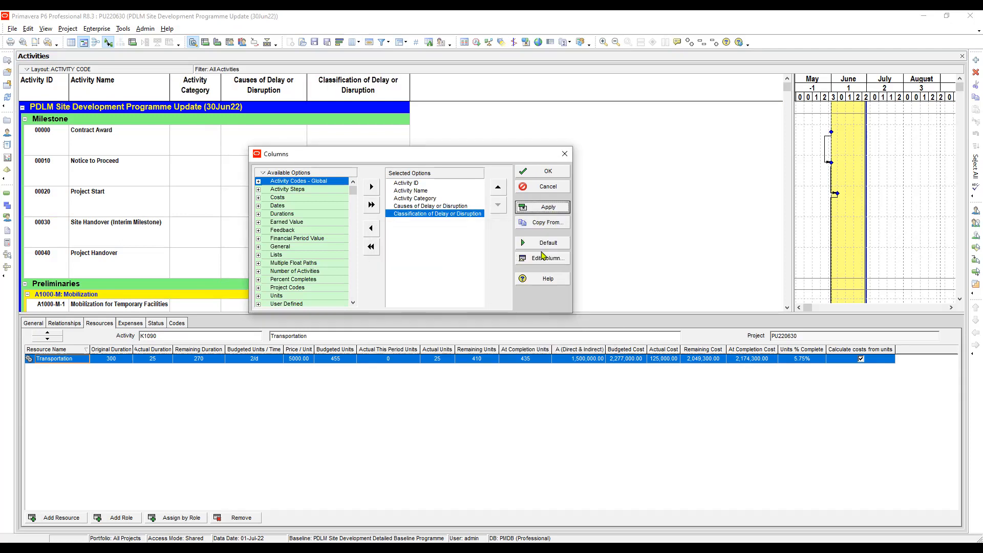
left_click(565, 155)
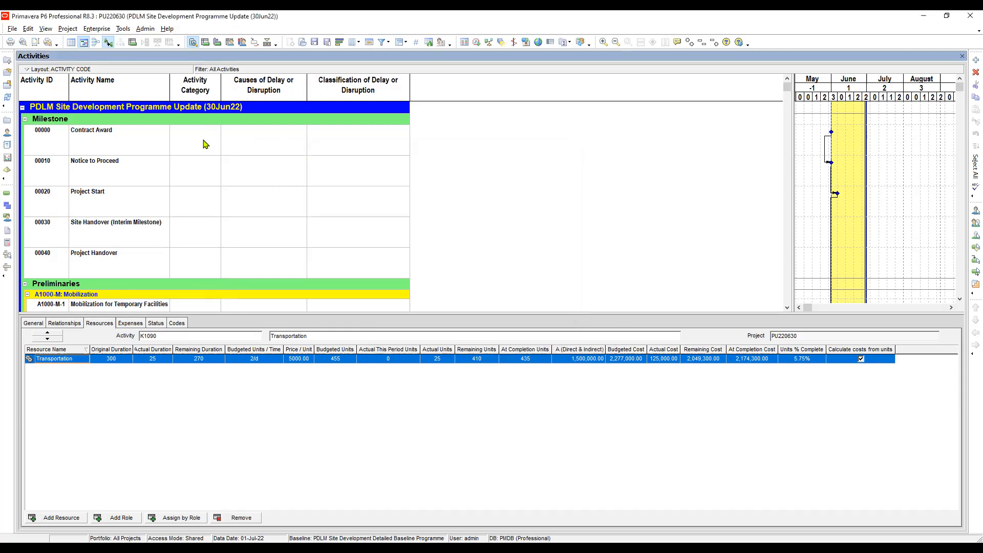
left_click(204, 144)
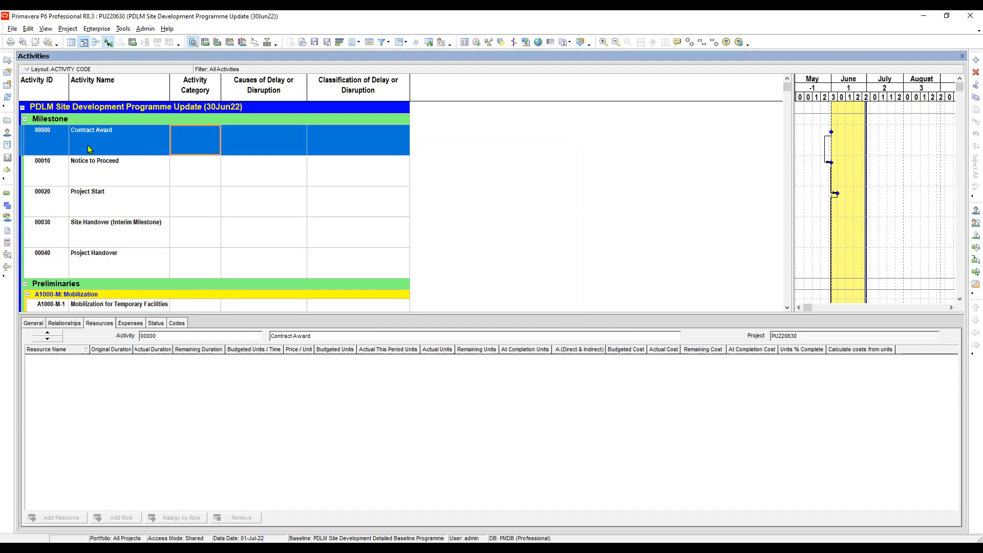
left_click(126, 167)
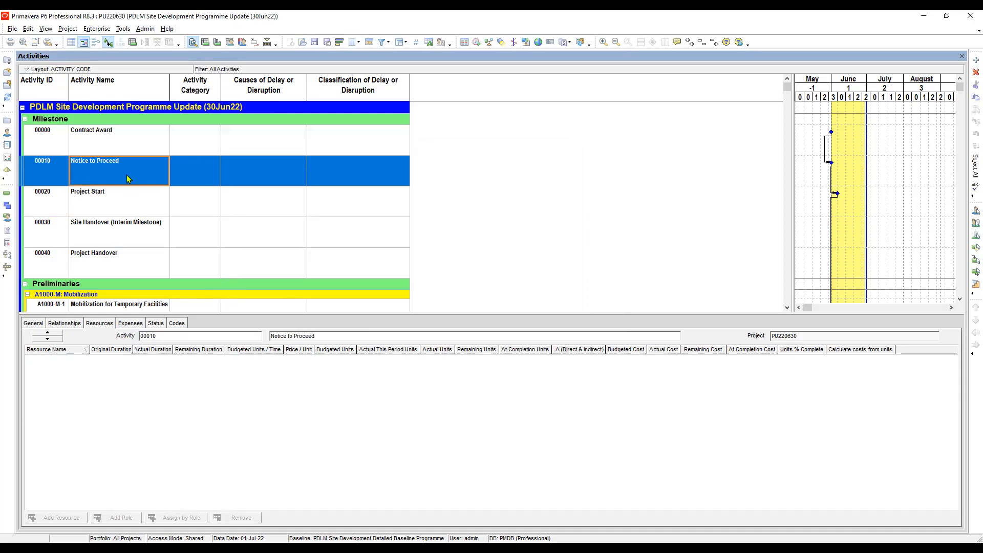
left_click(131, 211)
left_click(137, 234)
left_click(137, 270)
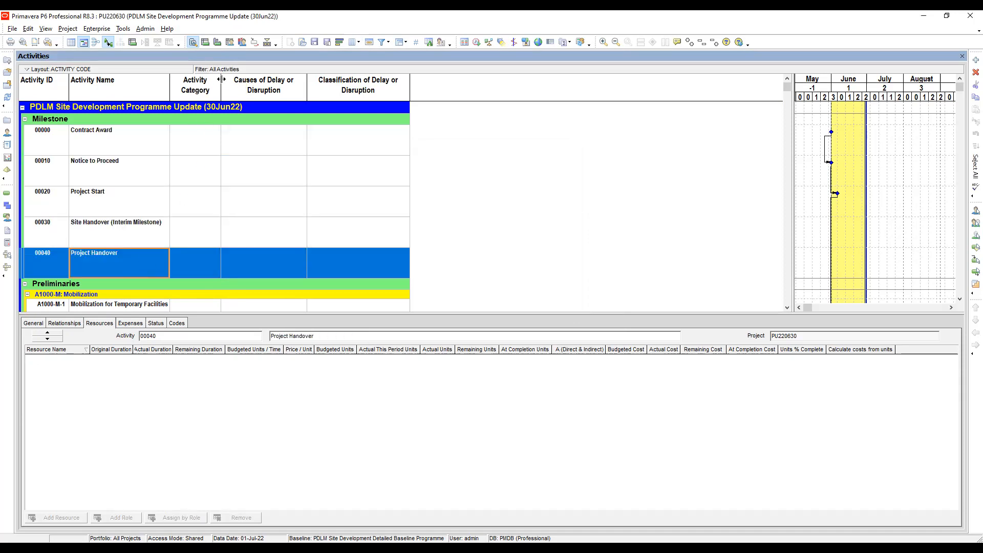
left_click_drag(308, 81, 308, 81)
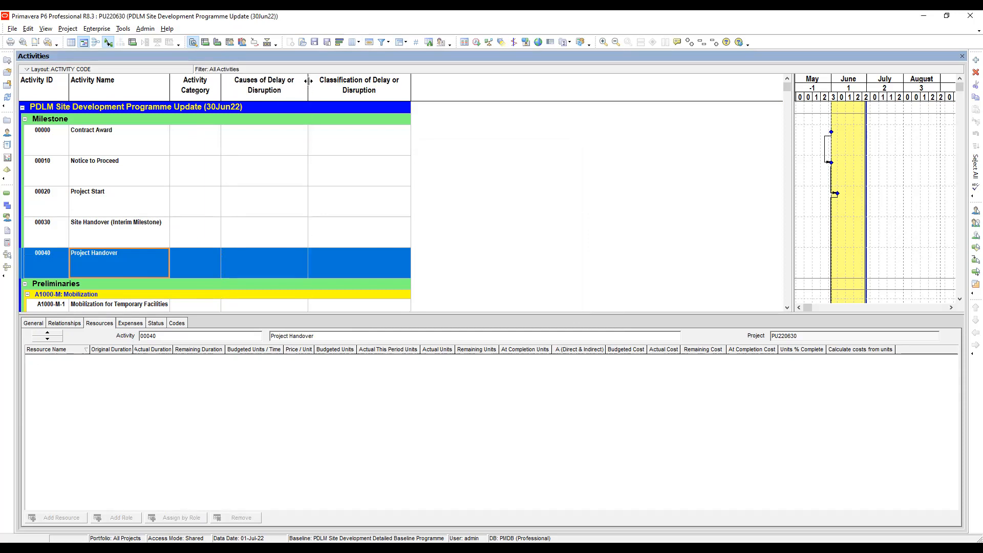
Assign the activity category MTN to the Contract Award milestone
left_click(197, 141)
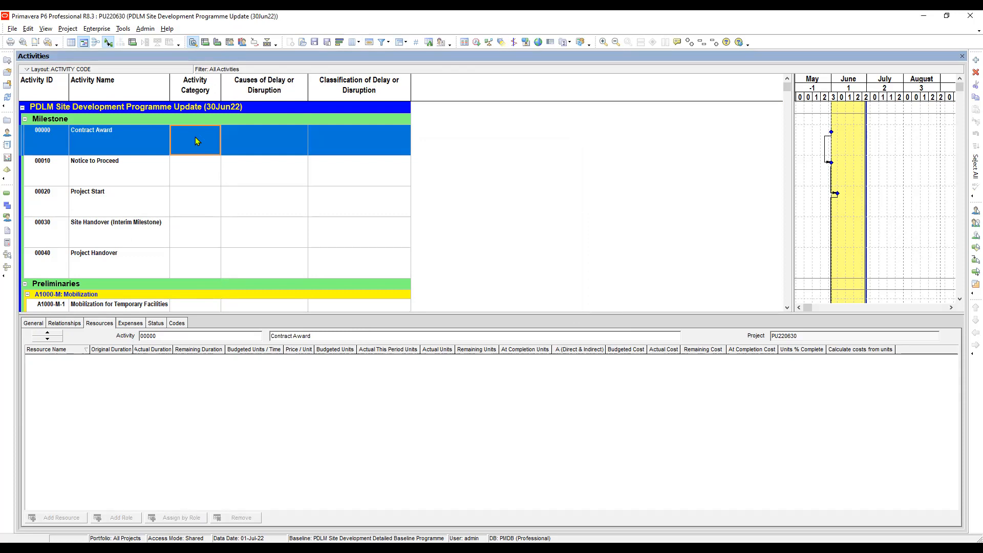
left_click(197, 140)
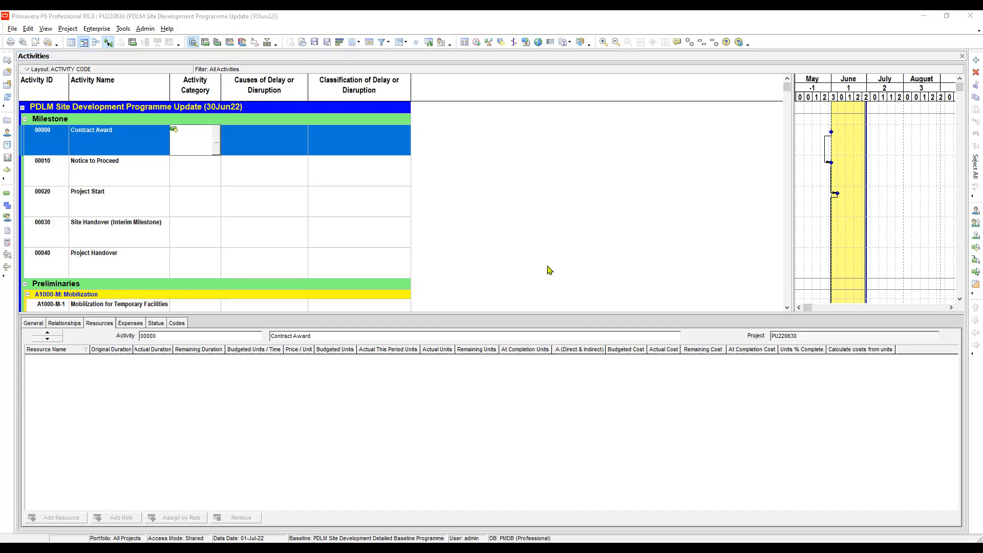
double_click(510, 265)
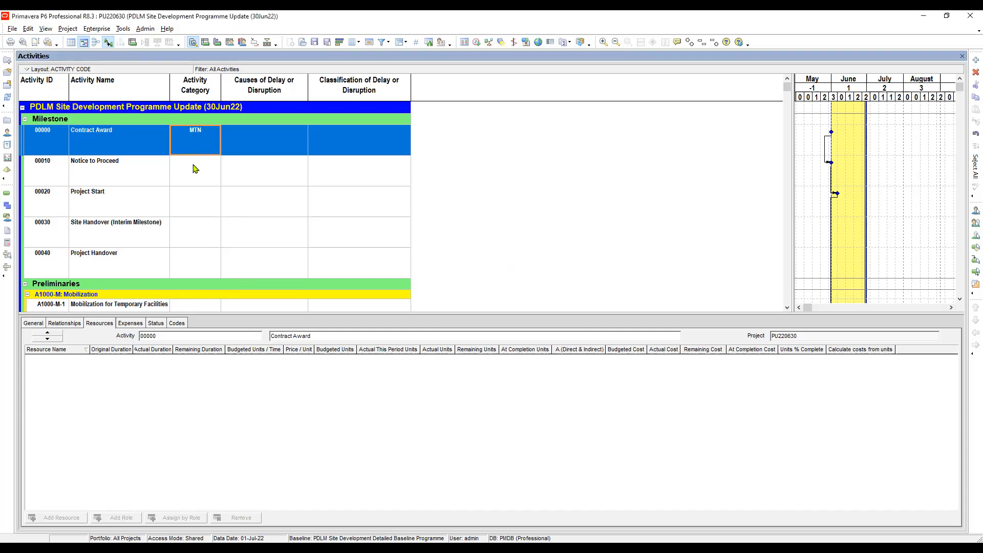
Fill the MTN activity category down from Contract Award through Project Handover
left_click(192, 165)
left_click(195, 141)
left_click(197, 270)
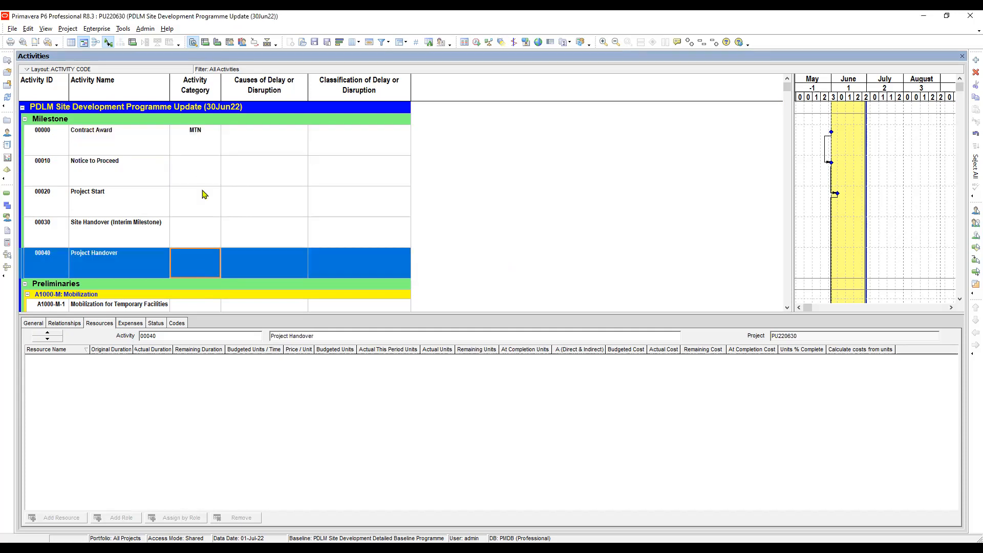
left_click(192, 141)
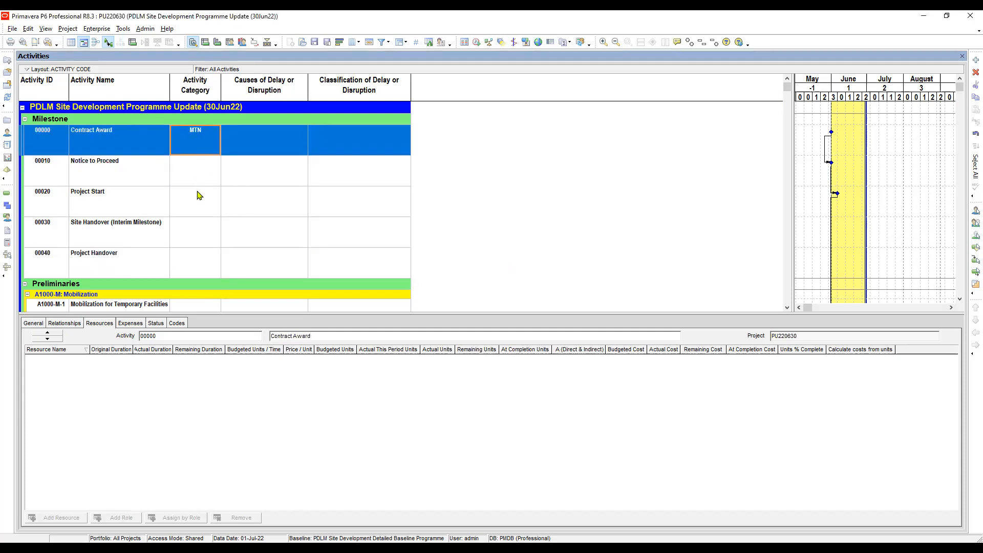
left_click(200, 267, "shift")
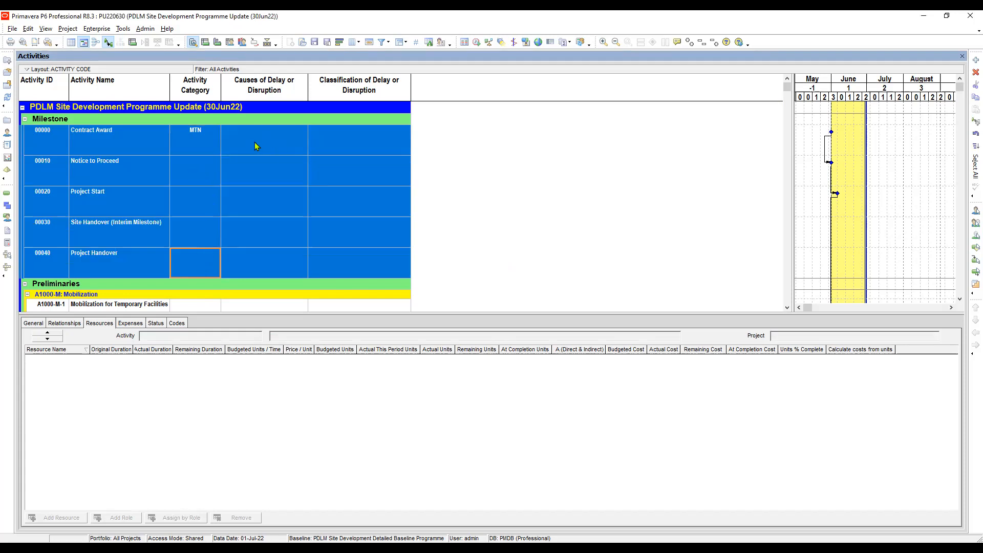
left_click(277, 144)
left_click(195, 144)
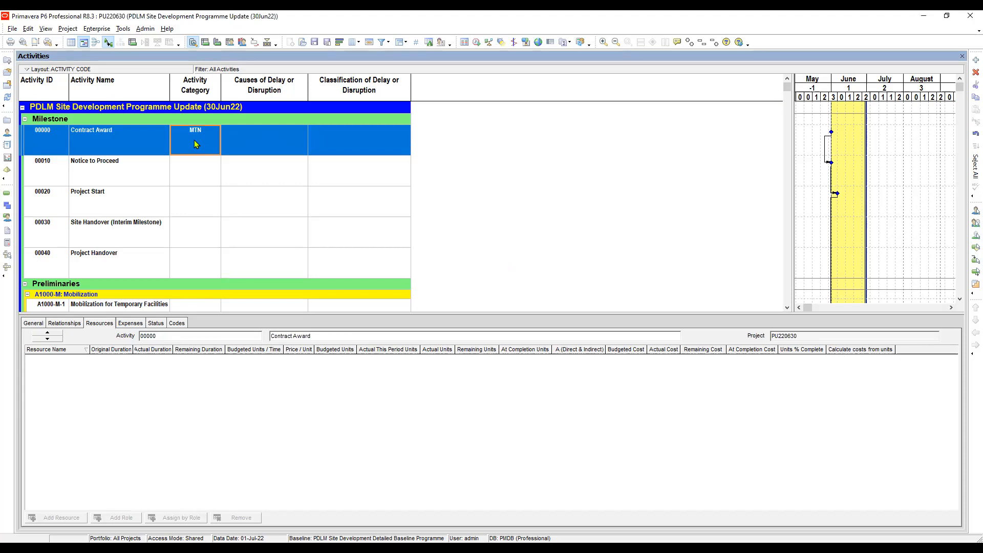
left_click(200, 265, "shift")
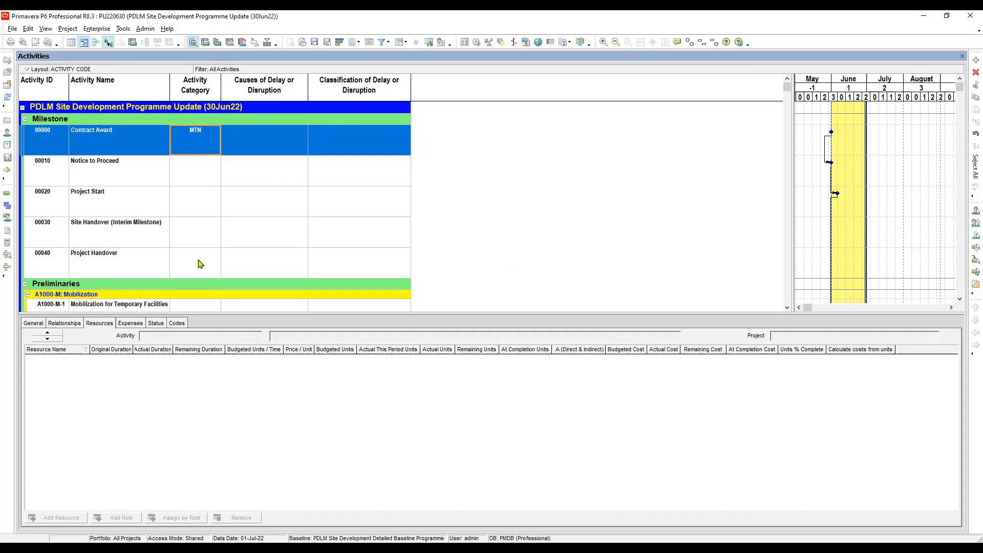
right_click(195, 170)
left_click(231, 224)
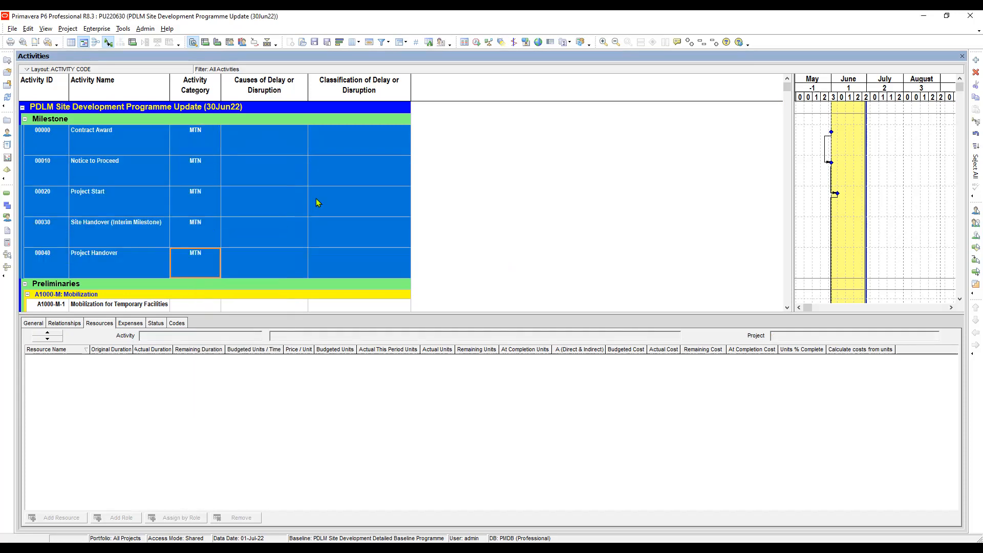
left_click(295, 170)
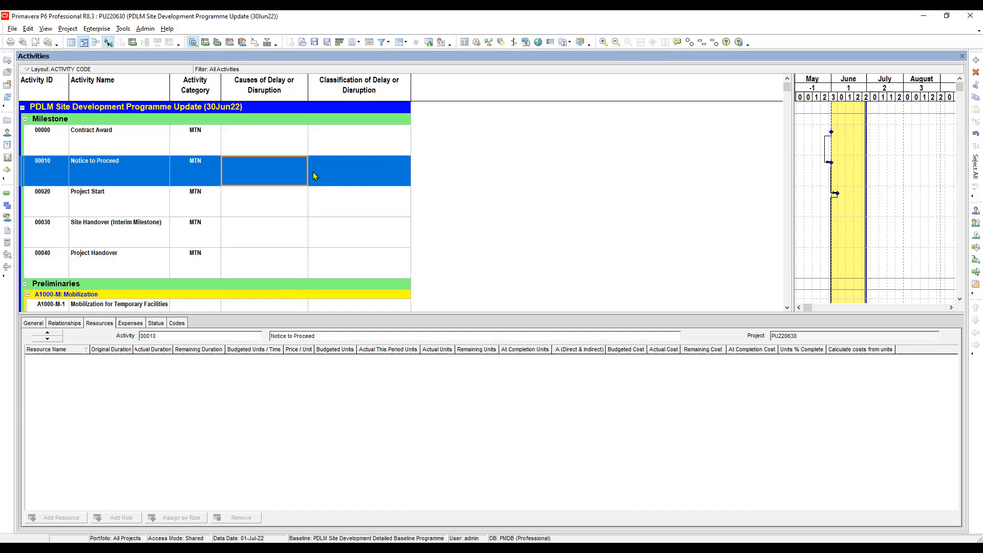
left_click(275, 141)
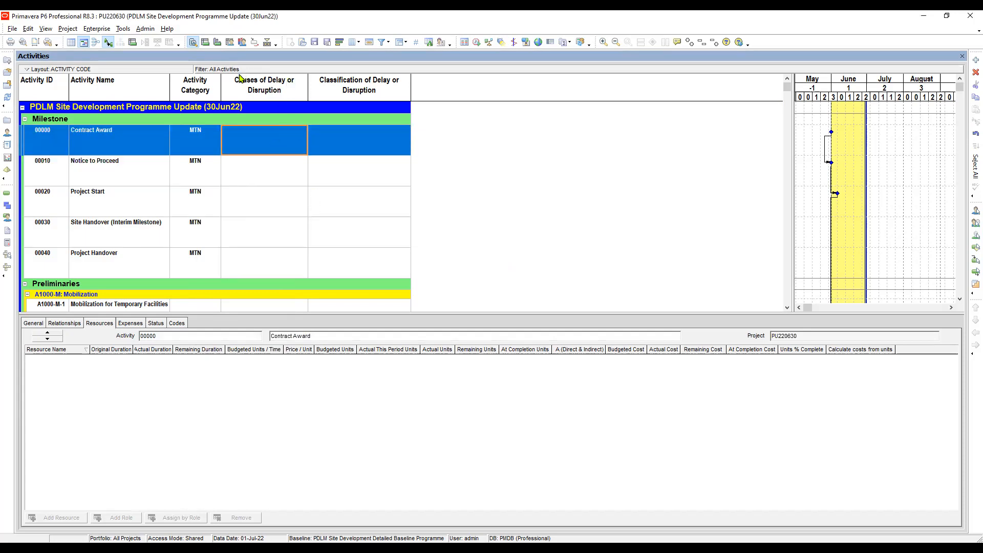
left_click(265, 168)
left_click(264, 142)
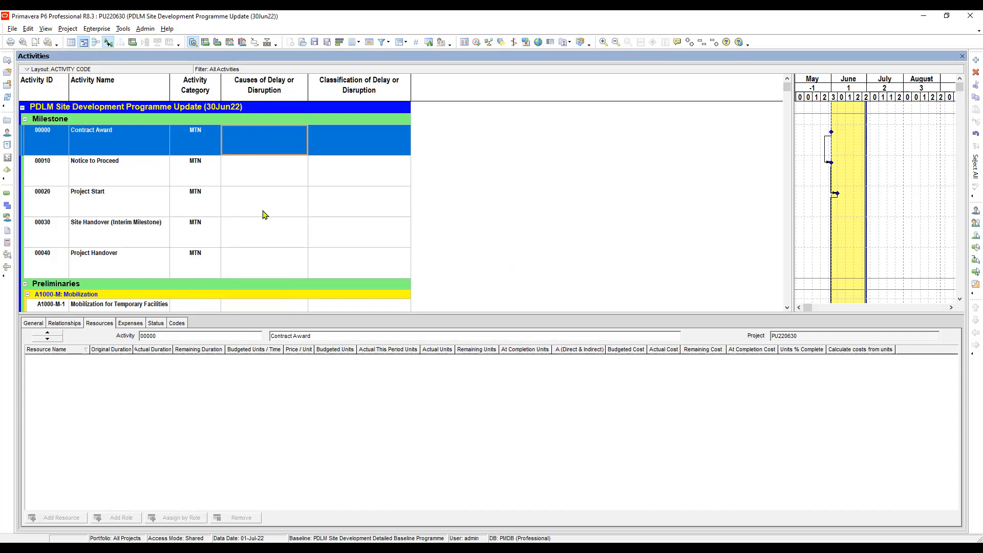
left_click(267, 204)
left_click(272, 172)
left_click(270, 140)
left_click(364, 140)
left_click(270, 150)
left_click(353, 142)
left_click(280, 137)
left_click(352, 143)
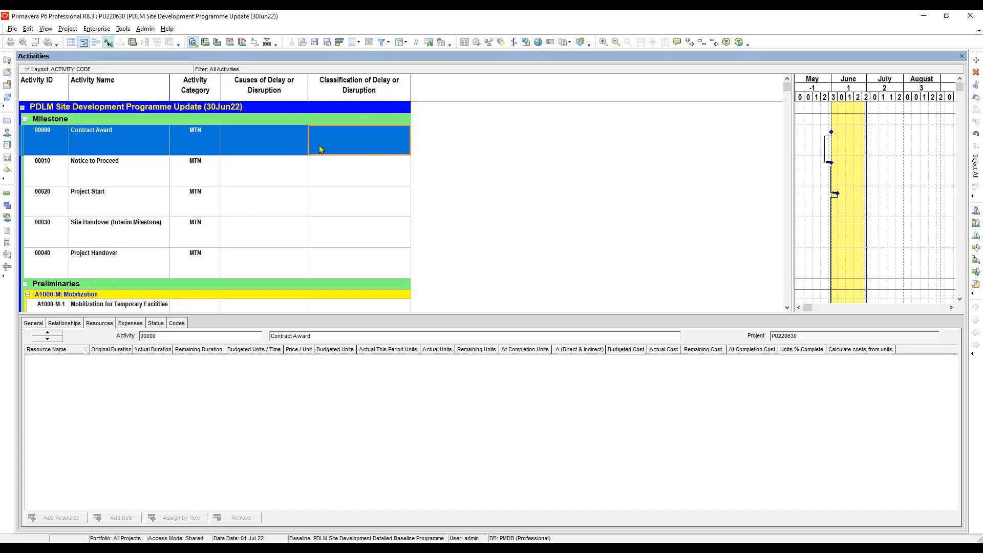
Examine the codes available for Contract Award's Causes of Delay or Disruption and Classification of Delay or Disruption fields
left_click(281, 147)
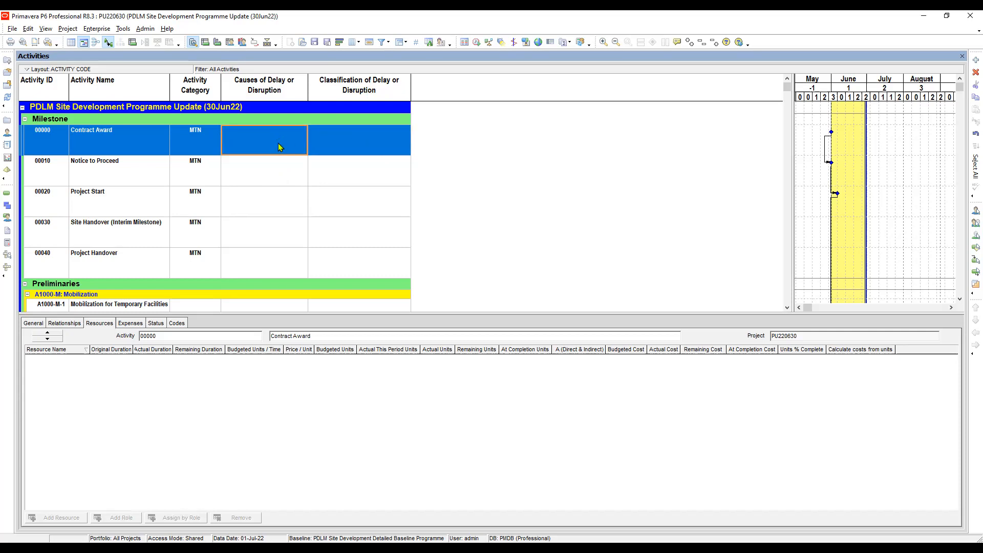
left_click(349, 138)
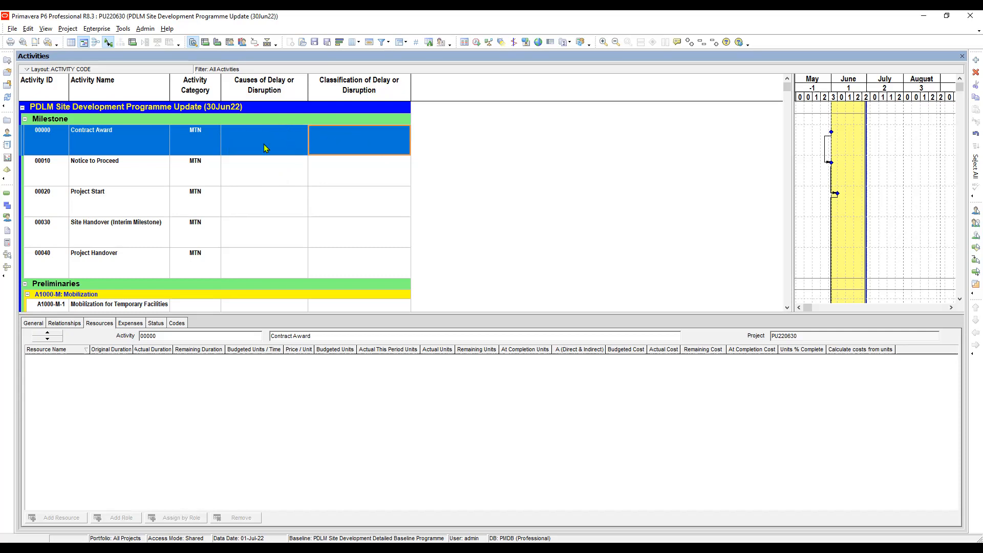
left_click(279, 141)
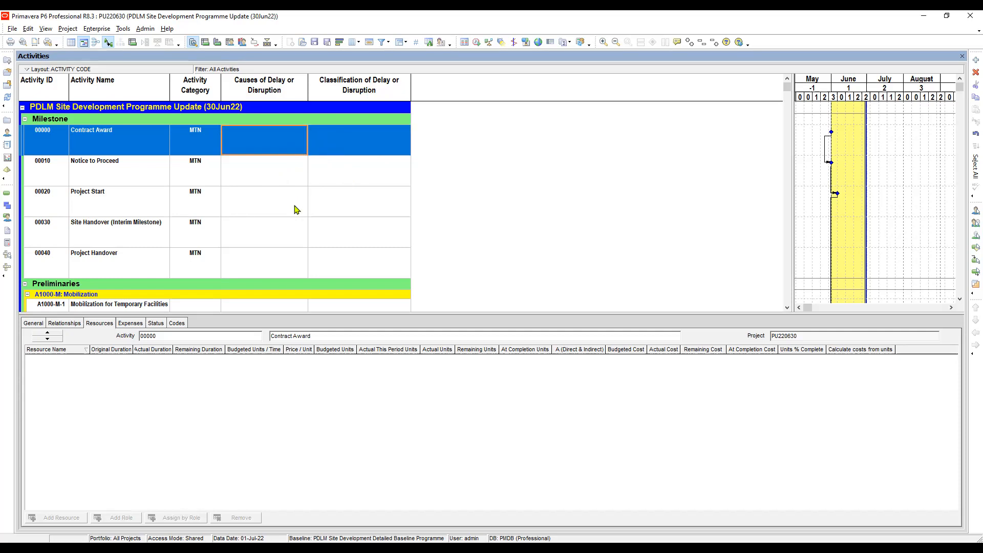
left_click(297, 138)
left_click(300, 139)
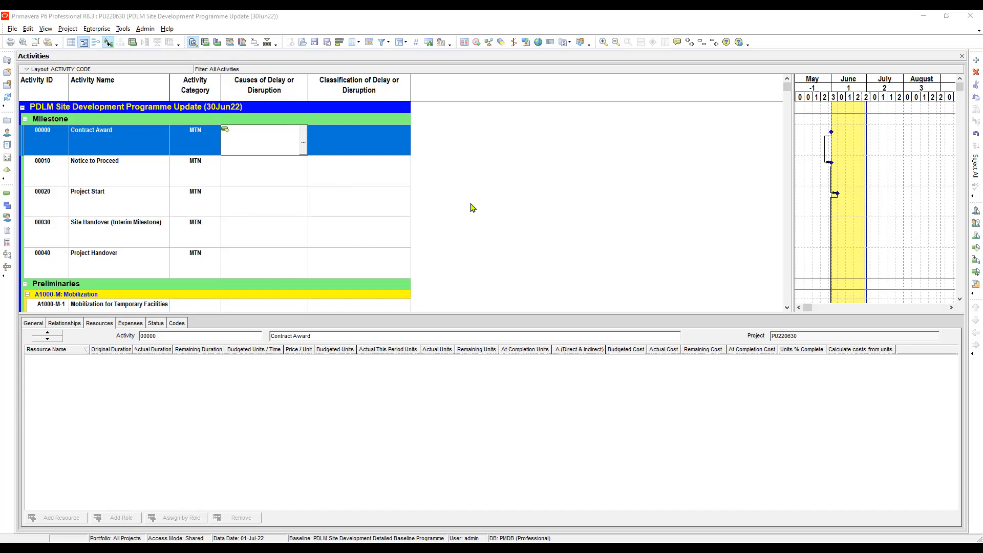
left_click(377, 145)
left_click(388, 140)
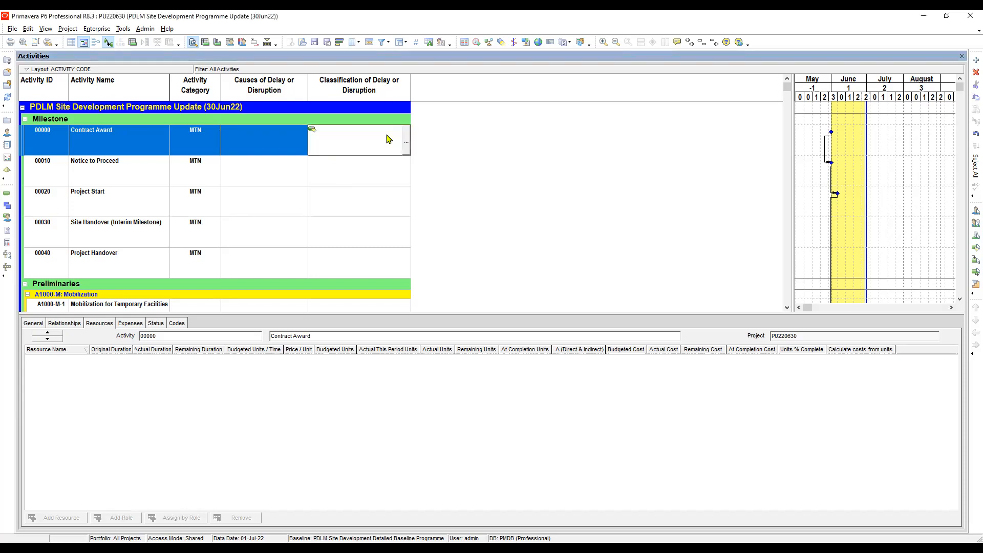
left_click(406, 146)
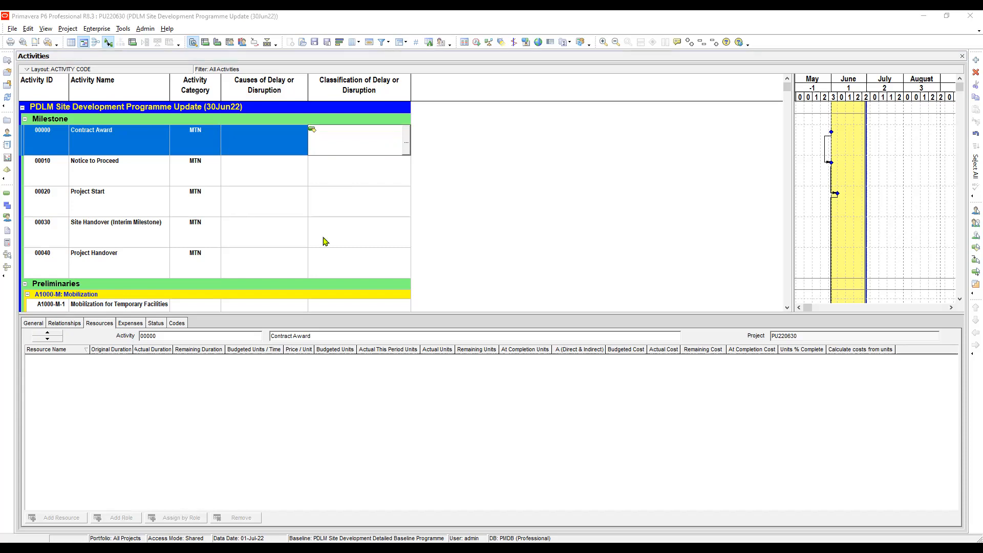
Assign the activity category DRT to Mobilization for Temporary Facilities
scroll(325, 241, "down", 5)
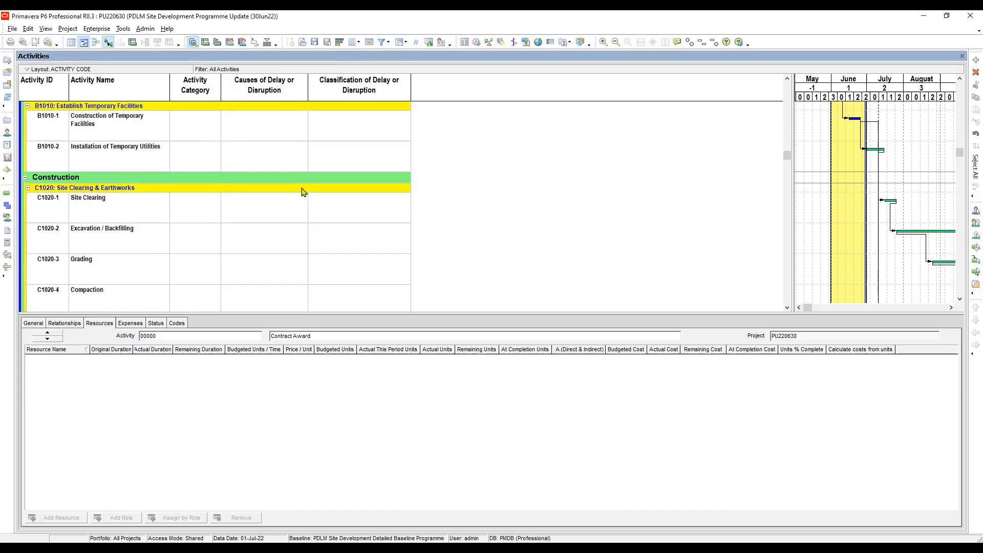
left_click(137, 177)
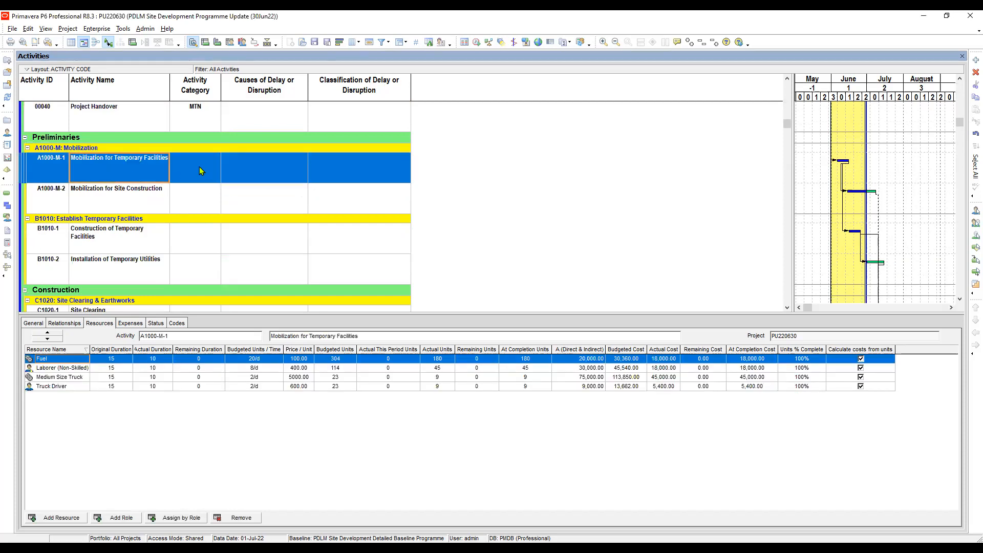
left_click(197, 198)
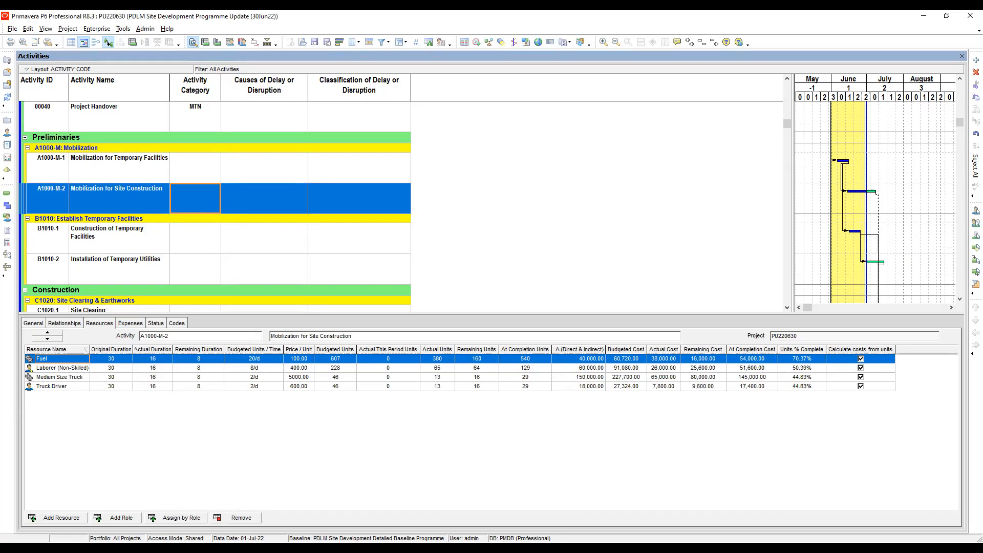
left_click(203, 169)
left_click(204, 169)
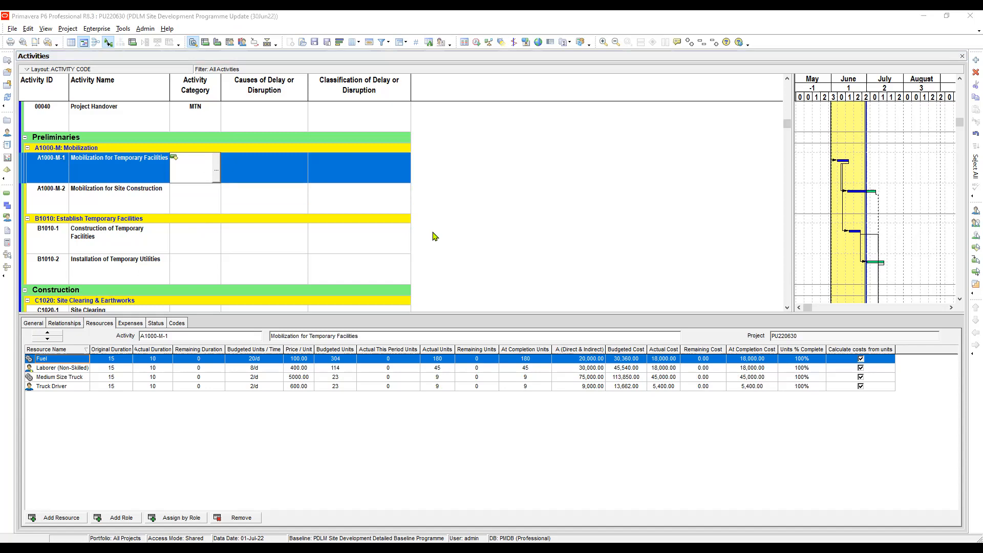
Fill the DRT activity category down from Mobilization for Temporary Facilities through Installation of Temporary Utilities
left_click(199, 276, "shift")
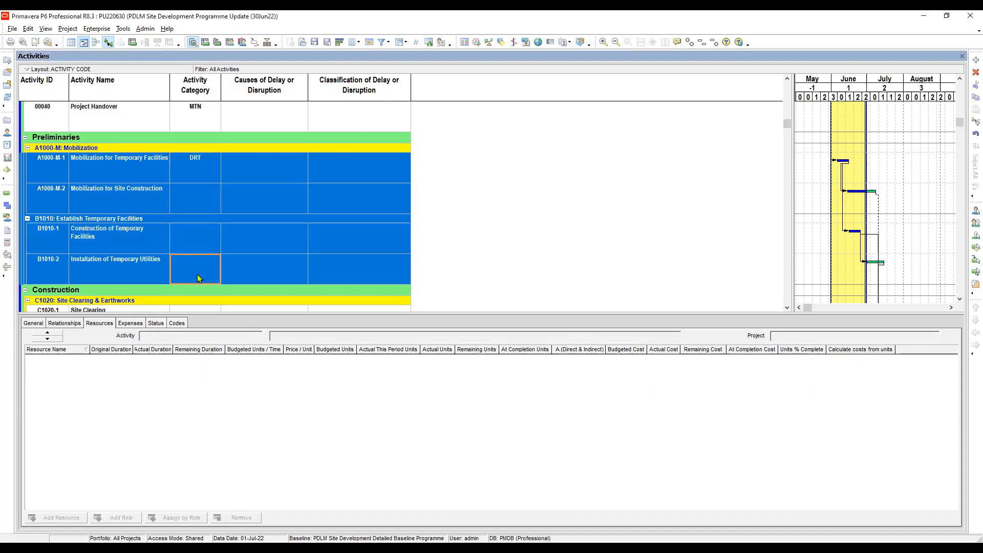
right_click(199, 266)
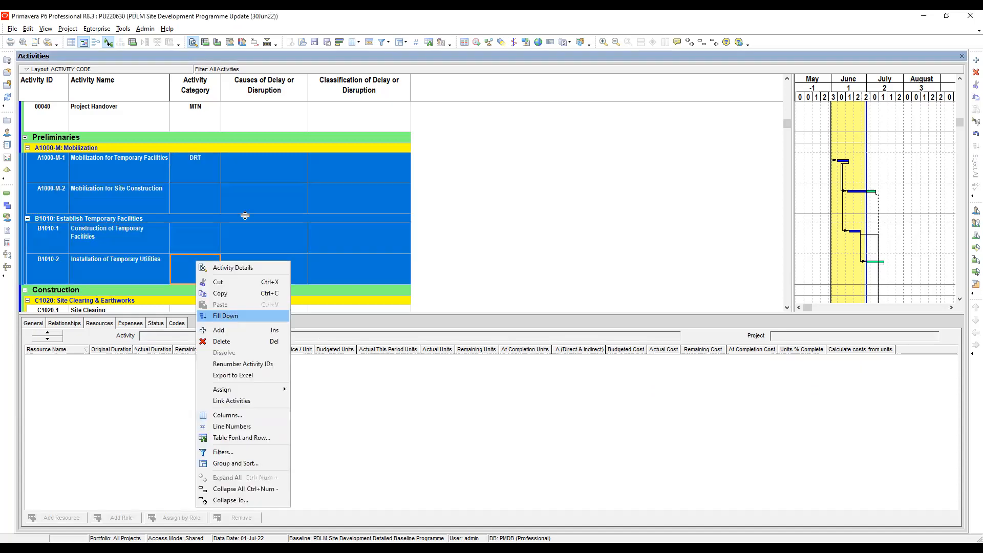
left_click(220, 314)
scroll(245, 202, "down", 3)
scroll(244, 202, "up", 3)
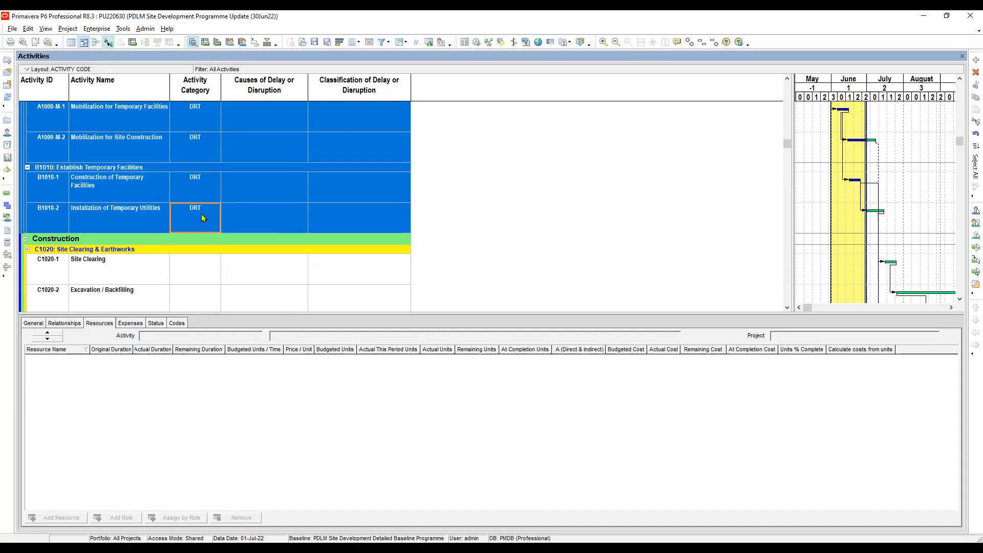
Fill the DRT activity category down from Installation of Temporary Utilities through all construction activities to Demobilization
left_click(209, 193)
left_click(199, 218)
scroll(197, 210, "down", 3)
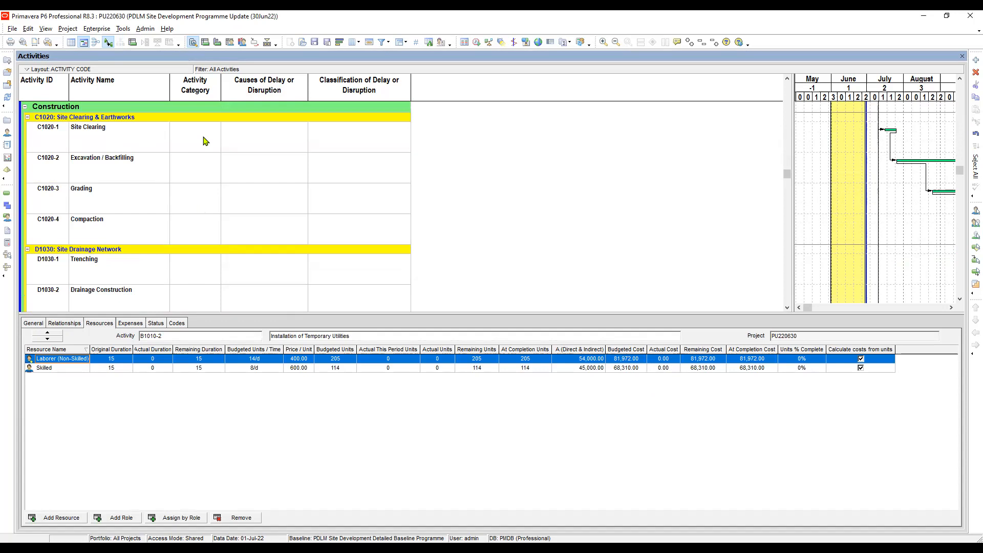
scroll(211, 213, "down", 8)
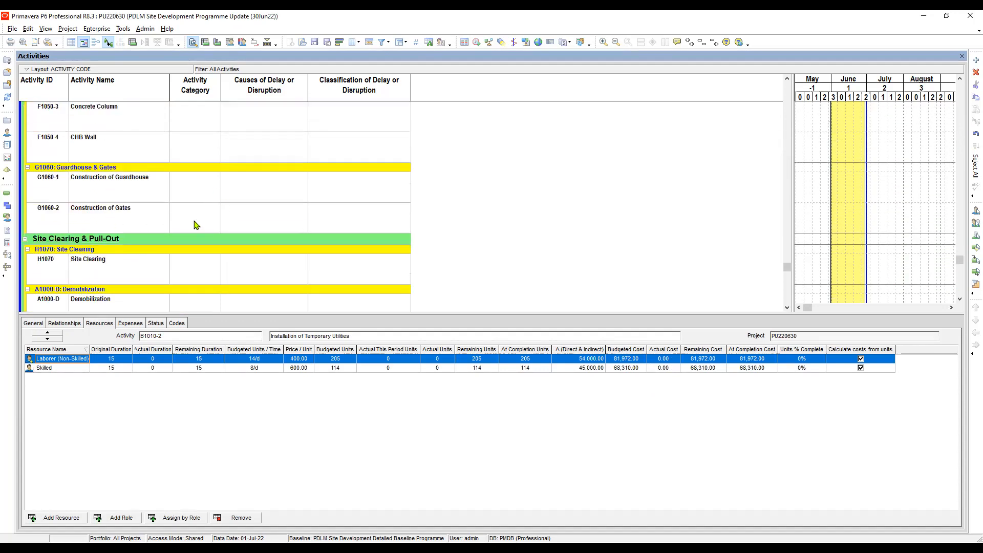
scroll(190, 199, "down", 1)
scroll(190, 199, "down", 1)
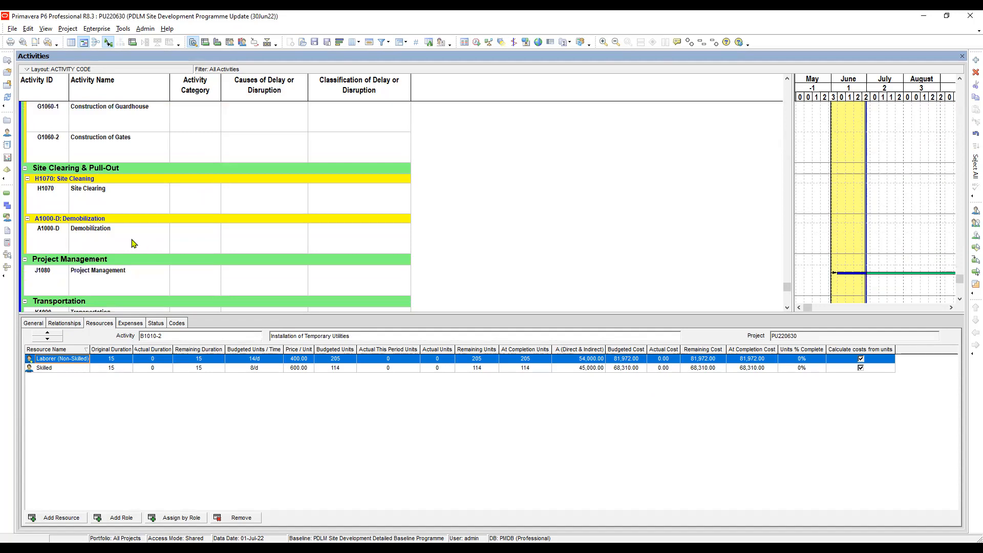
left_click(195, 240, "shift")
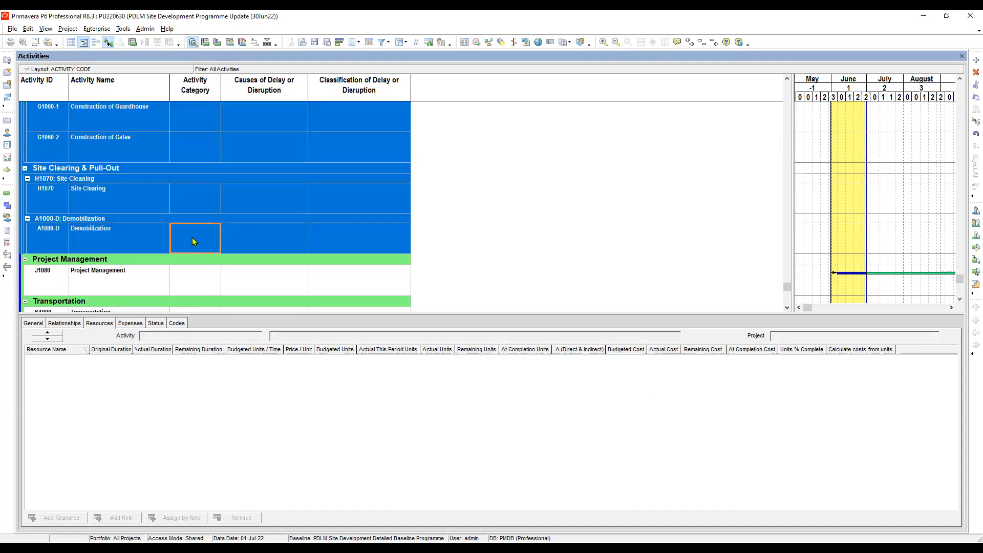
right_click(193, 239)
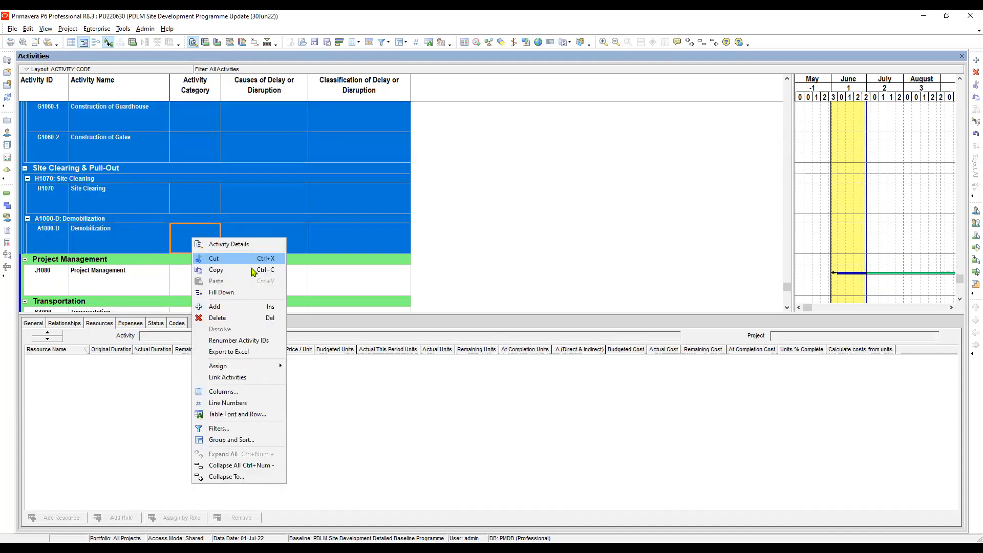
left_click(194, 279)
Assign the activity category NDR to the Project Management activity
scroll(193, 225, "down", 1)
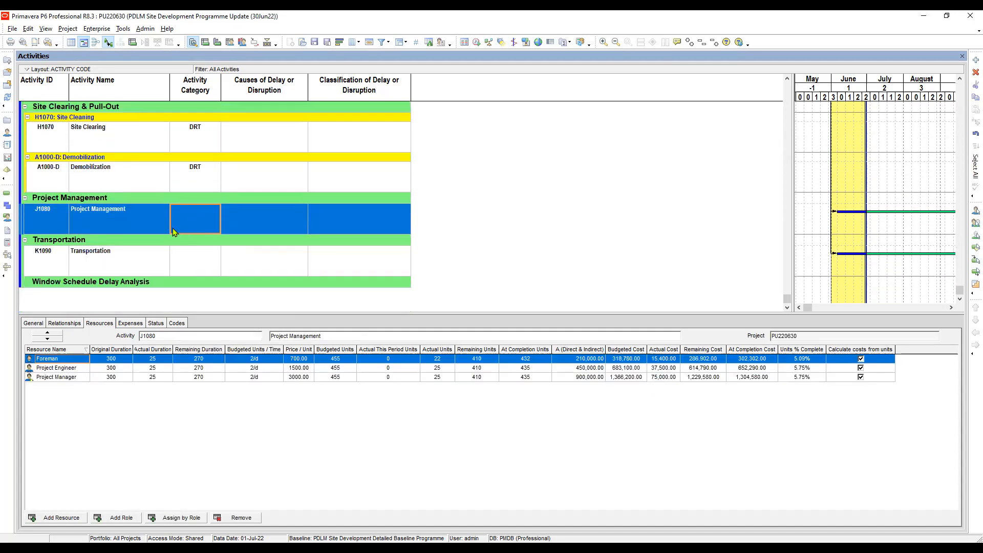
left_click(89, 214)
left_click(199, 215)
left_click(198, 259)
left_click(201, 221)
left_click(208, 225)
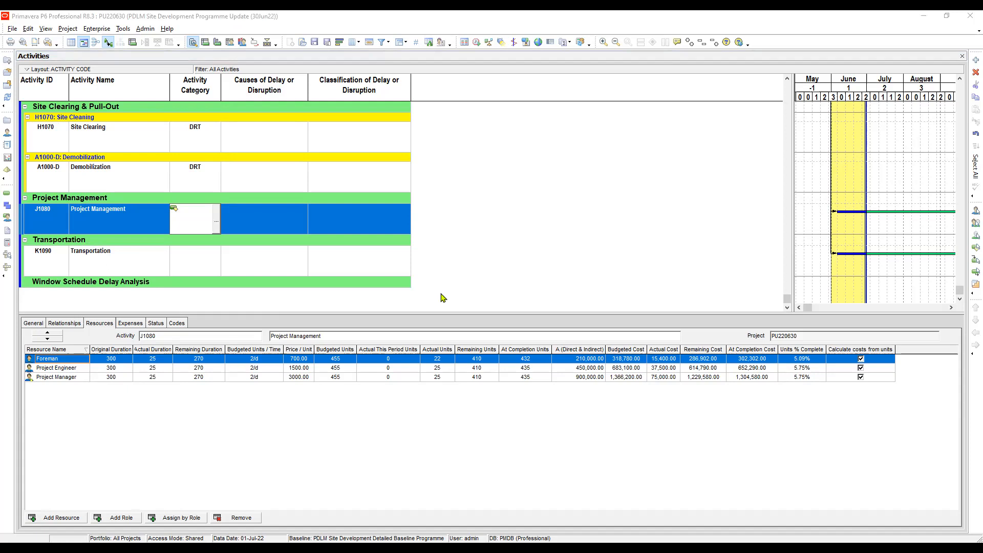
Fill the NDR activity category down from Project Management to Transportation
left_click(195, 263, "shift")
right_click(188, 263)
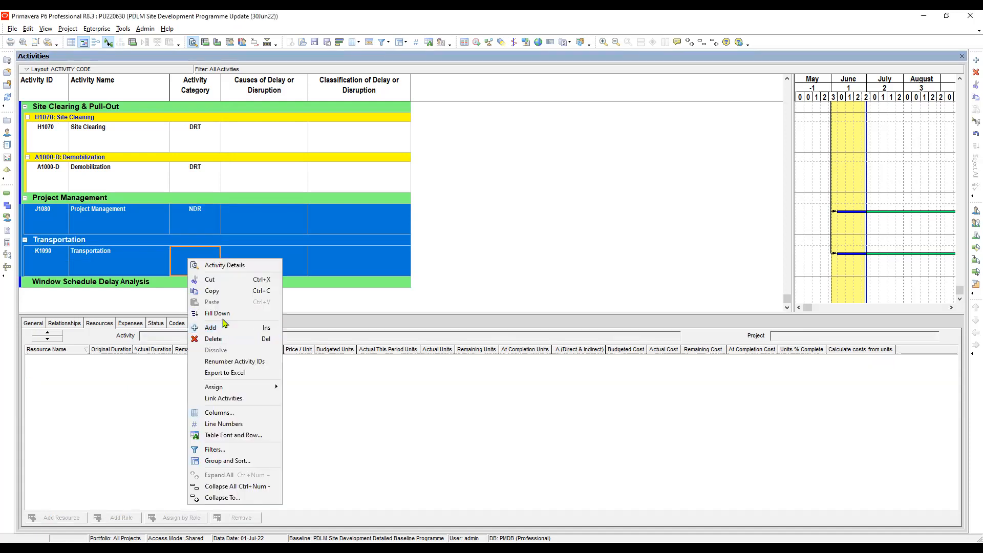
left_click(226, 314)
left_click(128, 286)
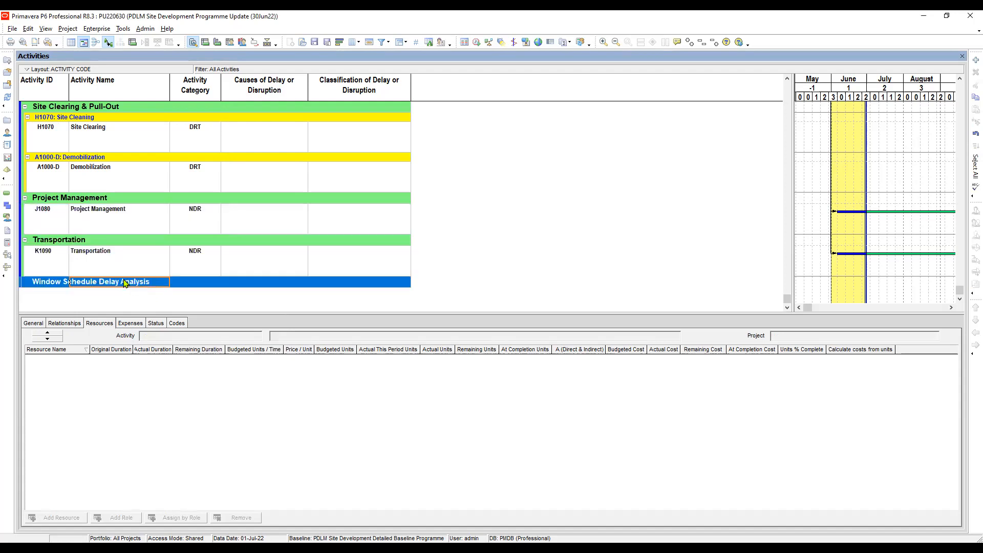
left_click(55, 285)
left_click(91, 285)
left_click(123, 263)
left_click(104, 282)
left_click(201, 257)
left_click(180, 282)
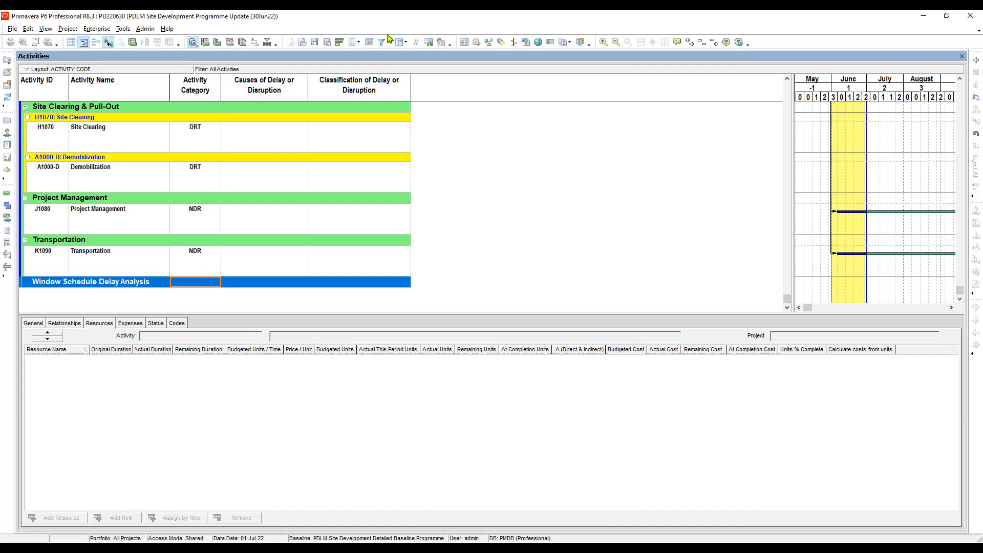
Set the WBS grouping to hide empty bands, removing the empty Window Schedule Delay Analysis band
left_click(402, 44)
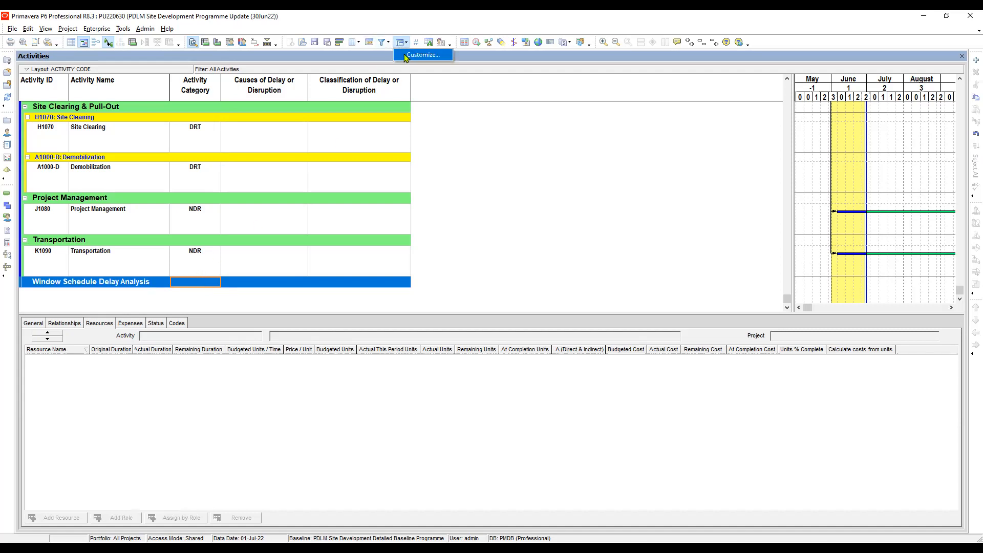
left_click(406, 55)
left_click(346, 272)
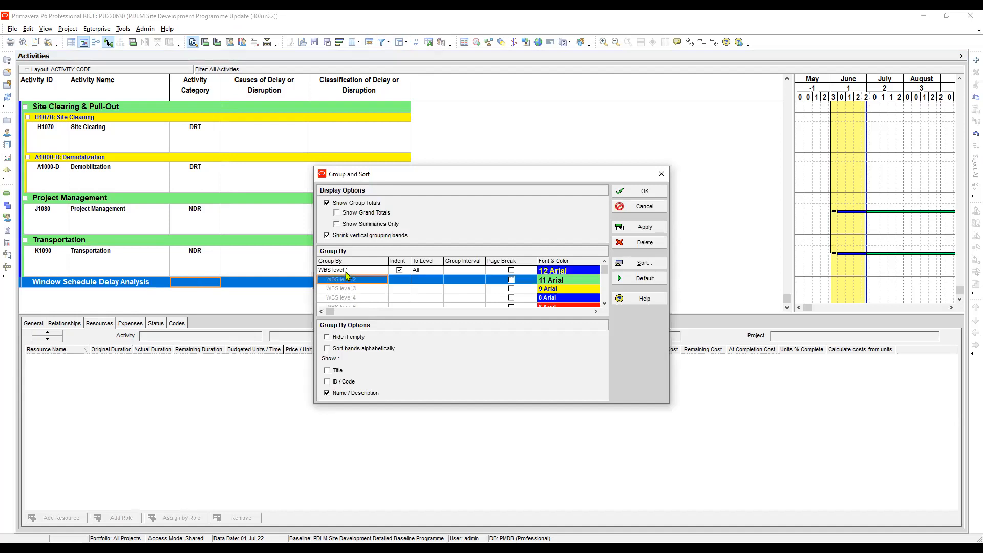
left_click(329, 338)
left_click(645, 228)
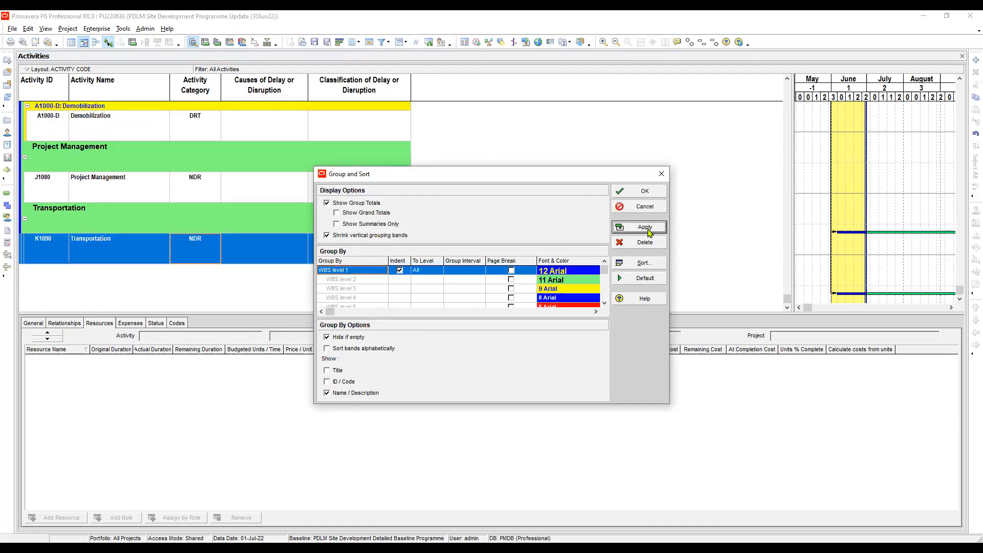
left_click(643, 192)
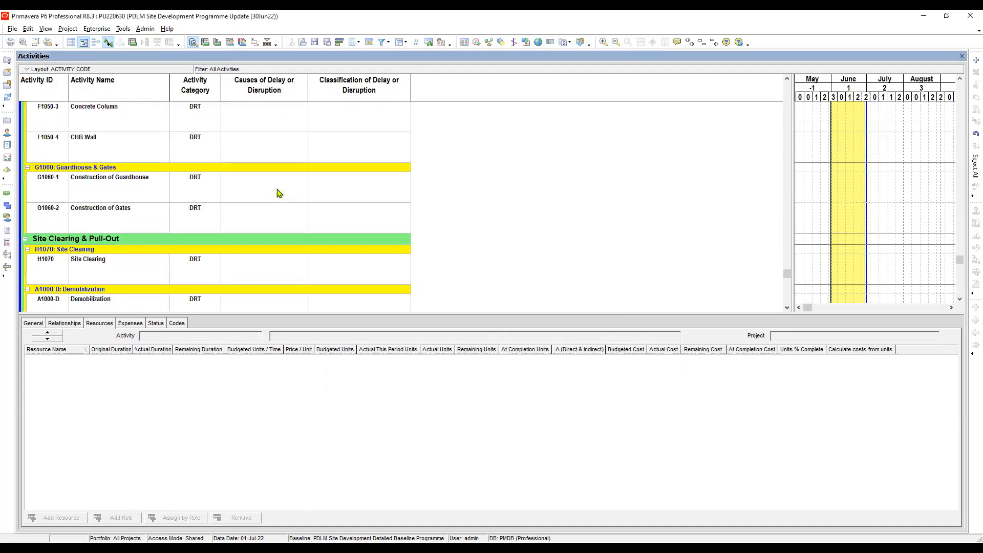
Turn off keeping the current row heights and apply a uniform height of 23 to all table rows
scroll(279, 194, "up", 5)
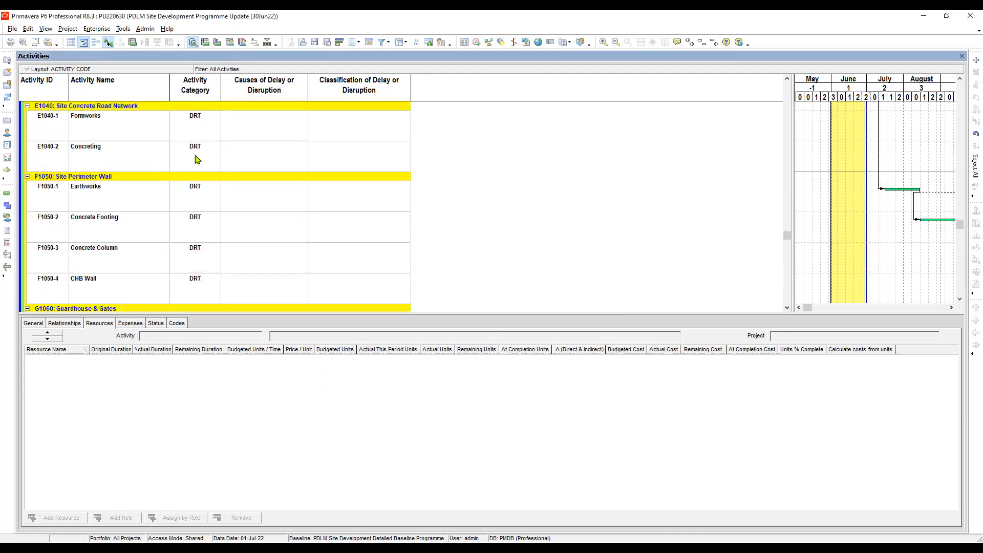
scroll(195, 169, "up", 2)
left_click(197, 175)
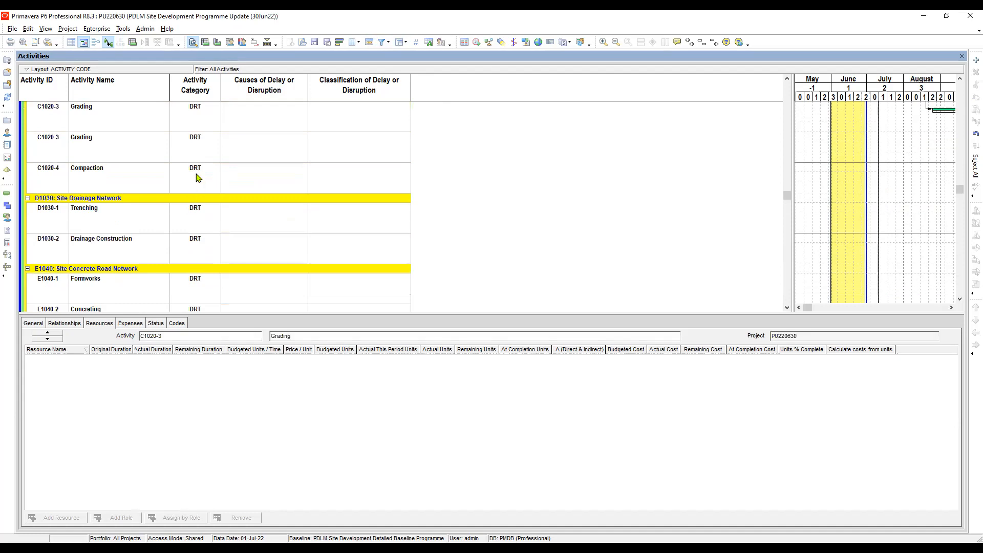
scroll(178, 173, "up", 4)
scroll(179, 176, "up", 2)
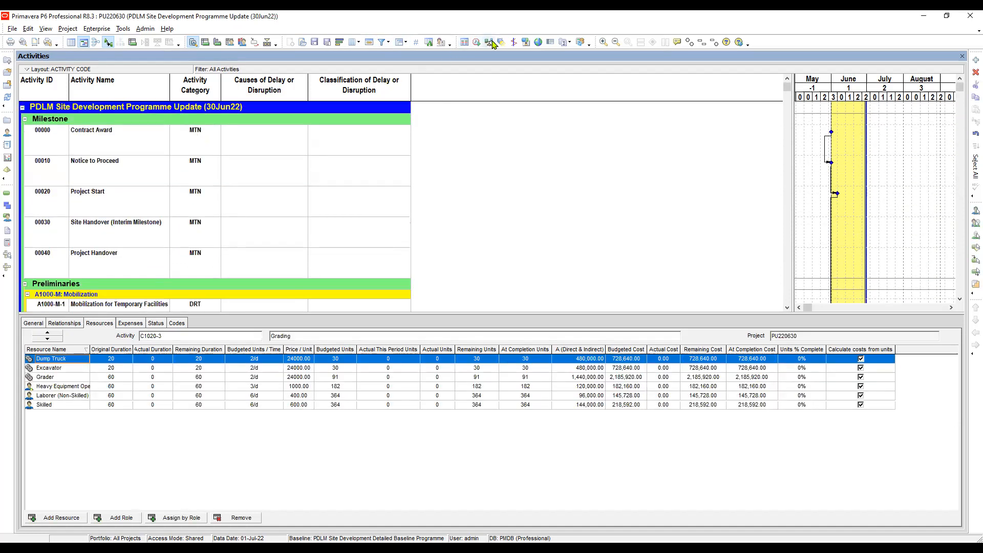
left_click(429, 43)
left_click(405, 299)
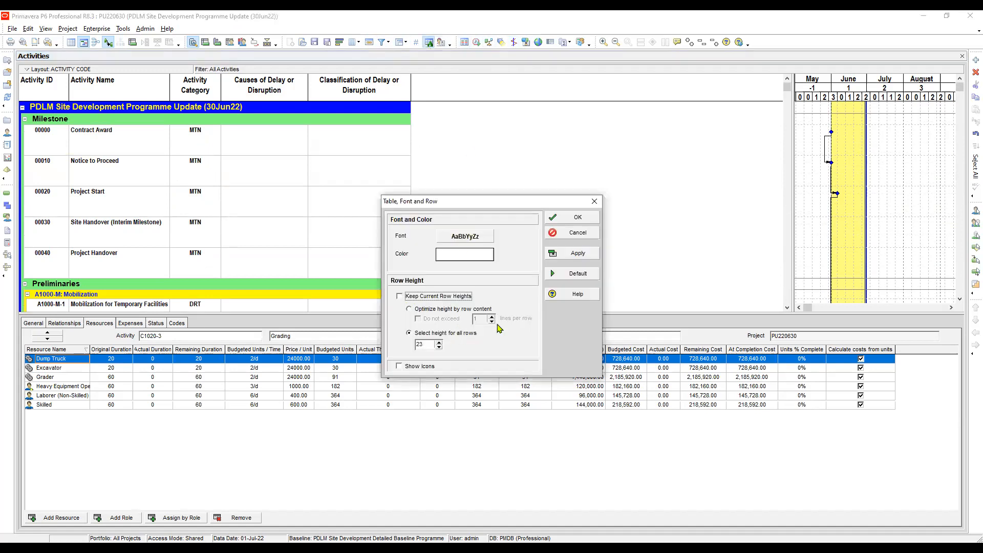
left_click(575, 256)
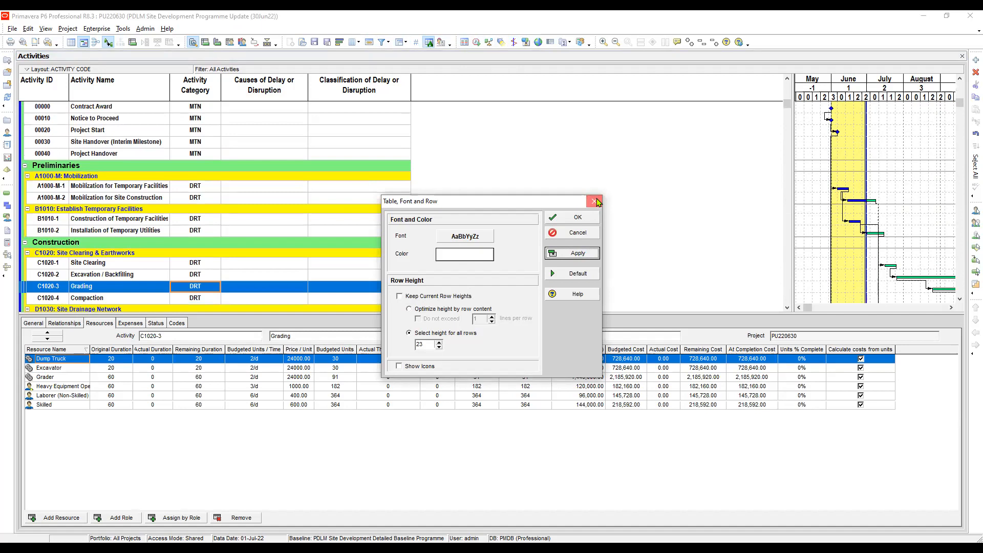
left_click(594, 202)
Review the activity categories assigned from the construction activities down to Transportation
scroll(318, 220, "down", 2)
scroll(318, 220, "down", 3)
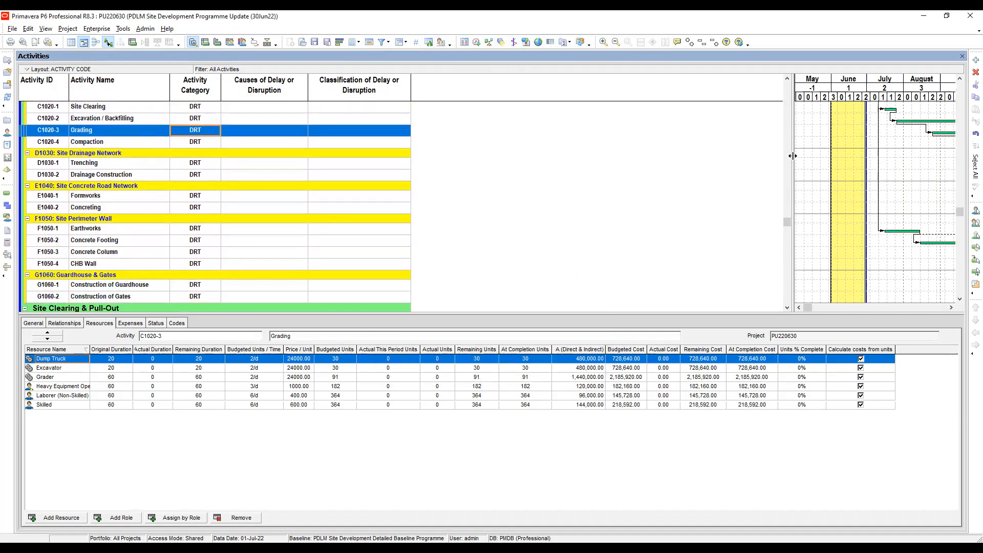
left_click(199, 230)
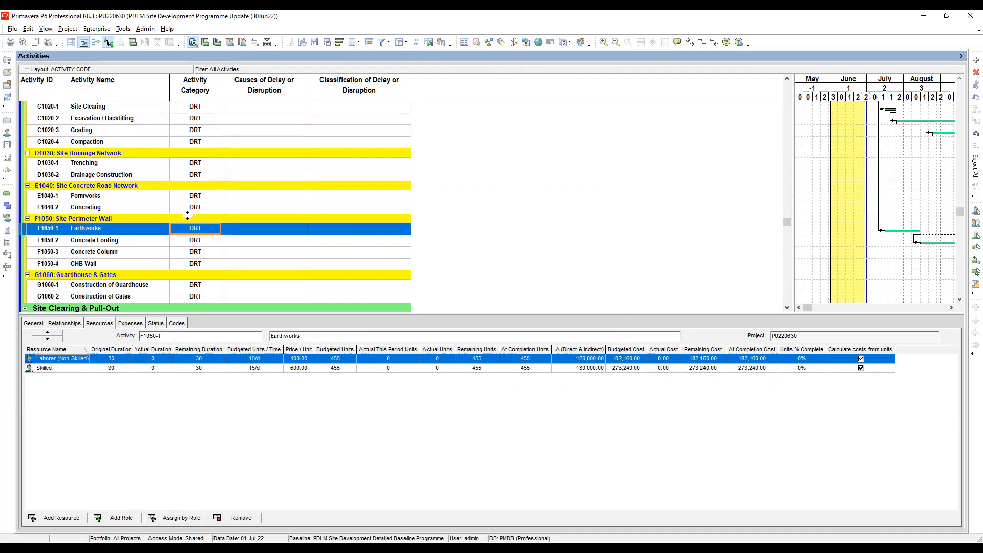
left_click(184, 222)
scroll(184, 222, "down", 4)
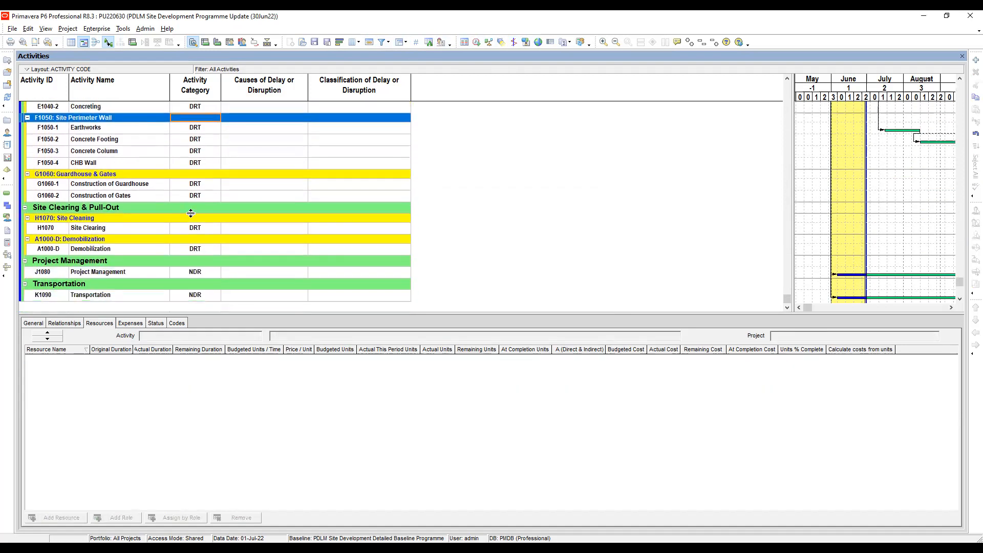
Check the activity categories of Demobilization, Project Management and Transportation, and review the WBS grouping settings
left_click(198, 251)
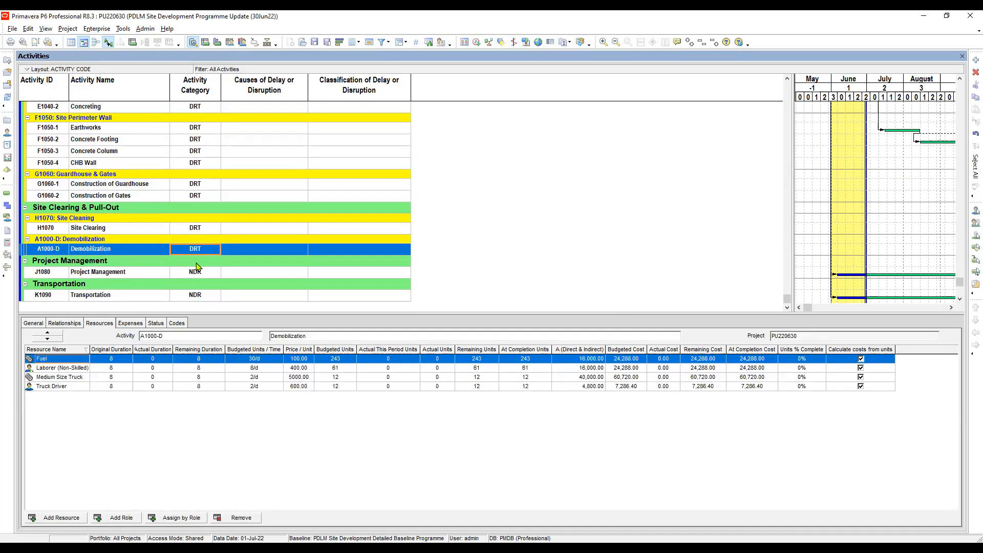
left_click(198, 272)
left_click(208, 250)
left_click(195, 297)
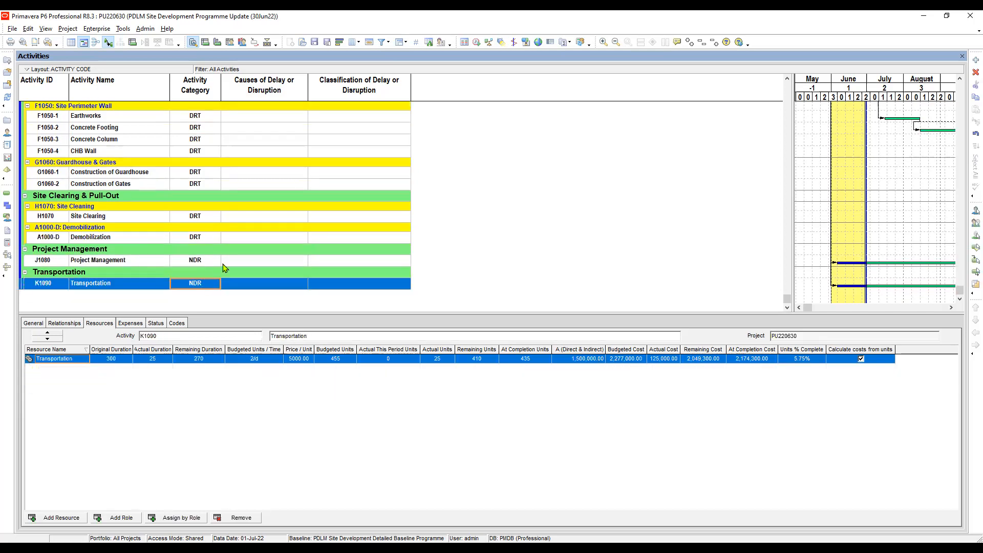
left_click(400, 42)
left_click(407, 55)
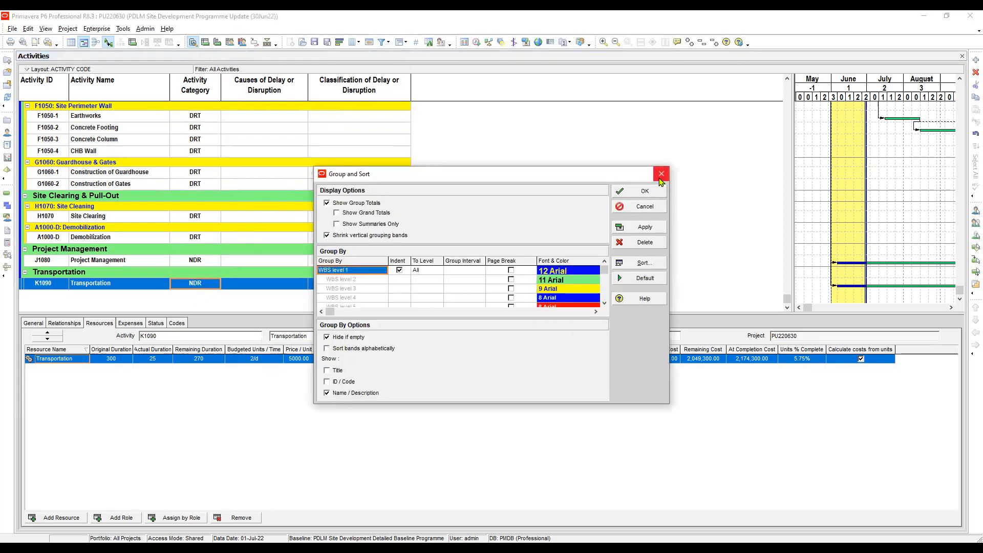
left_click(644, 191)
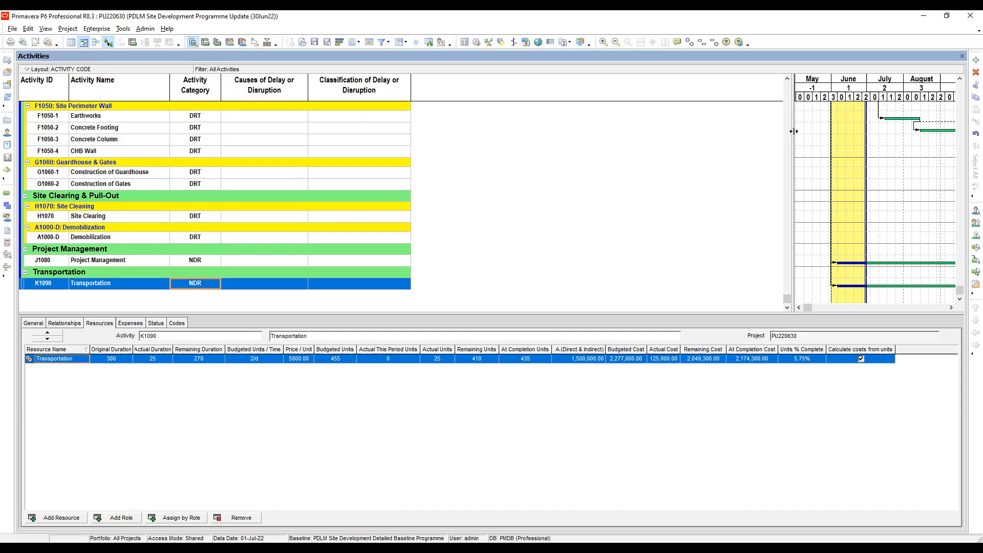
Widen the Gantt chart up to the Classification of Delay or Disruption column and save the ACTIVITY CODE layout
left_click_drag(794, 132, 426, 135)
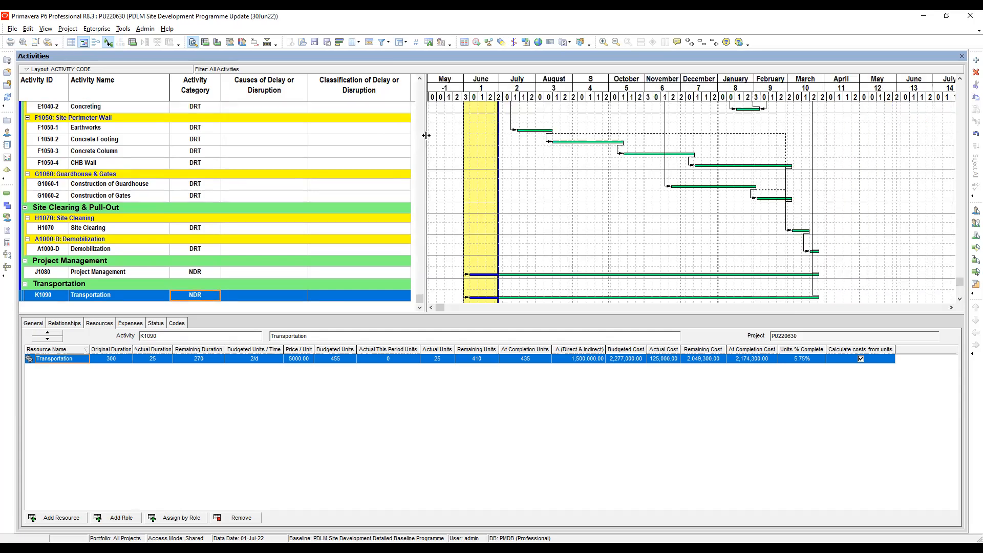
left_click(315, 43)
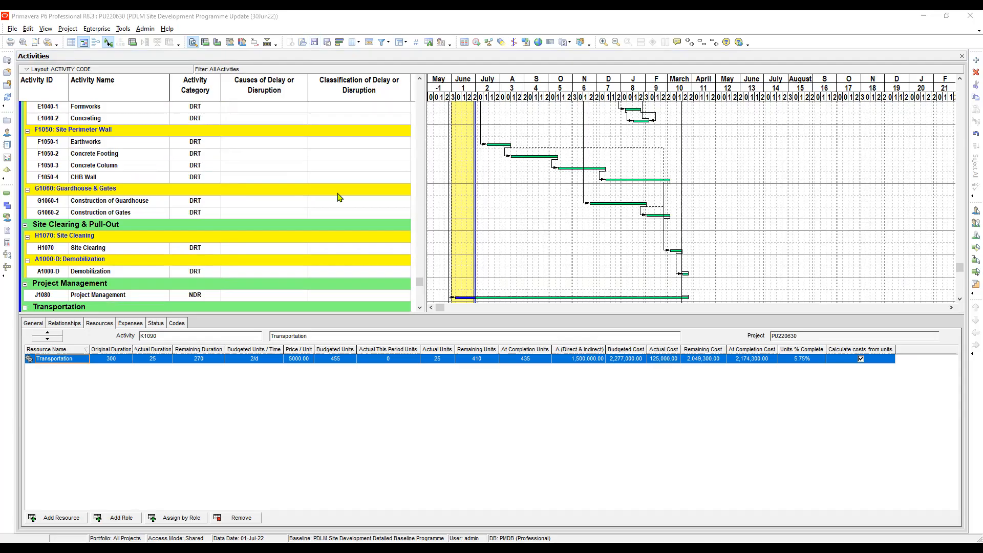
Switch to the slide show listing the activity codes for window schedule delay analysis and advance to the next slide
key("alt+Tab")
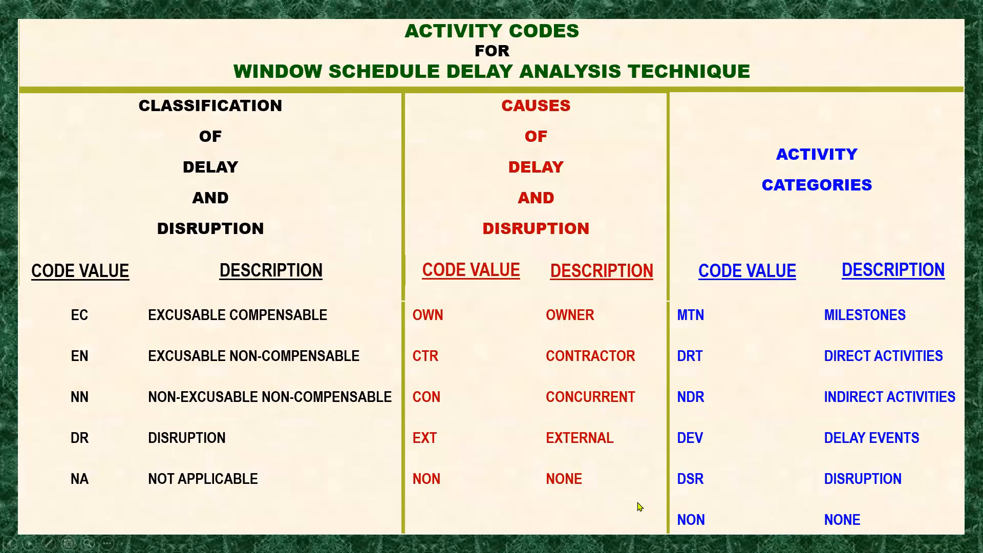
left_click(641, 496)
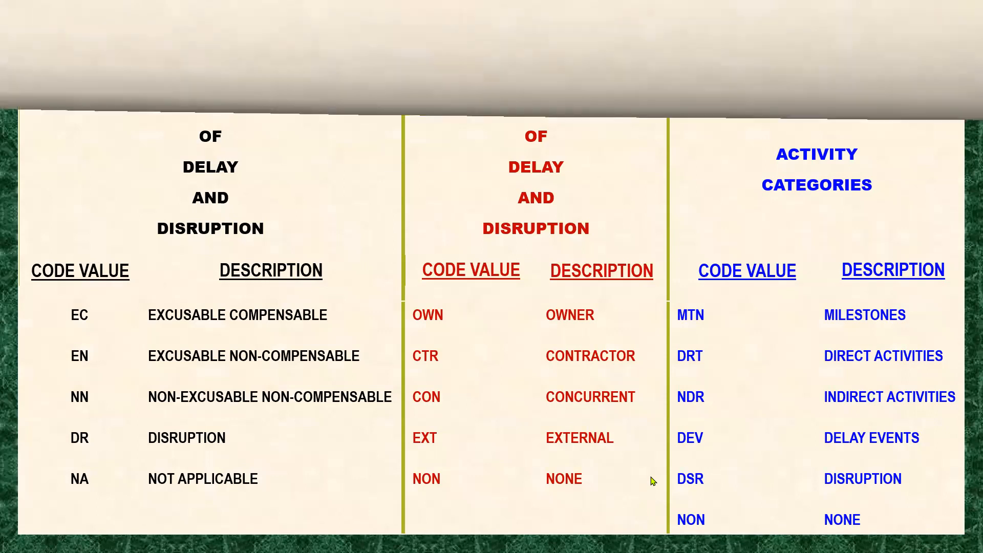